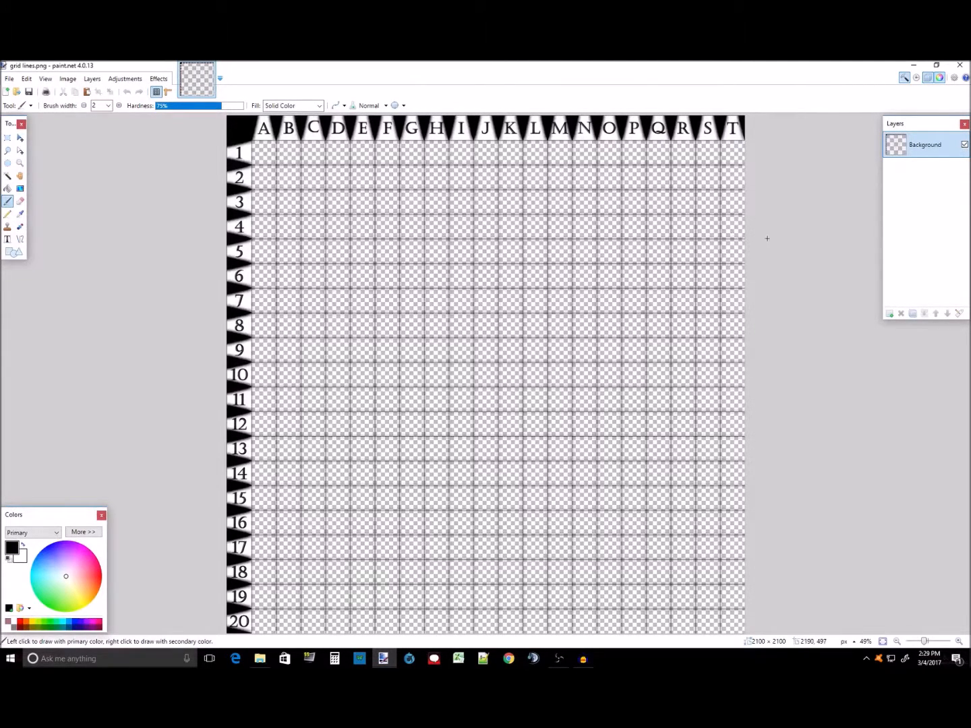
Step: Add a new layer beneath the grid layer and render Clouds on it with scale 118 and roughness 1.00
click(890, 314)
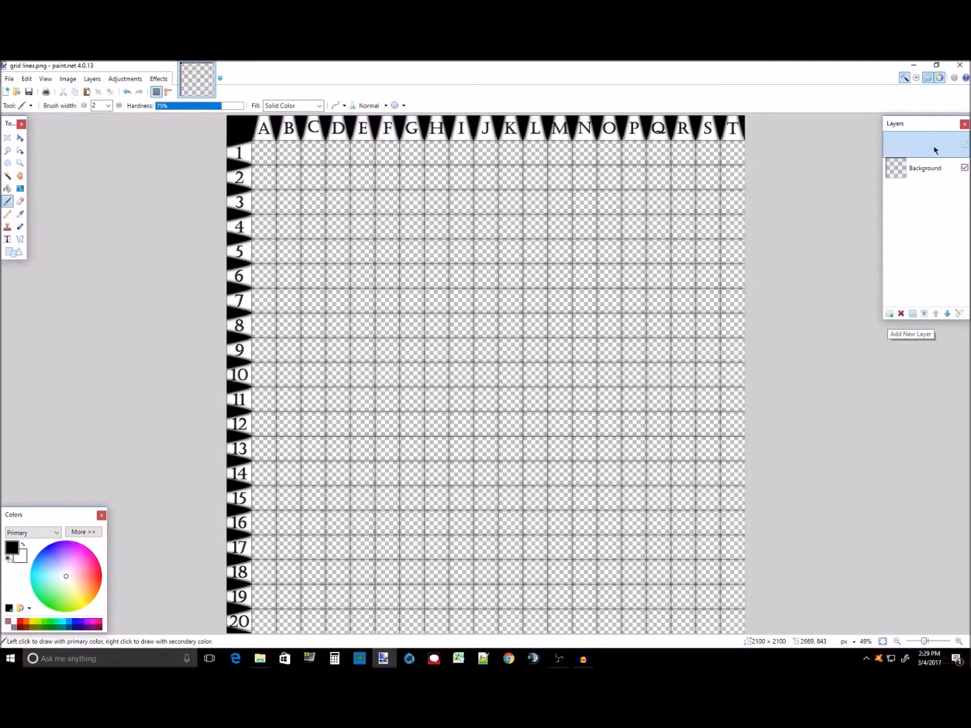
click(947, 314)
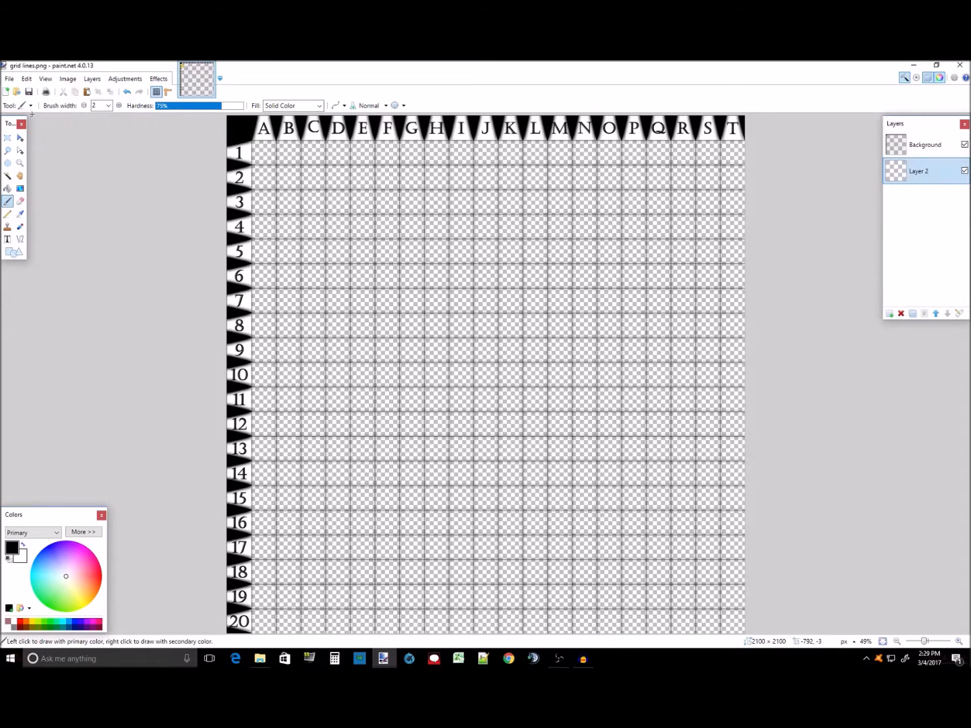
click(155, 80)
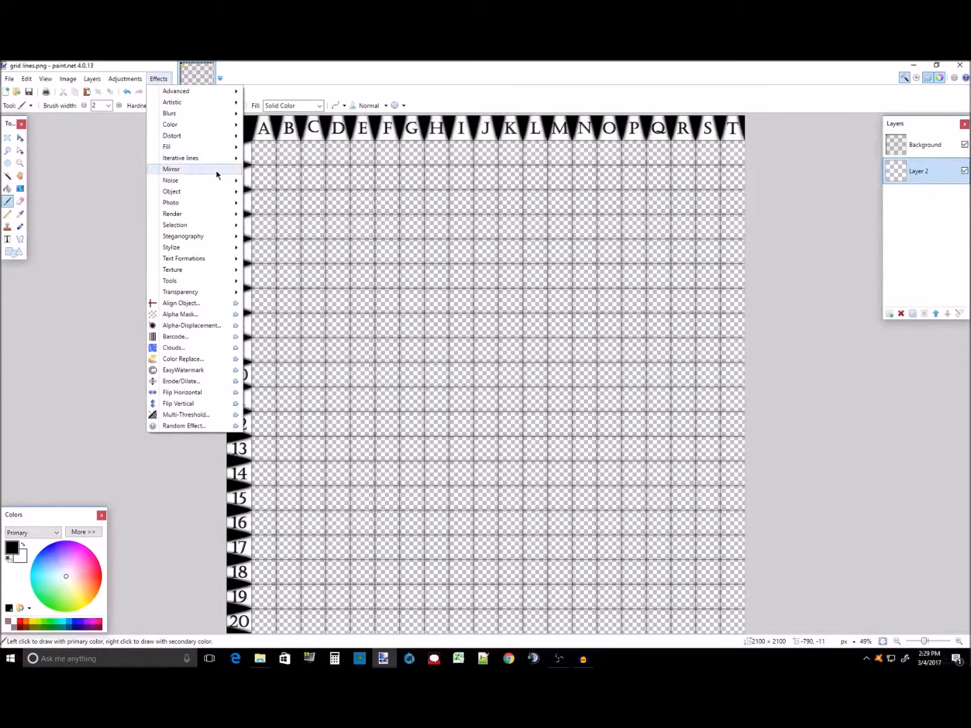
mouse_move(203, 216)
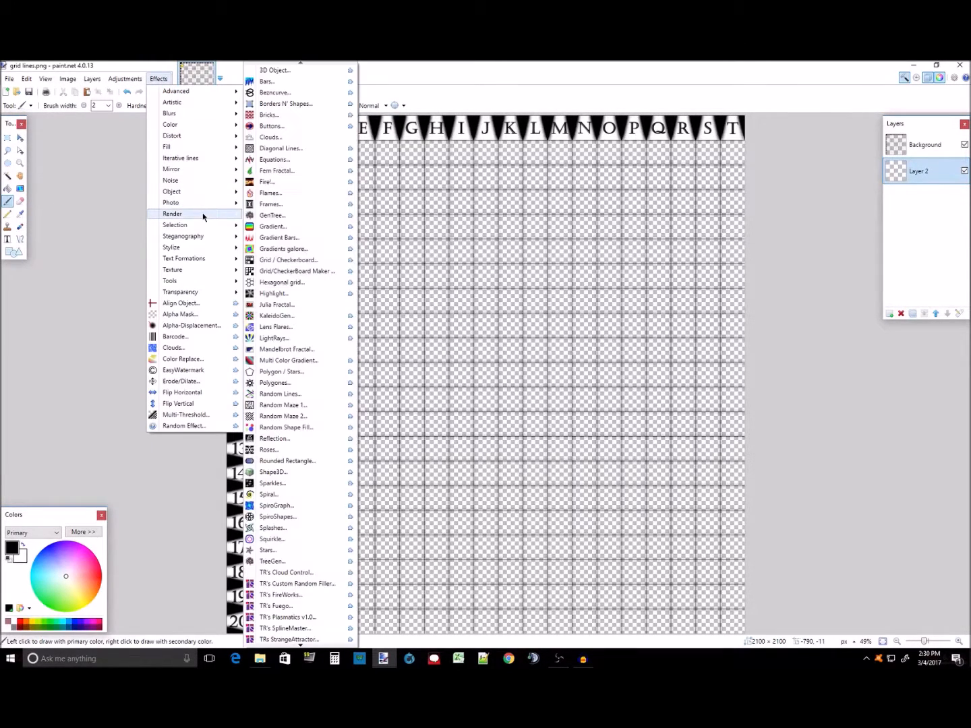
click(295, 140)
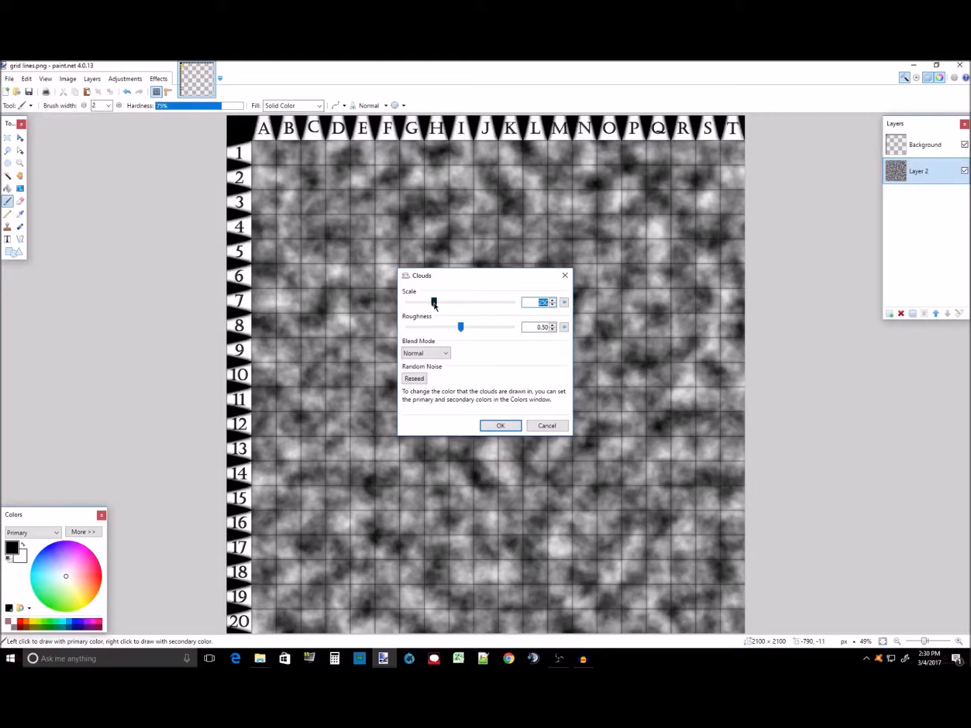
drag(461, 327, 513, 327)
drag(433, 303, 420, 304)
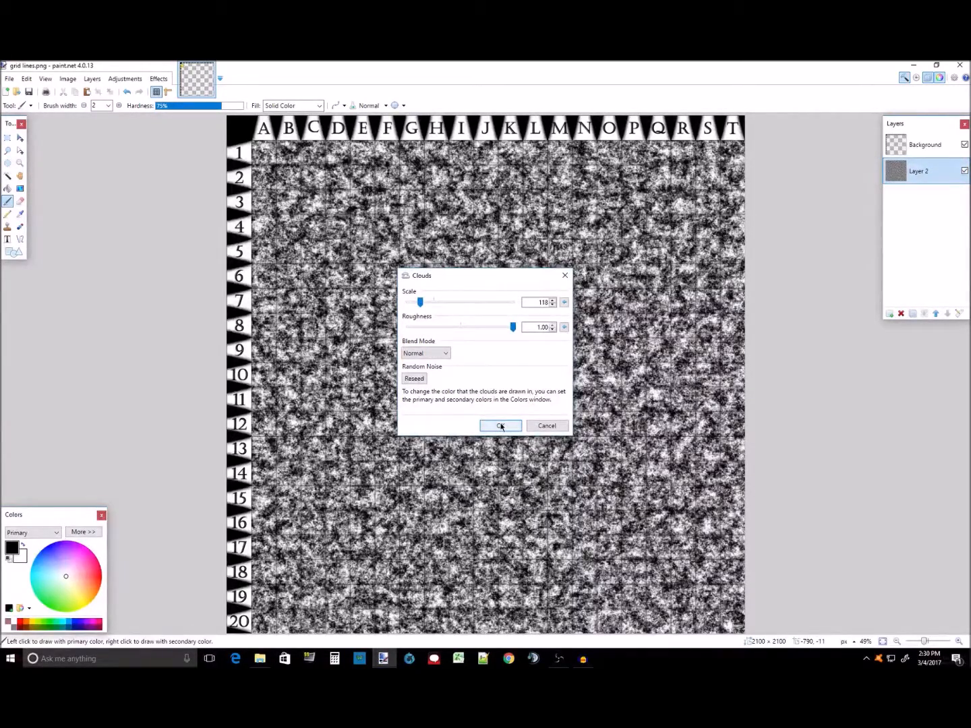
click(501, 426)
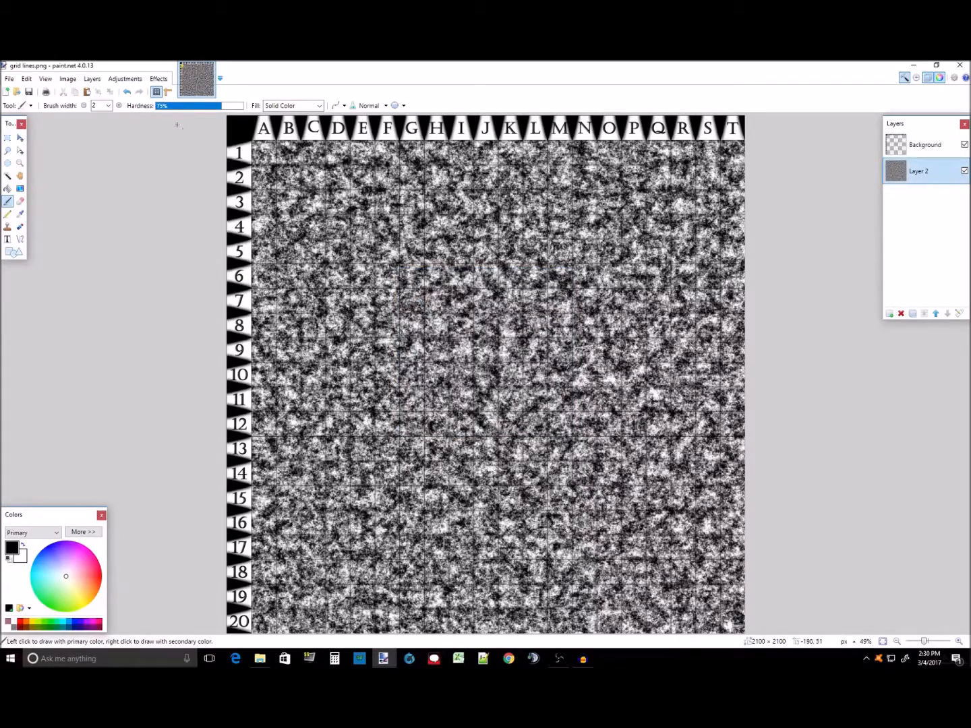
Step: Emboss the cloud layer at an angle of about 55 degrees to give it a rough stone texture
click(159, 79)
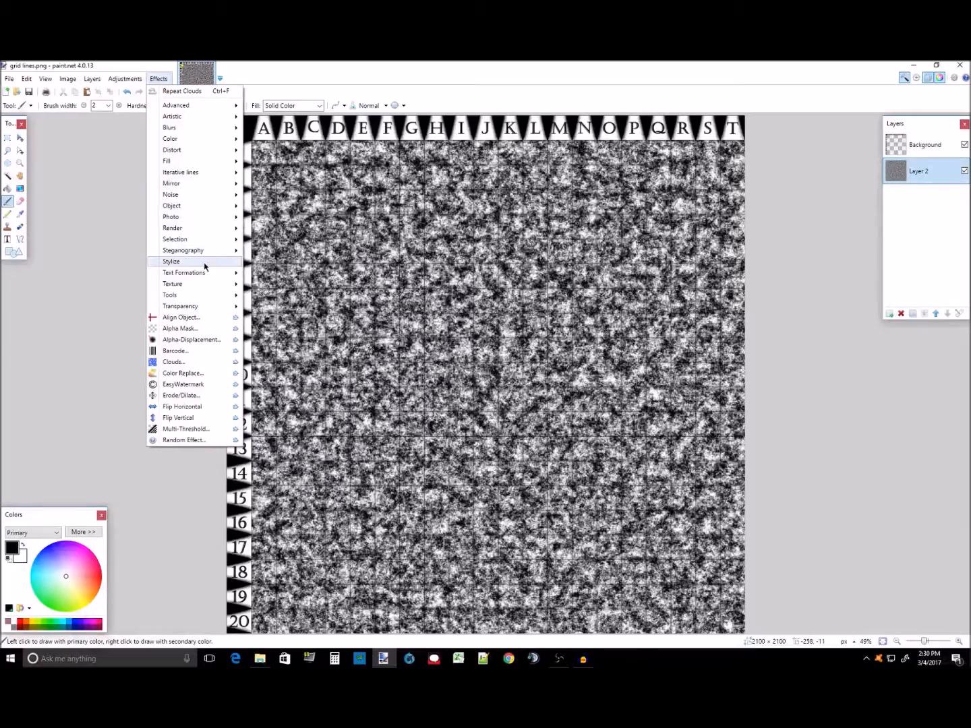
mouse_move(205, 264)
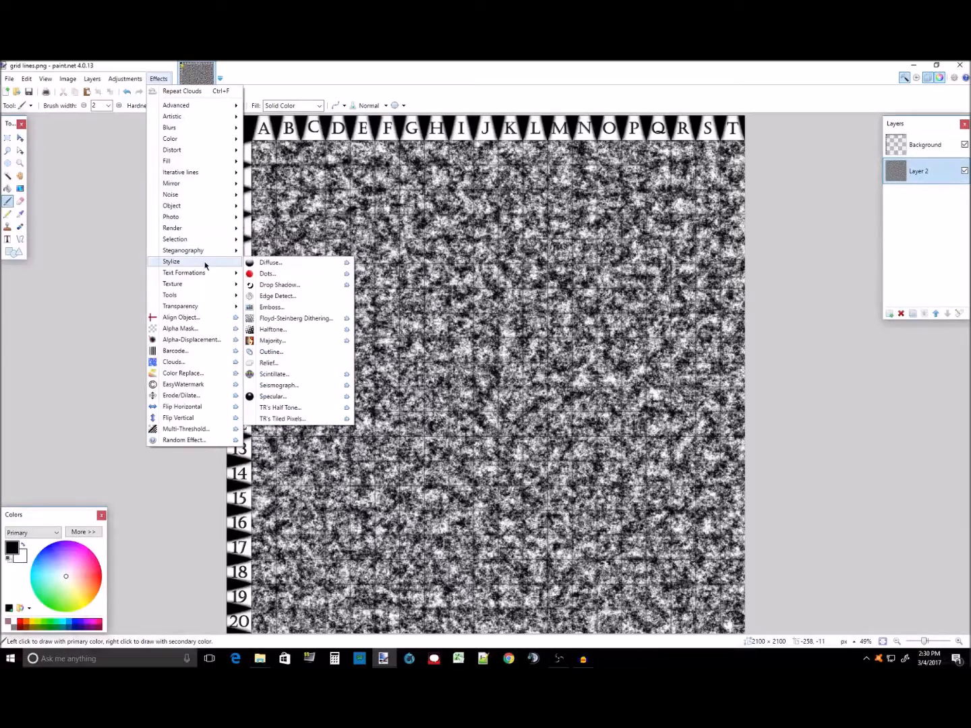
click(305, 307)
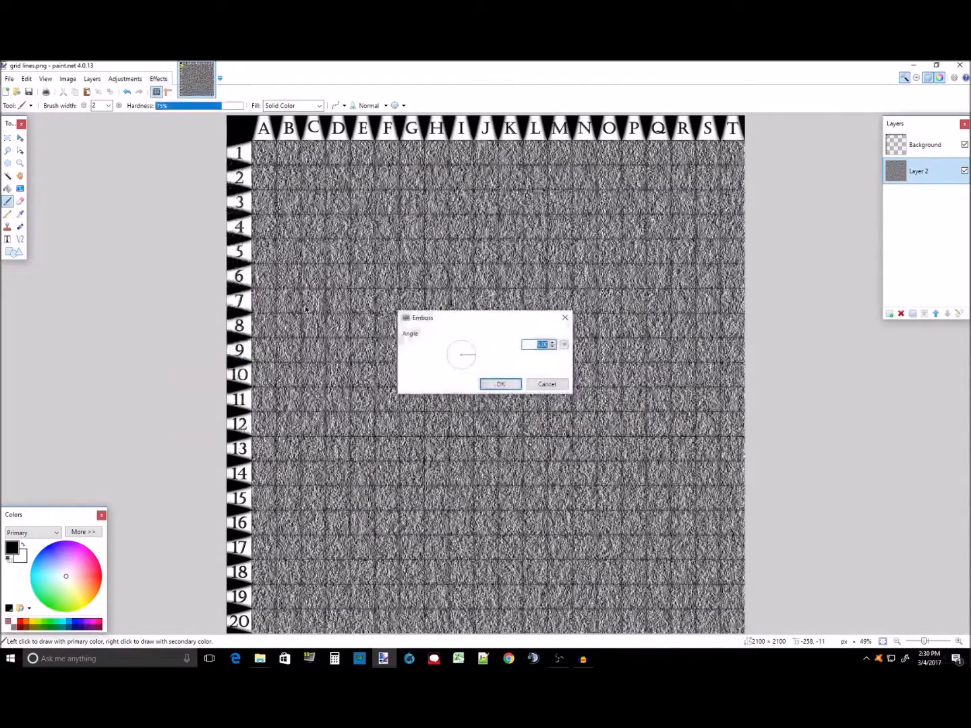
mouse_move(468, 351)
mouse_down()
mouse_move(445, 354)
mouse_move(470, 364)
mouse_move(471, 345)
mouse_up()
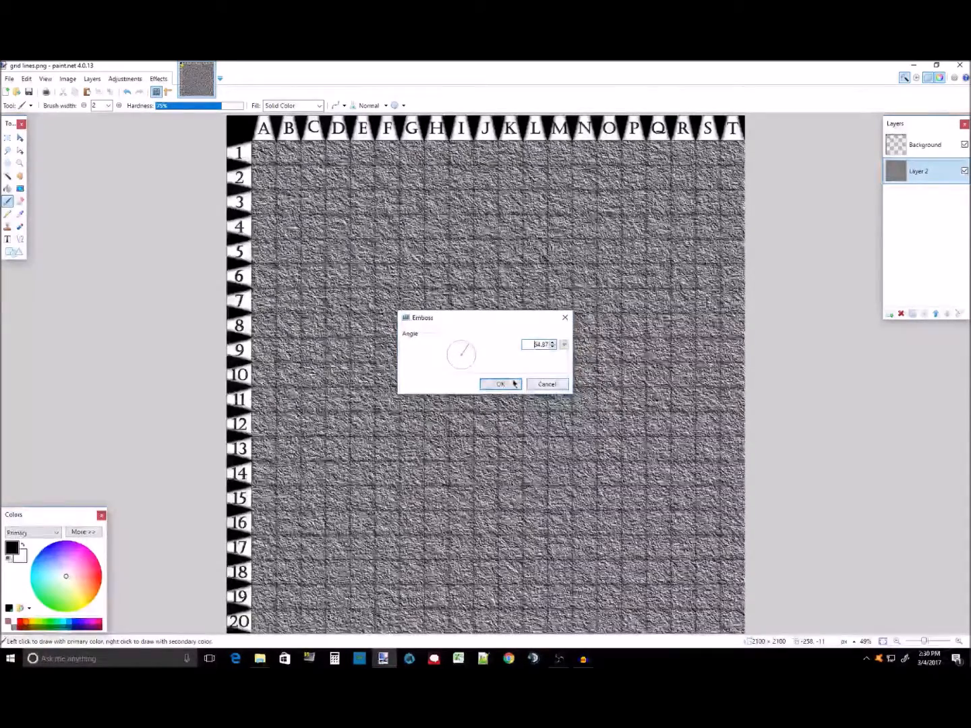
click(501, 385)
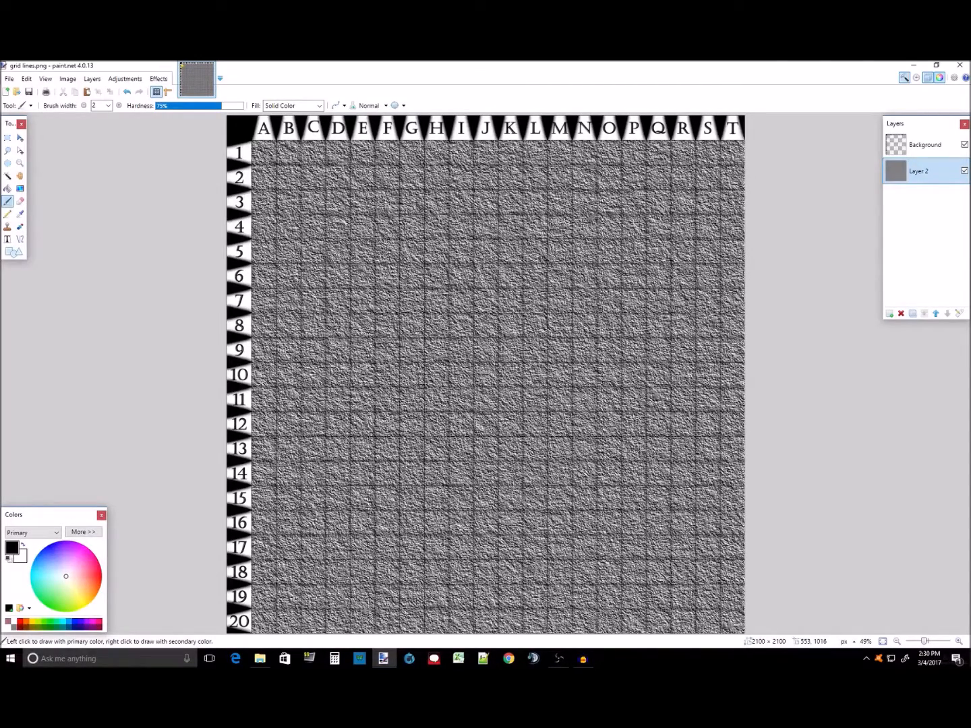
click(897, 642)
click(959, 641)
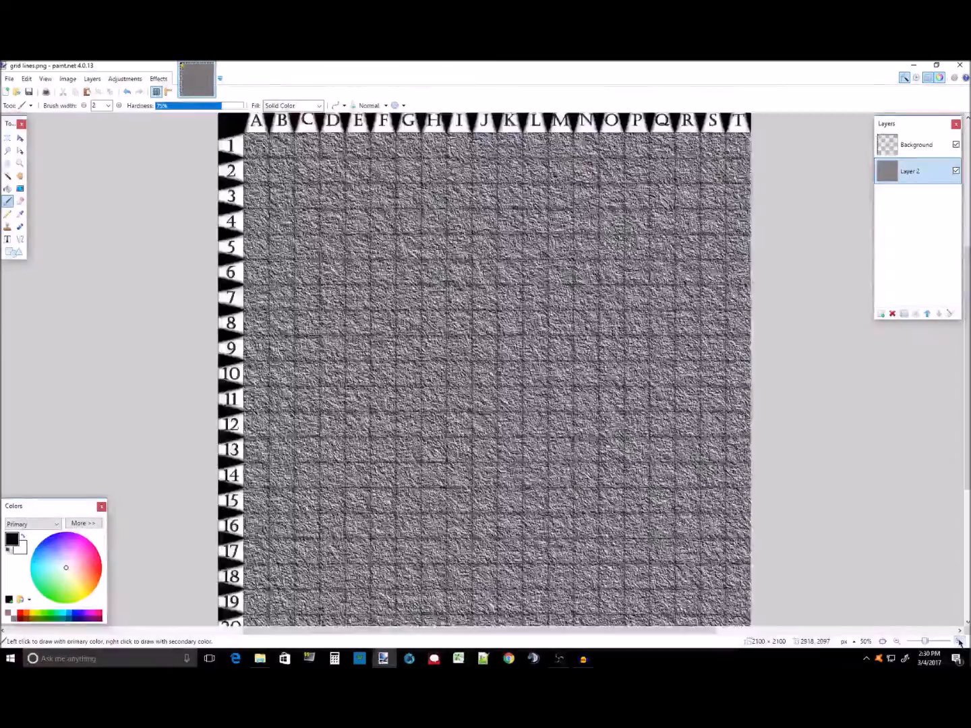
click(959, 641)
click(959, 640)
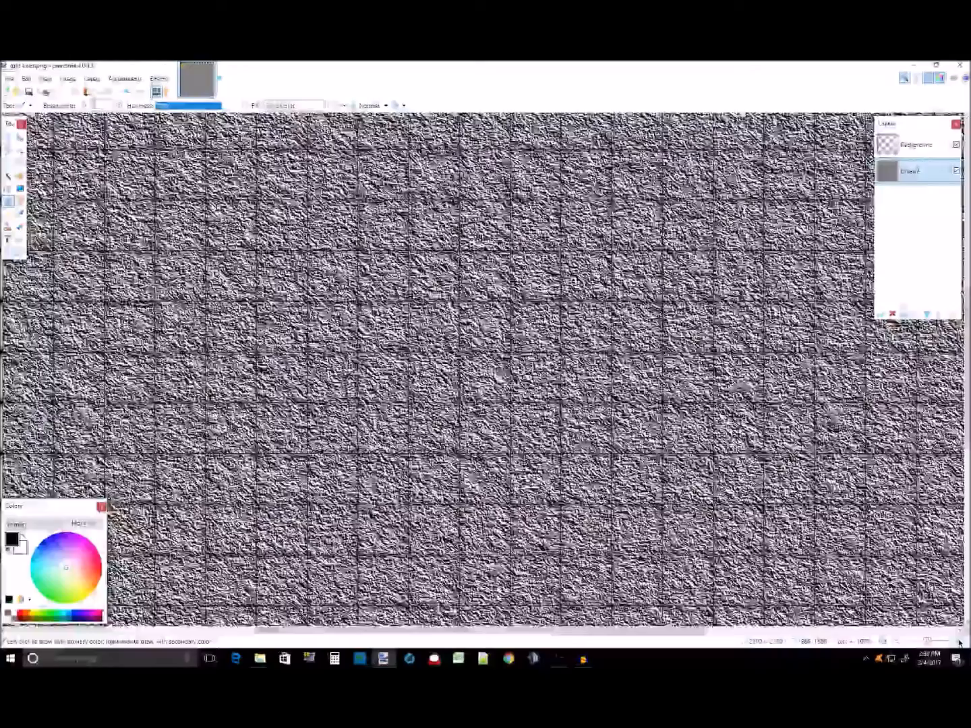
click(898, 641)
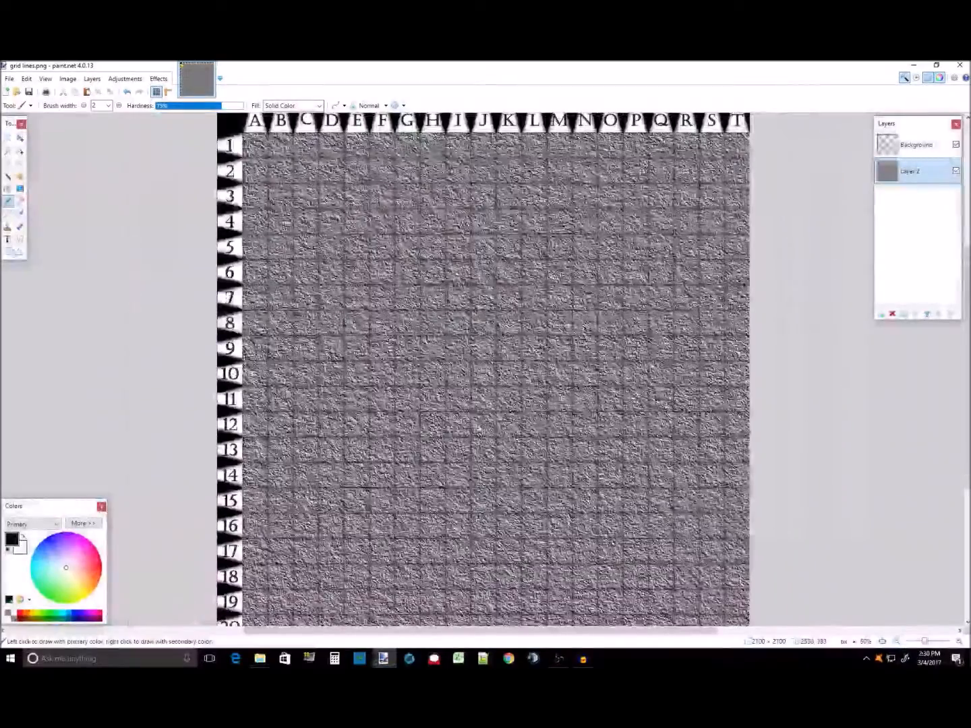
Step: Rename the embossed texture layer to "floor"
double_click(918, 173)
text(floor)
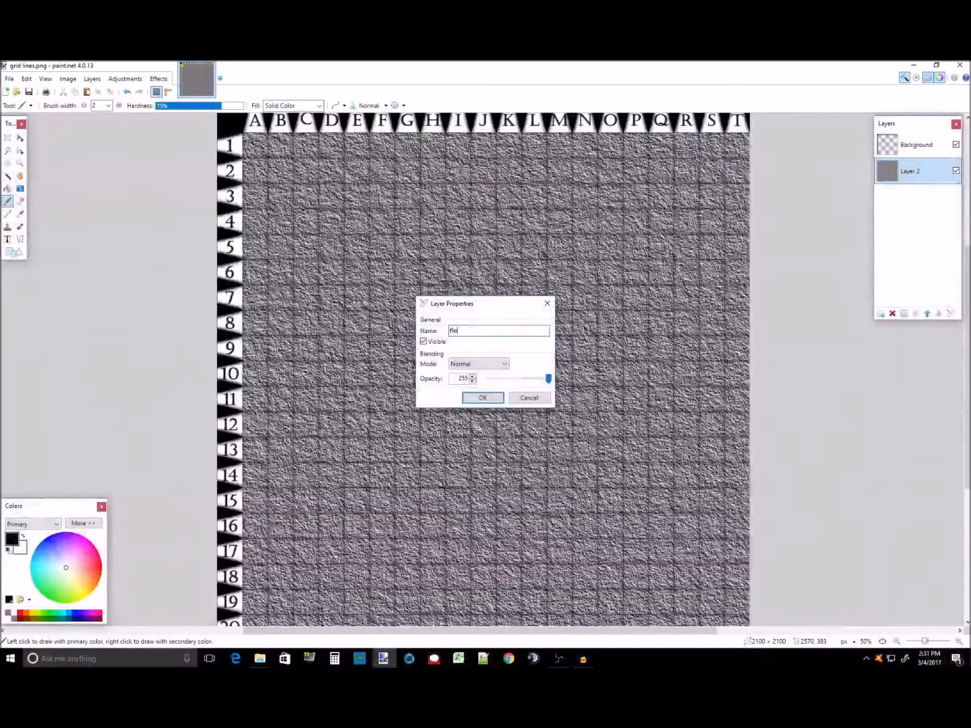
key(Return)
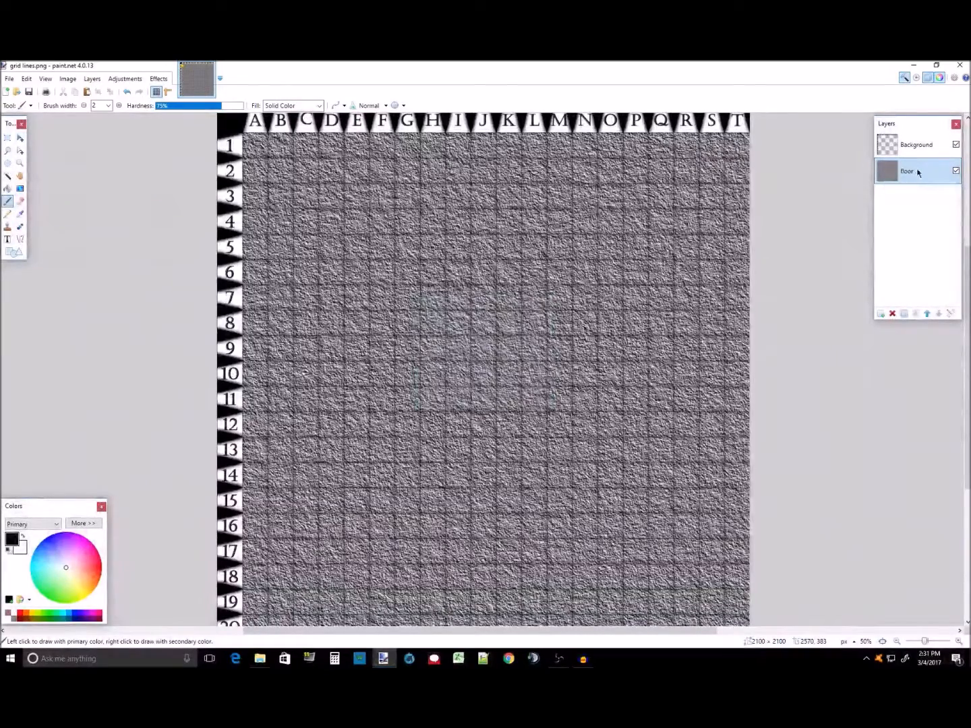
Step: Add a new layer above the floor layer and render Clouds on it with scale 603 and roughness 0.11
click(880, 314)
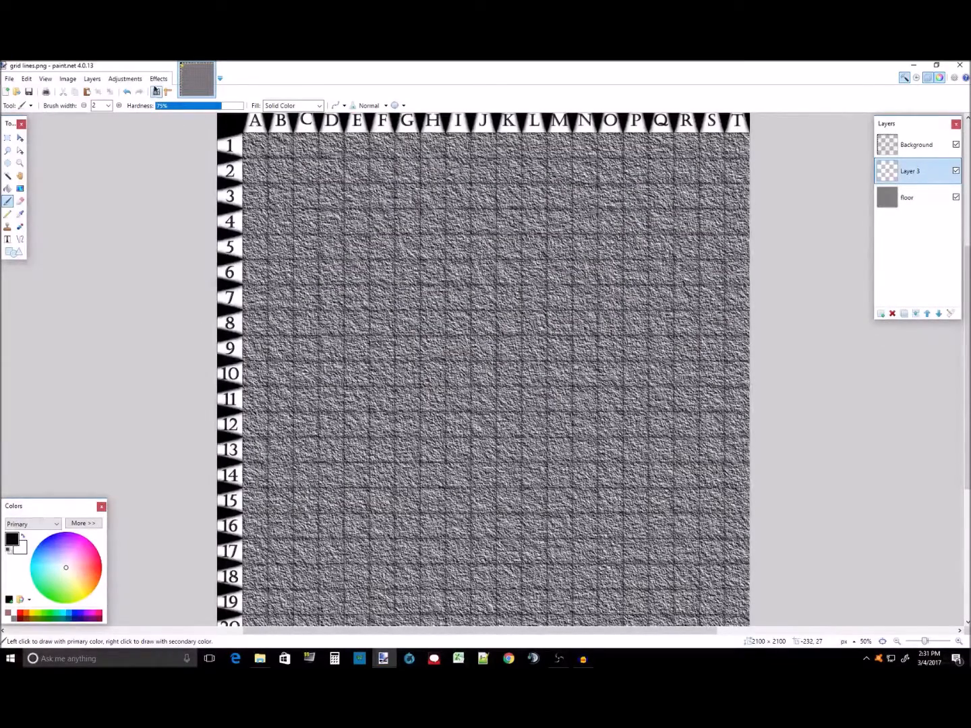
click(157, 79)
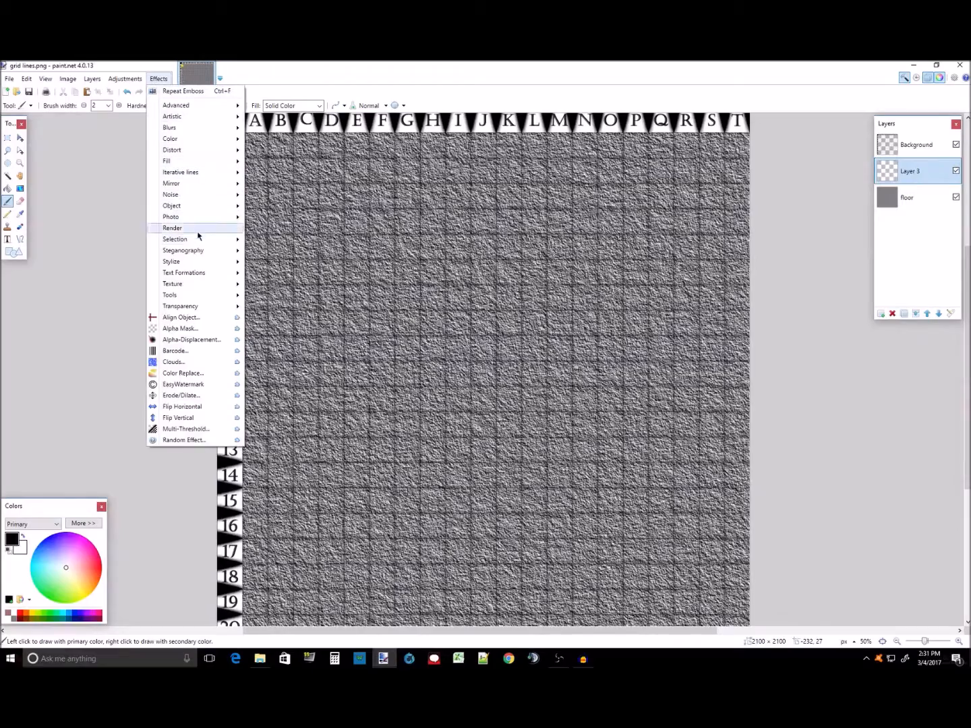
mouse_move(202, 228)
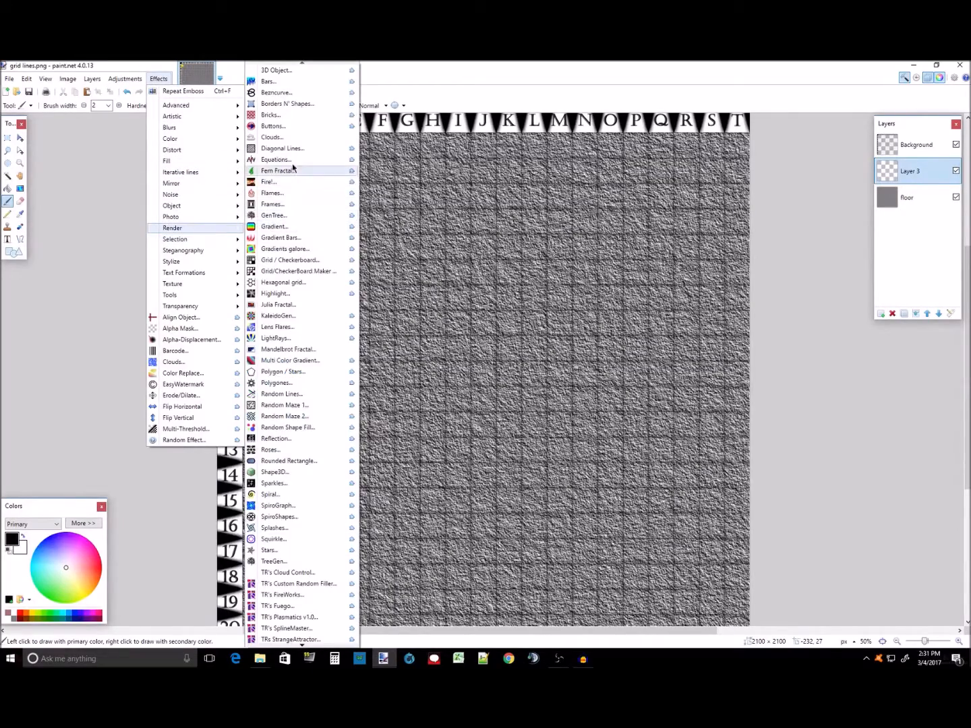
click(297, 140)
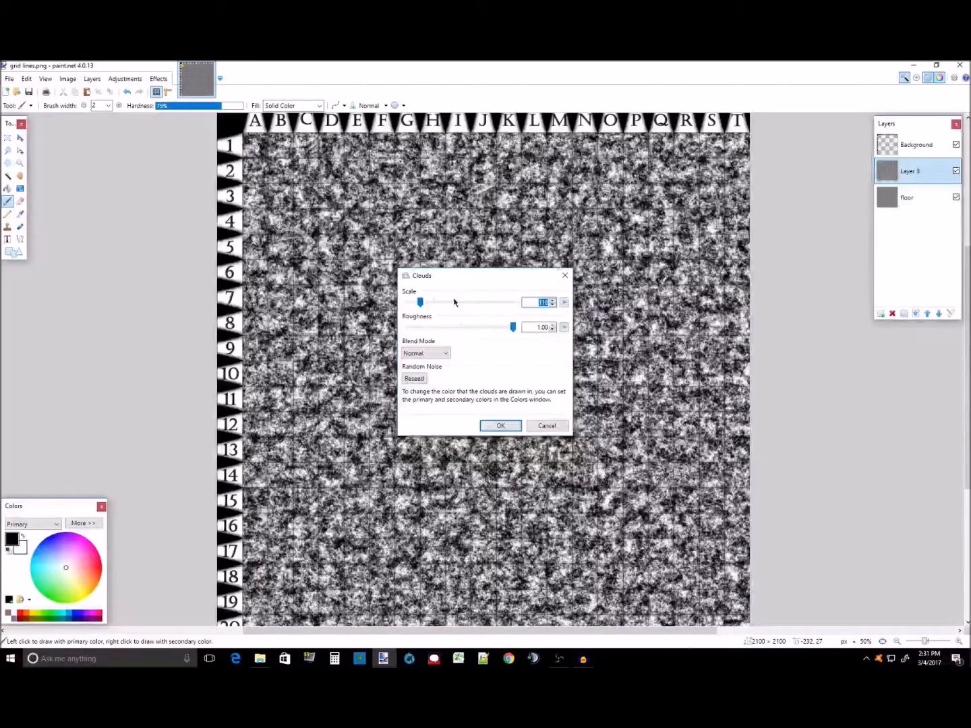
drag(513, 326, 471, 303)
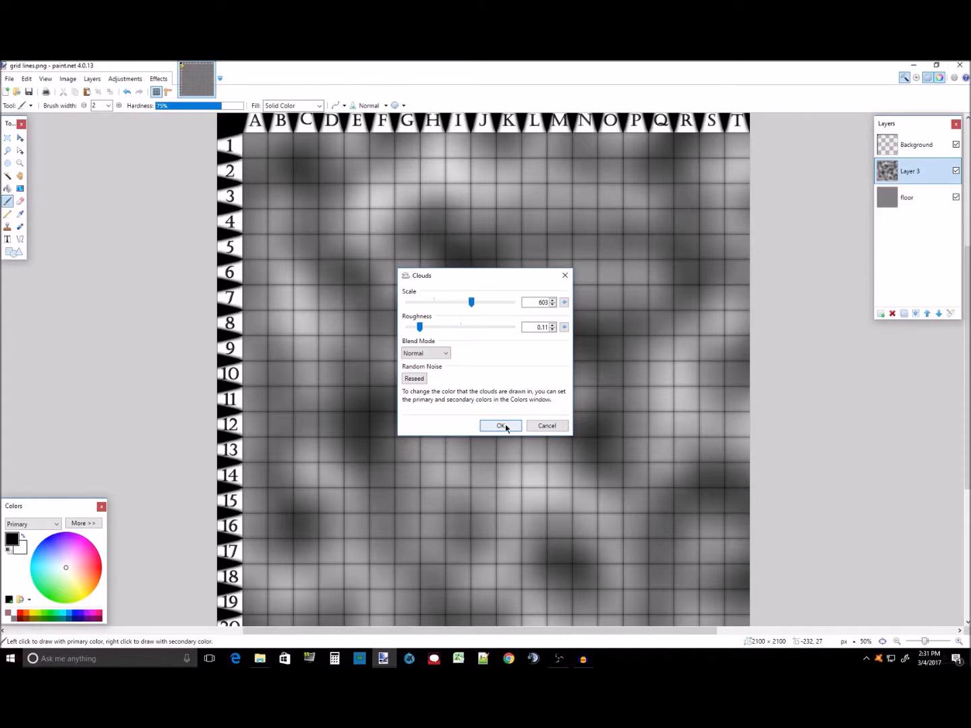
click(505, 424)
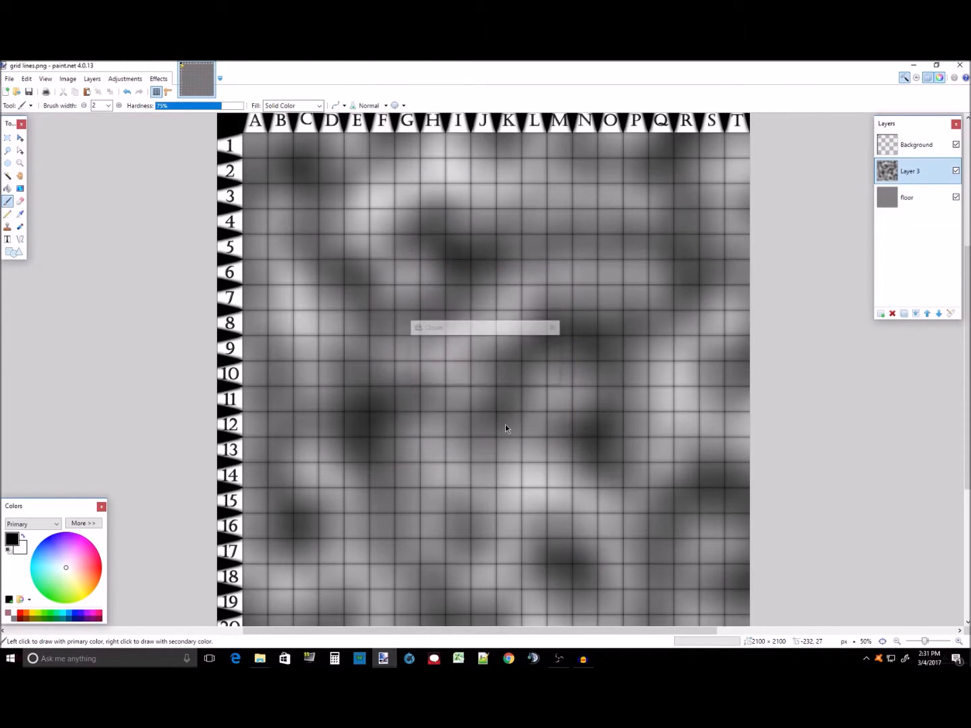
Step: Pixelate the new cloud layer with a cell size of 100
click(159, 80)
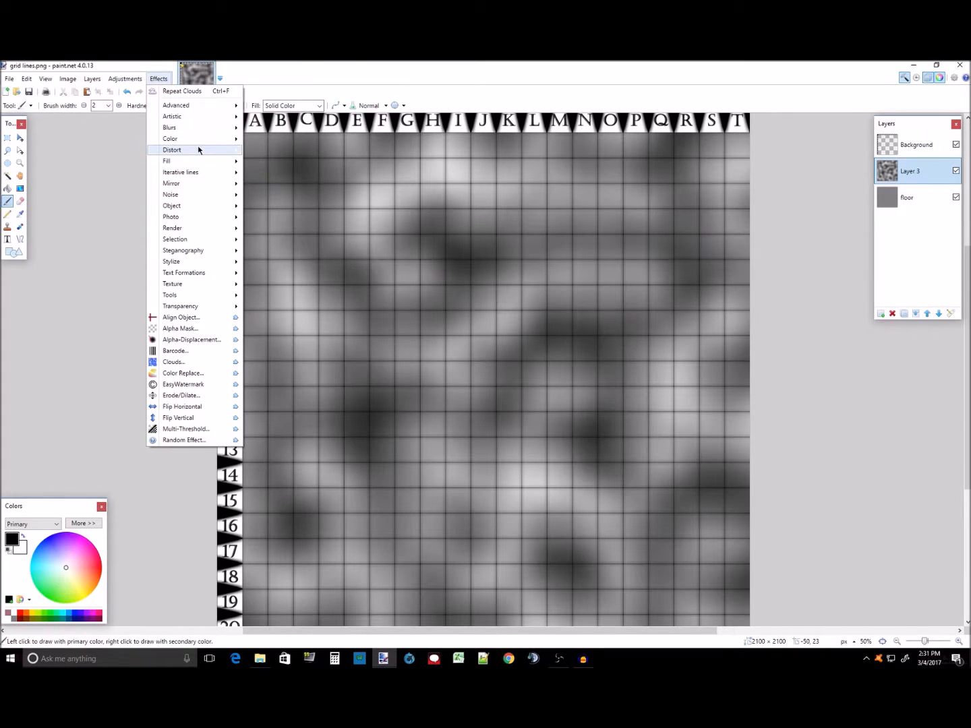
mouse_move(199, 150)
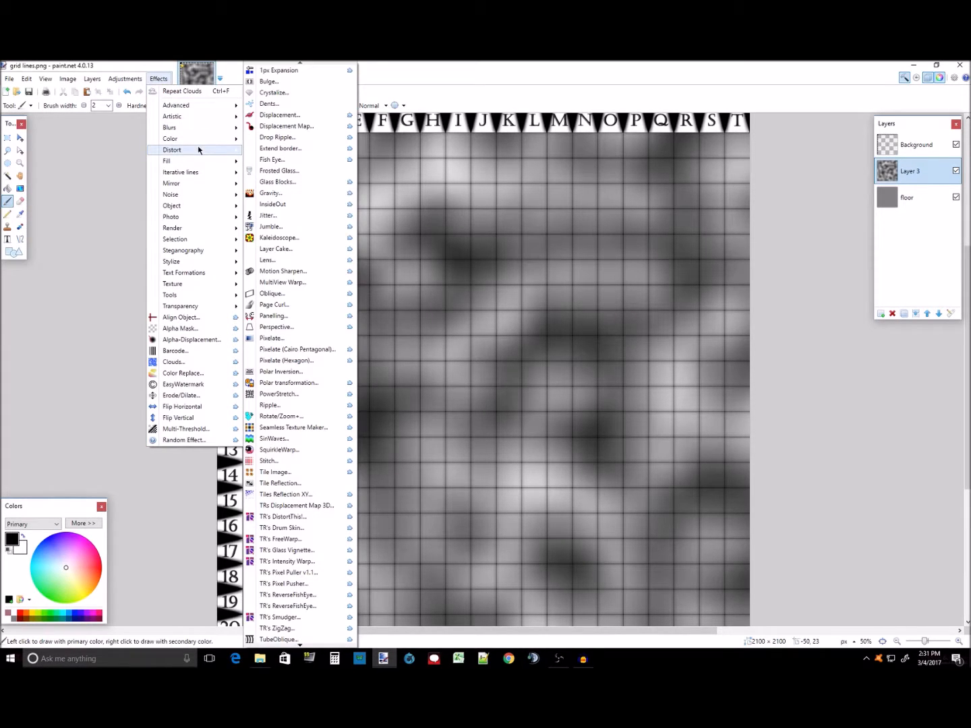
click(306, 342)
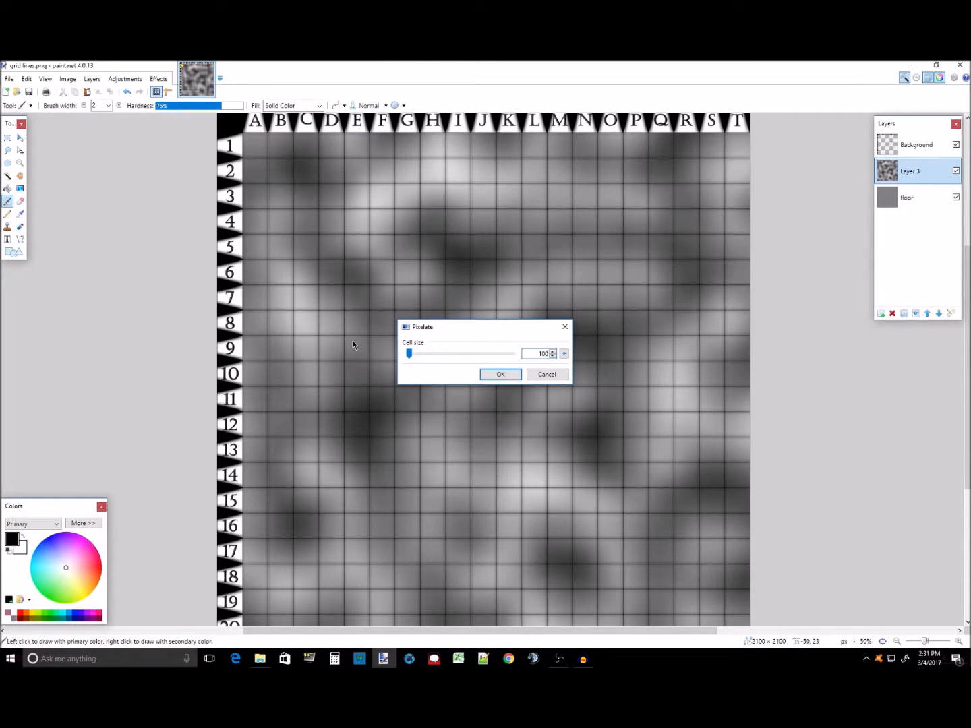
click(500, 373)
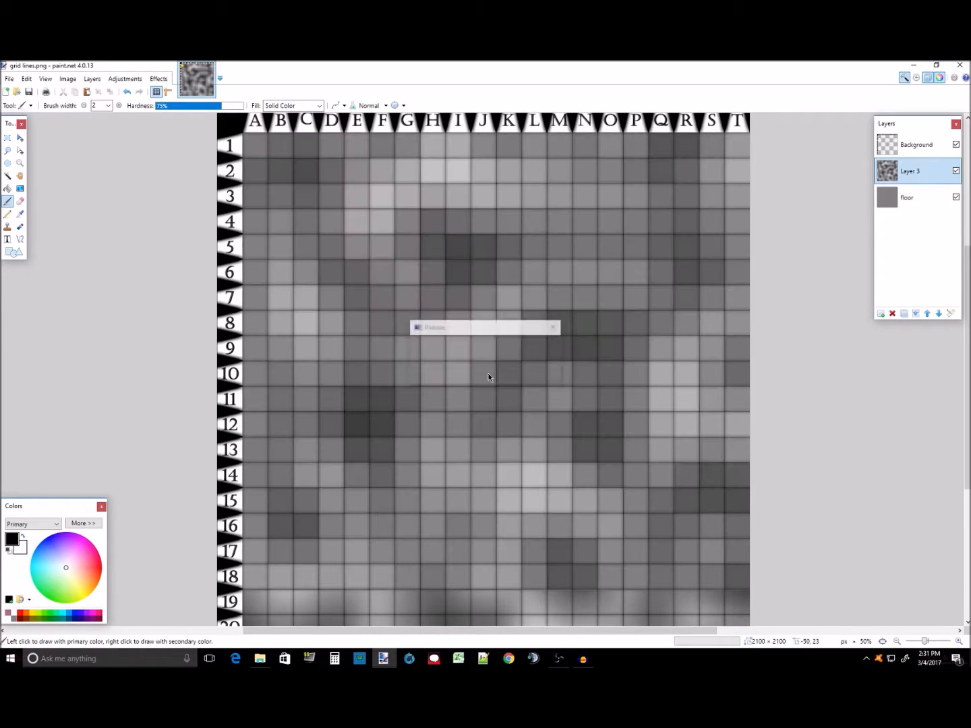
Step: Set the pixelated layer's blend mode to Multiply with opacity 242, and merge it down into the floor layer
double_click(910, 172)
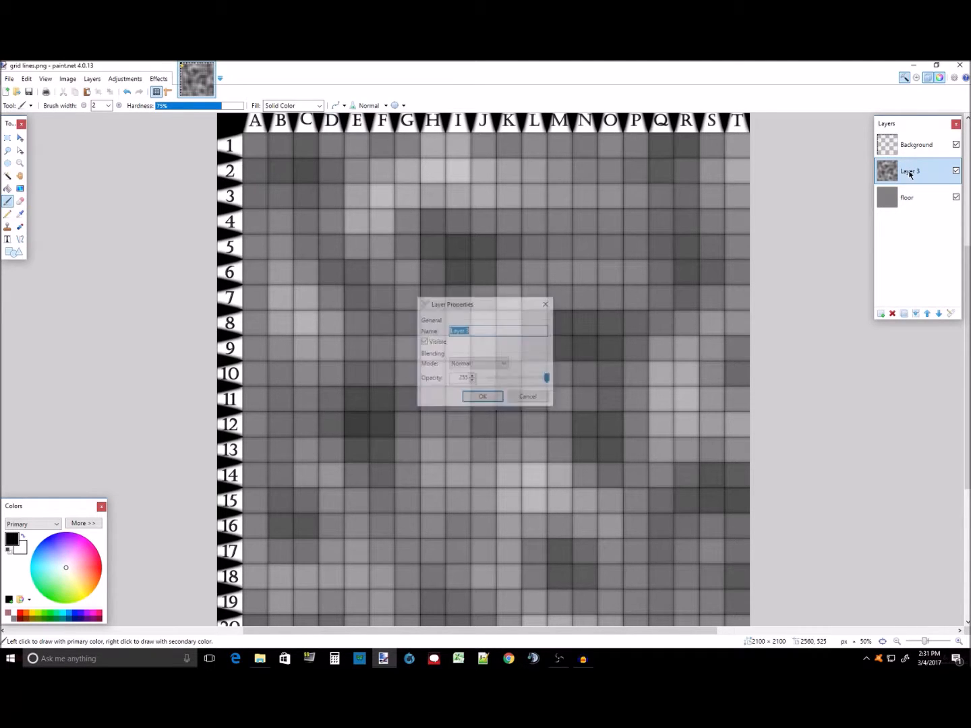
click(503, 365)
click(494, 385)
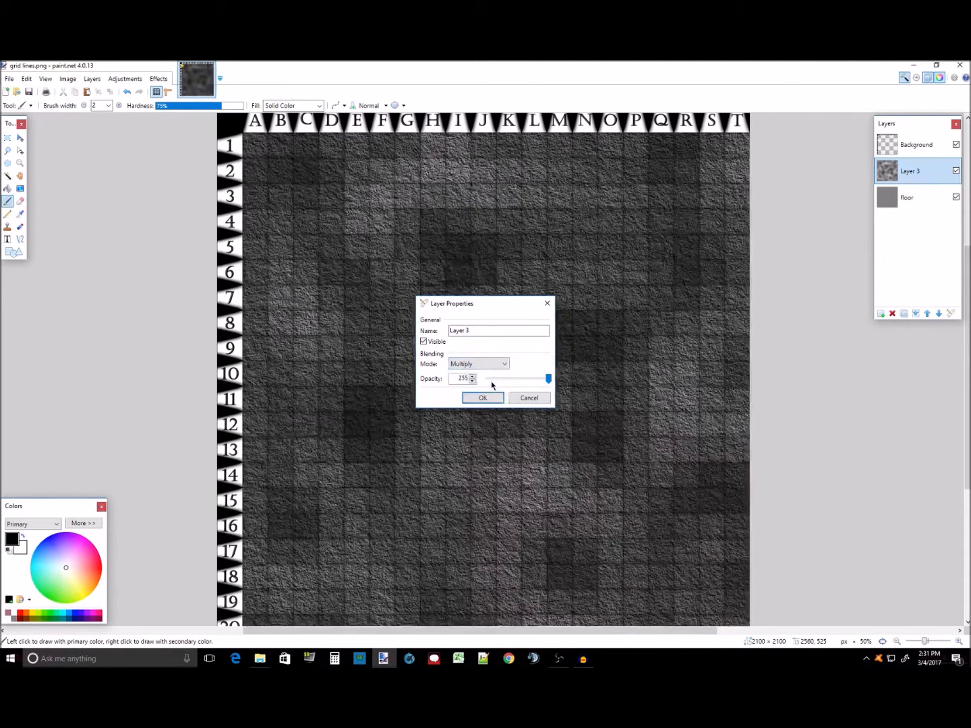
mouse_move(544, 383)
mouse_down()
mouse_move(523, 382)
mouse_move(546, 384)
mouse_up()
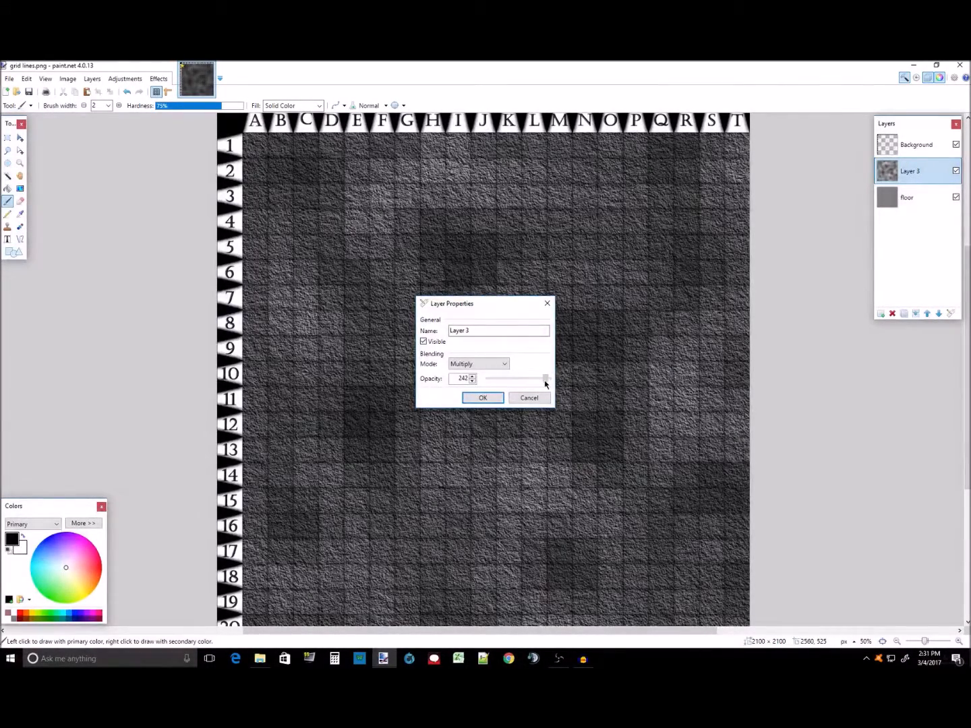
click(484, 397)
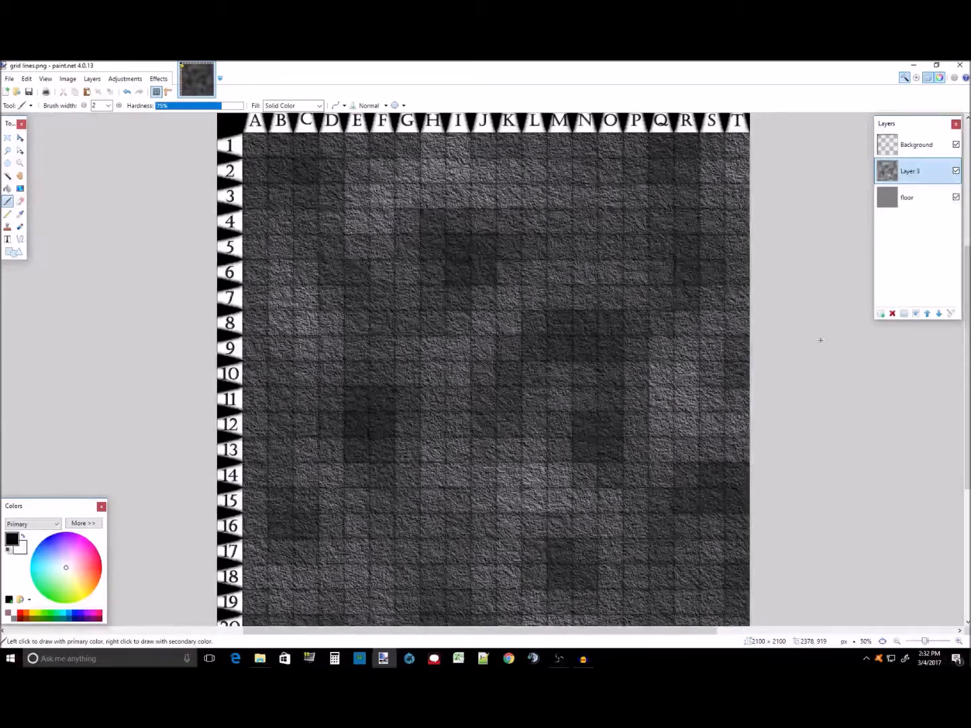
click(915, 313)
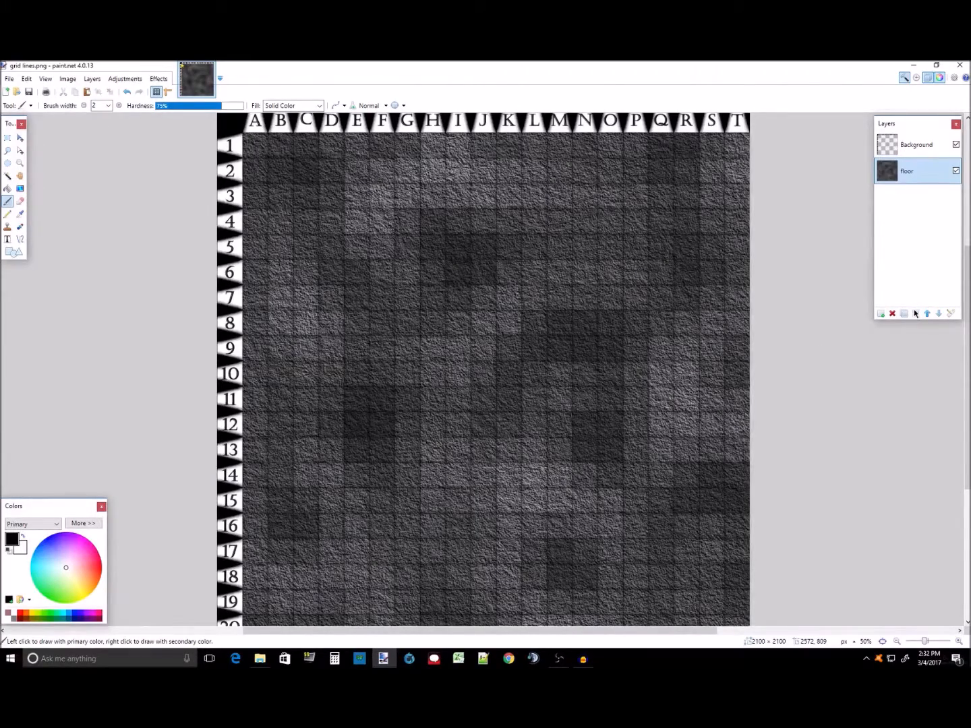
Step: Add a new layer above the floor layer and fill it entirely with solid black
click(881, 313)
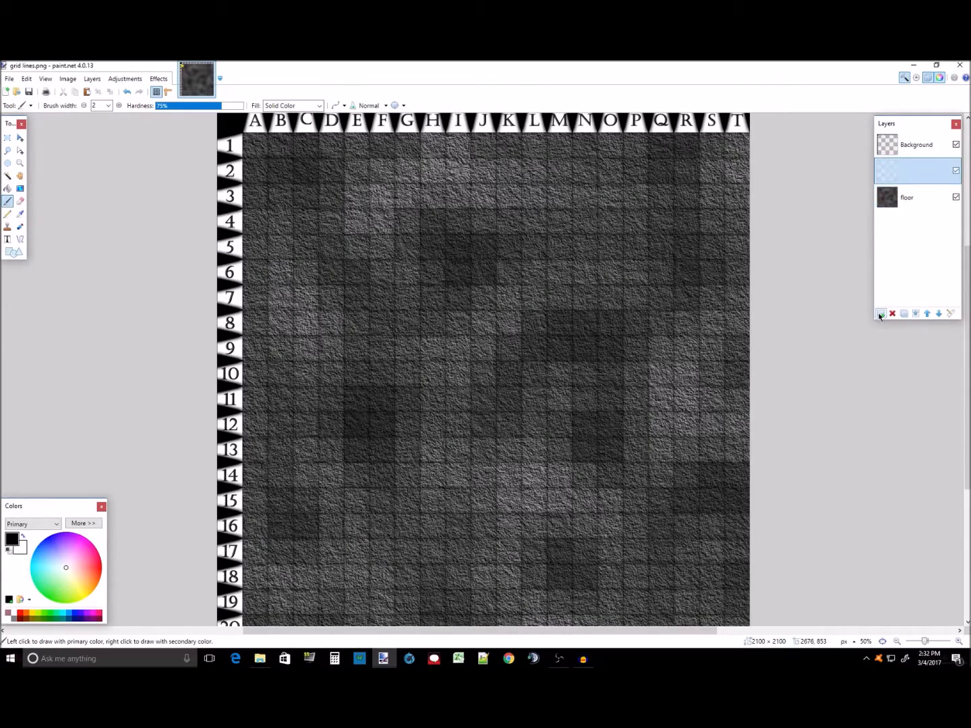
click(9, 193)
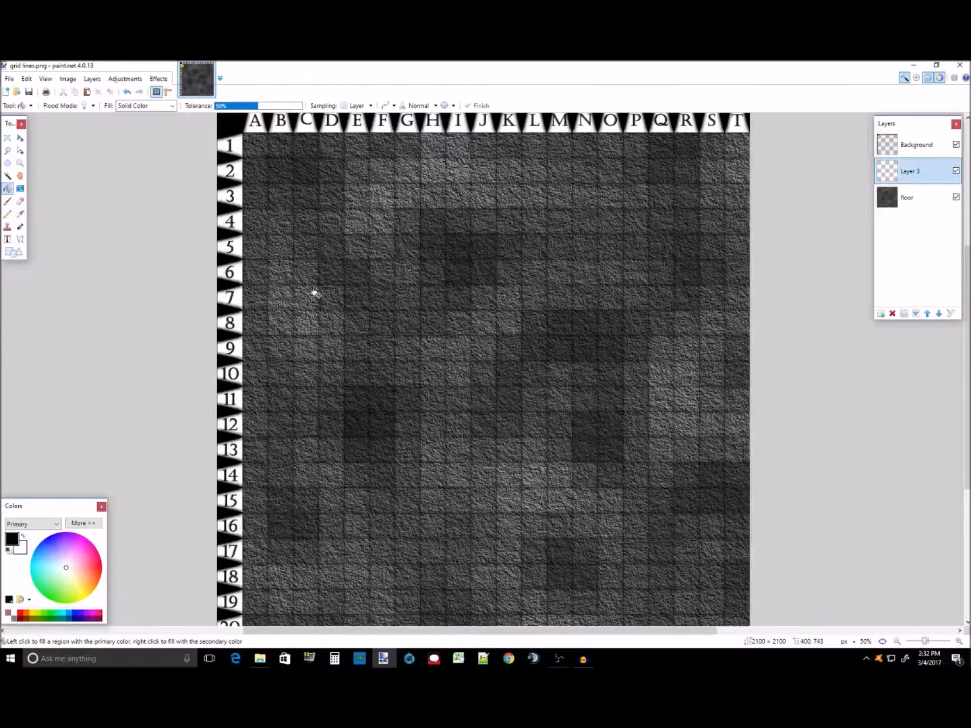
click(318, 295)
Step: Rename the black layer above the floor as tunnel
double_click(911, 170)
text(tunnel)
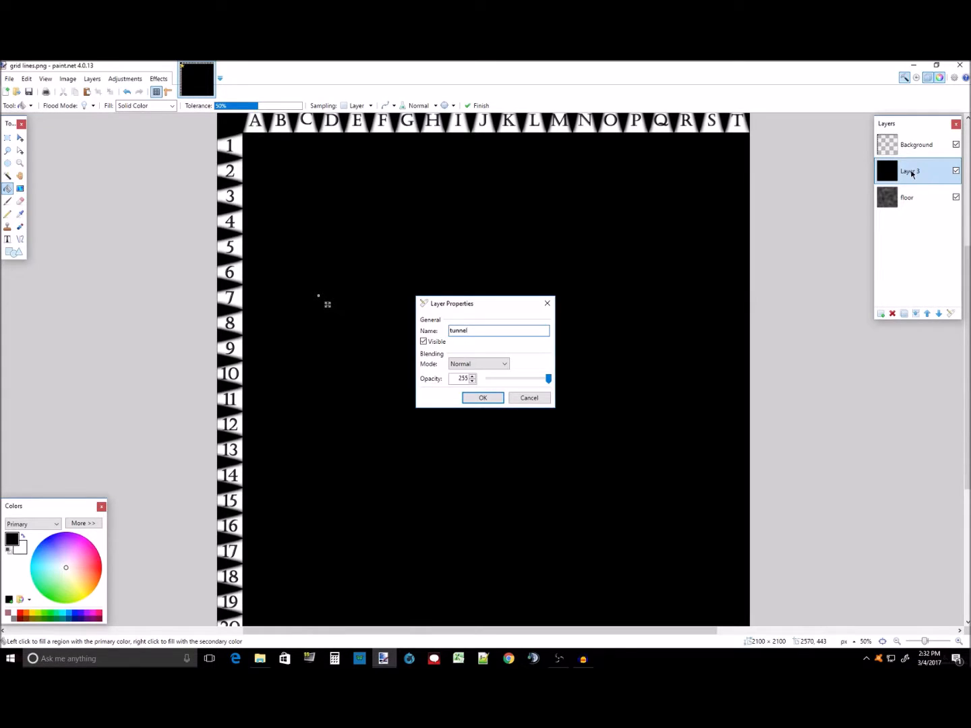
key(Return)
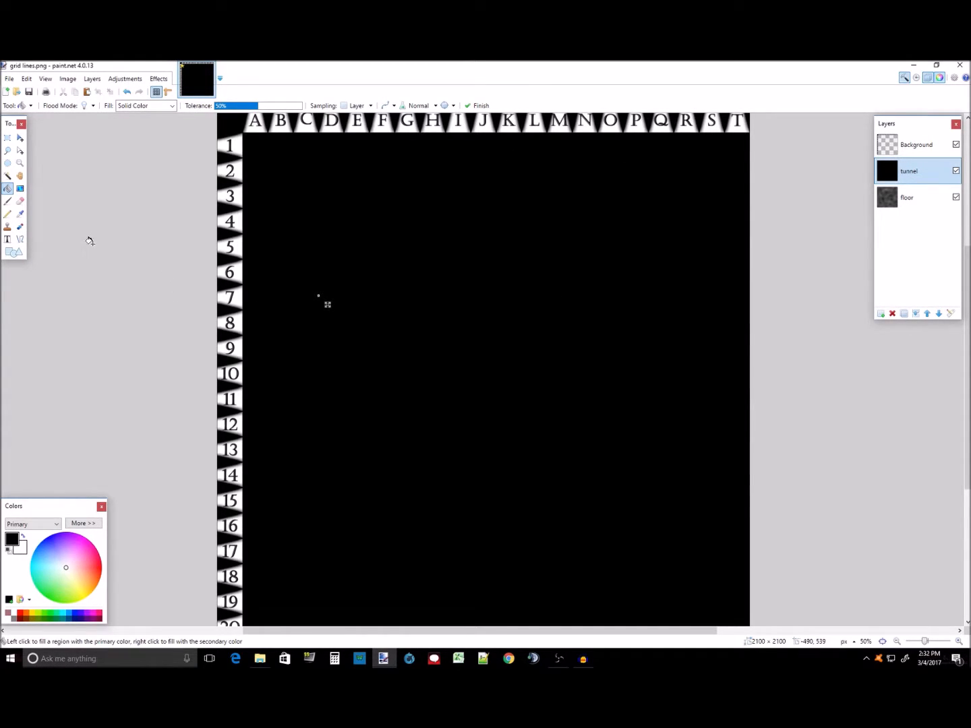
Step: Erase a winding tunnel with a 100-wide eraser from row 2 at the grid's left edge diagonally down to row 20
click(22, 203)
click(109, 105)
drag(119, 140, 119, 155)
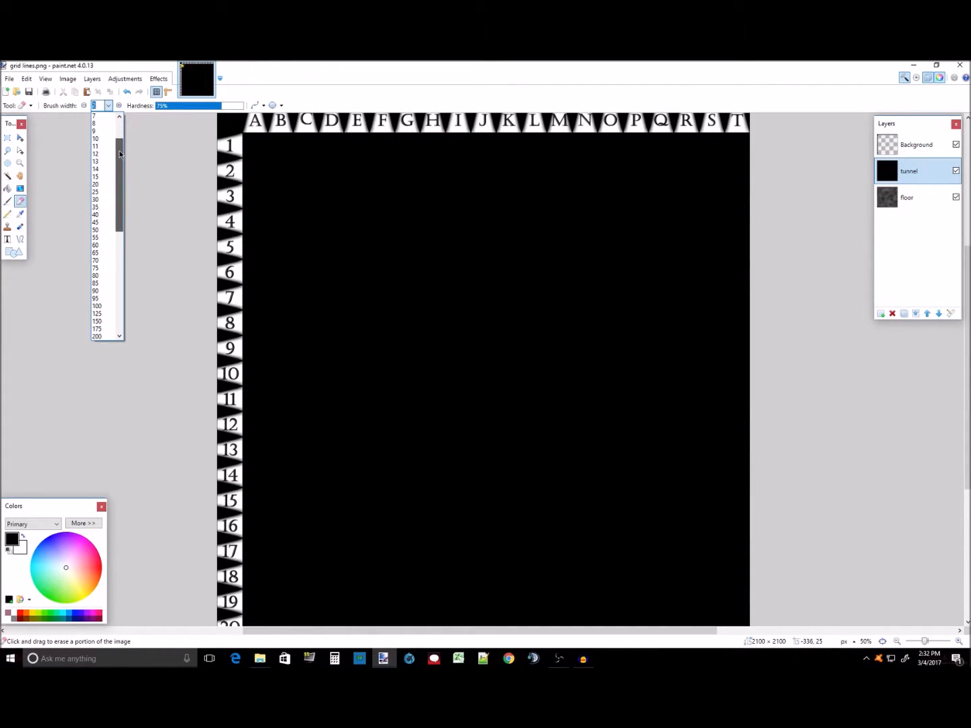
click(99, 306)
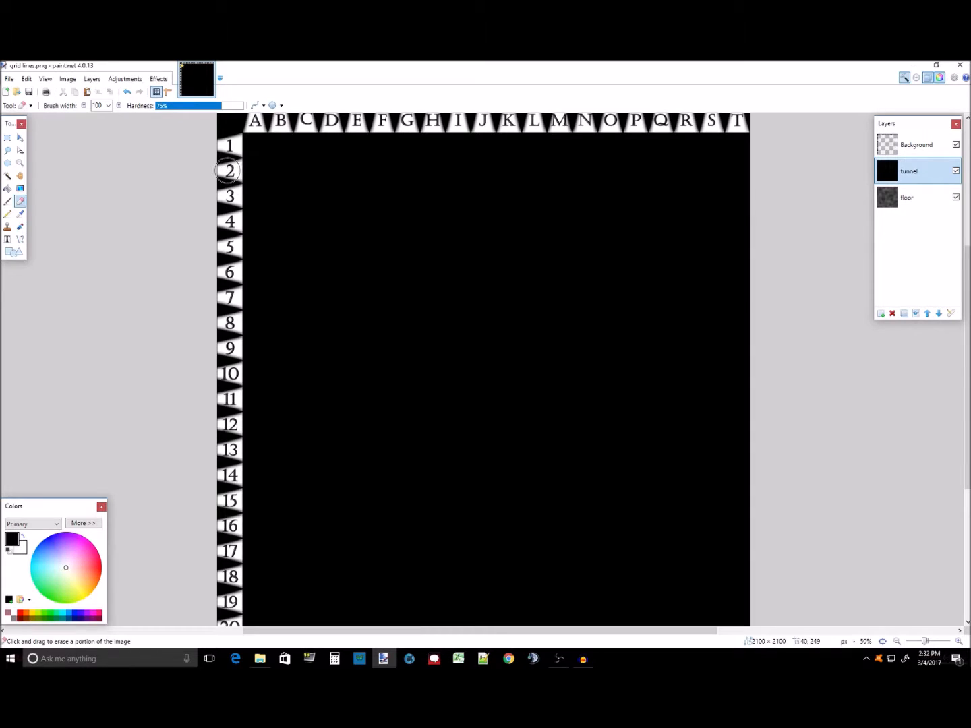
mouse_move(228, 170)
mouse_down()
mouse_move(285, 174)
mouse_move(296, 186)
mouse_move(305, 212)
mouse_move(279, 185)
mouse_move(311, 230)
mouse_move(331, 318)
mouse_move(370, 380)
mouse_move(419, 421)
mouse_move(474, 510)
mouse_move(600, 612)
mouse_move(463, 503)
mouse_move(424, 429)
mouse_move(335, 331)
mouse_move(310, 275)
mouse_move(307, 234)
mouse_move(286, 201)
mouse_move(250, 173)
mouse_move(319, 213)
mouse_move(336, 261)
mouse_move(316, 196)
mouse_move(286, 162)
mouse_move(299, 167)
mouse_move(330, 218)
mouse_move(332, 288)
mouse_up()
drag(314, 288, 331, 307)
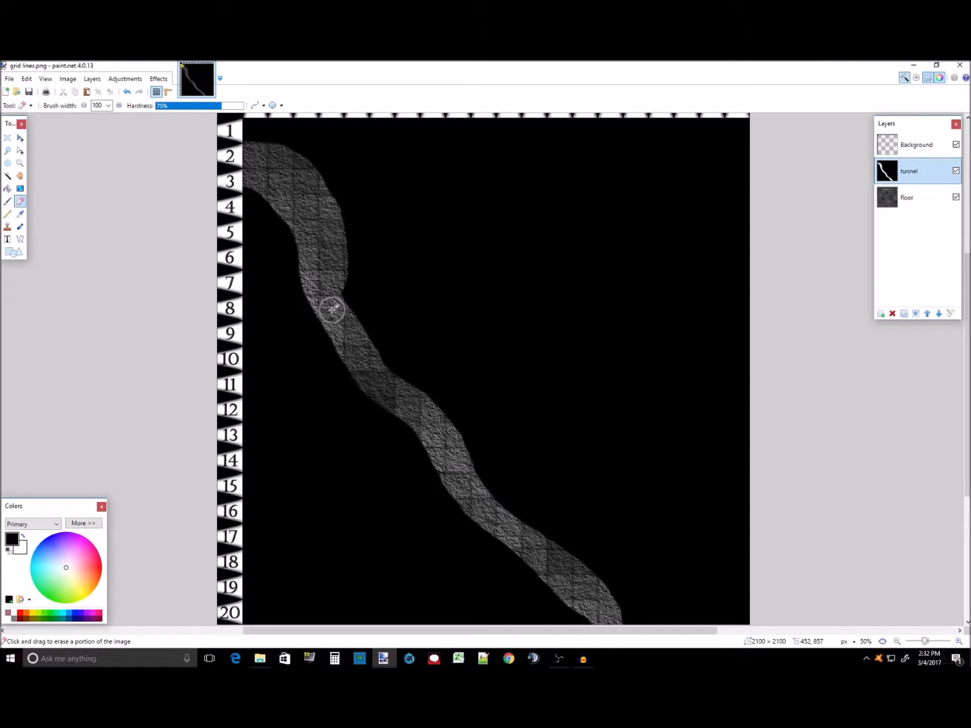
Step: Widen the tunnel around rows 11 to 18, and erase a side passage curving from row 17 up to a large round chamber
mouse_move(368, 381)
mouse_down()
mouse_move(360, 452)
mouse_move(397, 524)
mouse_move(425, 545)
mouse_move(446, 517)
mouse_move(382, 407)
mouse_move(374, 425)
mouse_move(398, 491)
mouse_move(490, 546)
mouse_move(424, 536)
mouse_move(443, 548)
mouse_move(505, 543)
mouse_move(428, 540)
mouse_move(382, 491)
mouse_move(361, 433)
mouse_move(386, 441)
mouse_move(452, 507)
mouse_move(387, 449)
mouse_move(363, 377)
mouse_move(365, 458)
mouse_move(441, 545)
mouse_move(538, 566)
mouse_move(516, 550)
mouse_up()
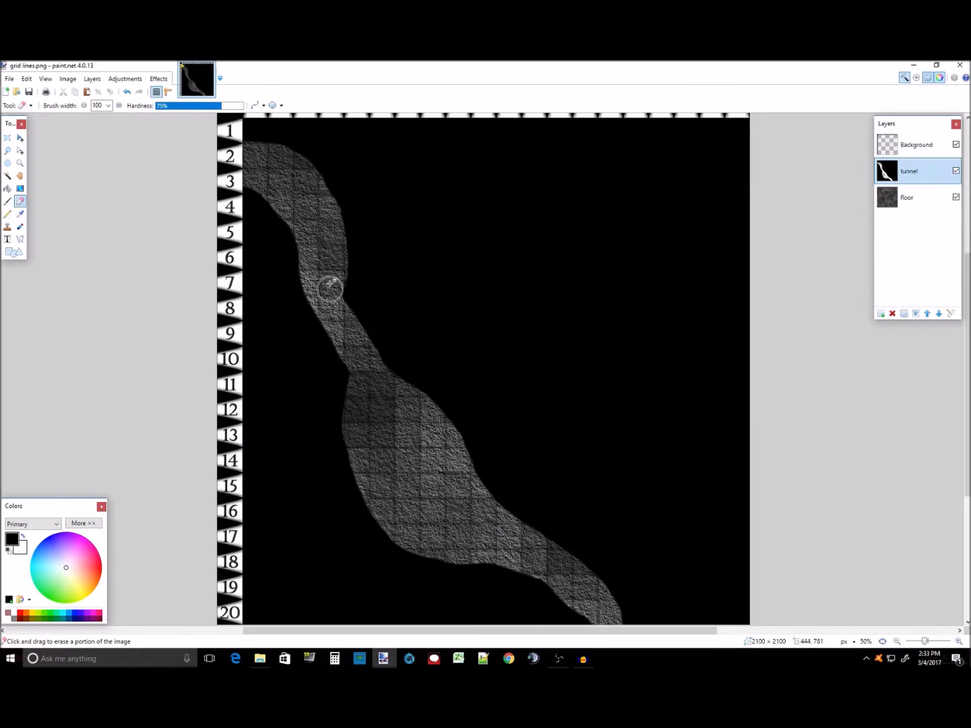
drag(333, 281, 367, 381)
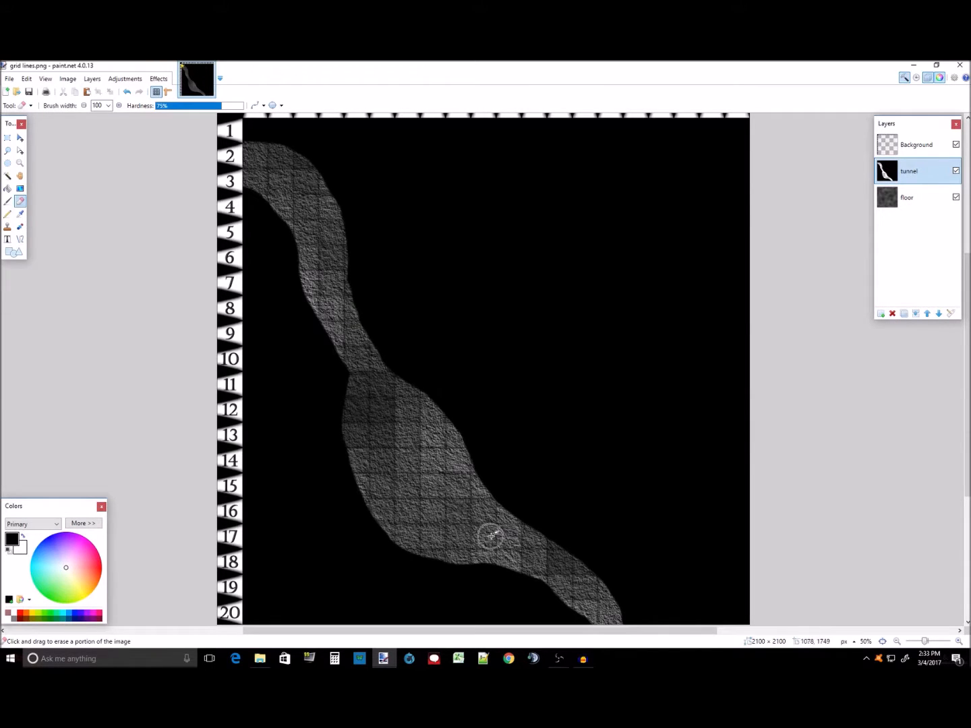
mouse_move(523, 537)
mouse_down()
mouse_move(572, 521)
mouse_move(605, 472)
mouse_move(559, 516)
mouse_move(615, 463)
mouse_move(668, 371)
mouse_move(682, 264)
mouse_move(645, 197)
mouse_move(552, 177)
mouse_move(453, 209)
mouse_move(429, 295)
mouse_move(515, 354)
mouse_move(624, 234)
mouse_move(580, 191)
mouse_move(491, 205)
mouse_move(452, 257)
mouse_move(455, 323)
mouse_move(507, 350)
mouse_move(586, 297)
mouse_move(592, 226)
mouse_move(525, 215)
mouse_move(459, 277)
mouse_move(534, 321)
mouse_move(605, 203)
mouse_move(465, 255)
mouse_move(459, 281)
mouse_move(489, 289)
mouse_move(540, 283)
mouse_move(499, 288)
mouse_move(549, 311)
mouse_move(540, 223)
mouse_up()
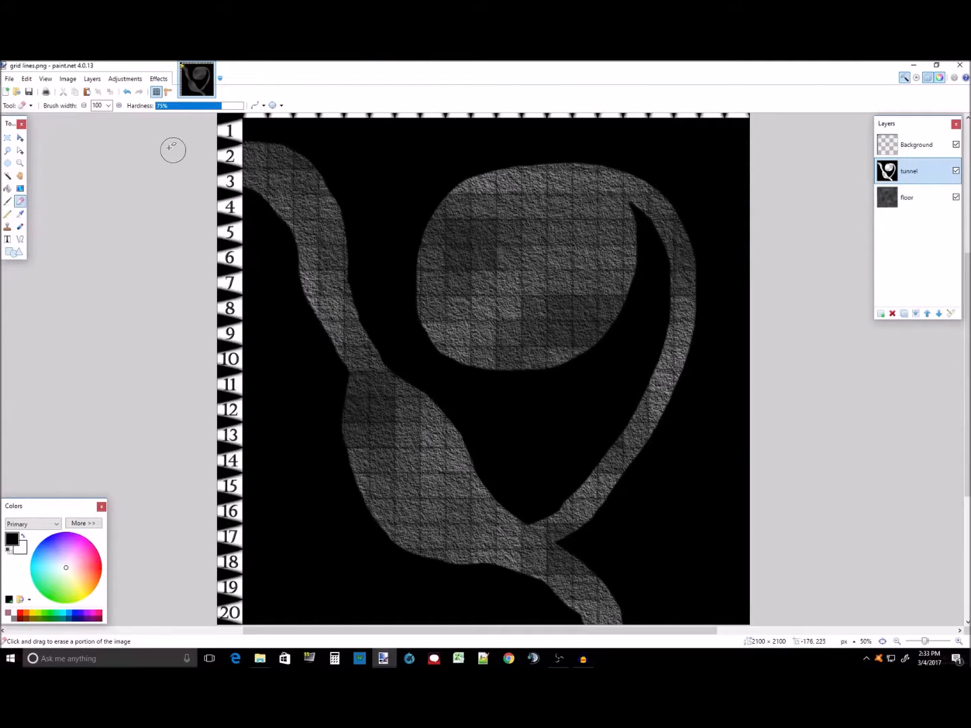
Step: Roughen the tunnel edges with the Dents effect, using scale 50.75, refraction 8.71, roughness 0 and tension 15.08
click(155, 83)
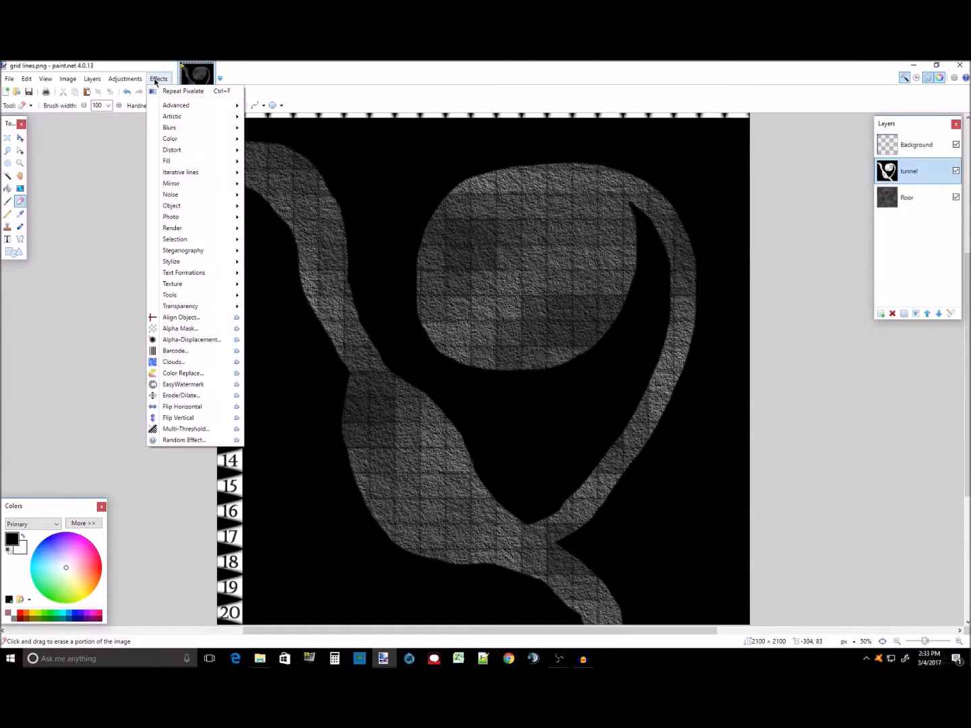
mouse_move(184, 140)
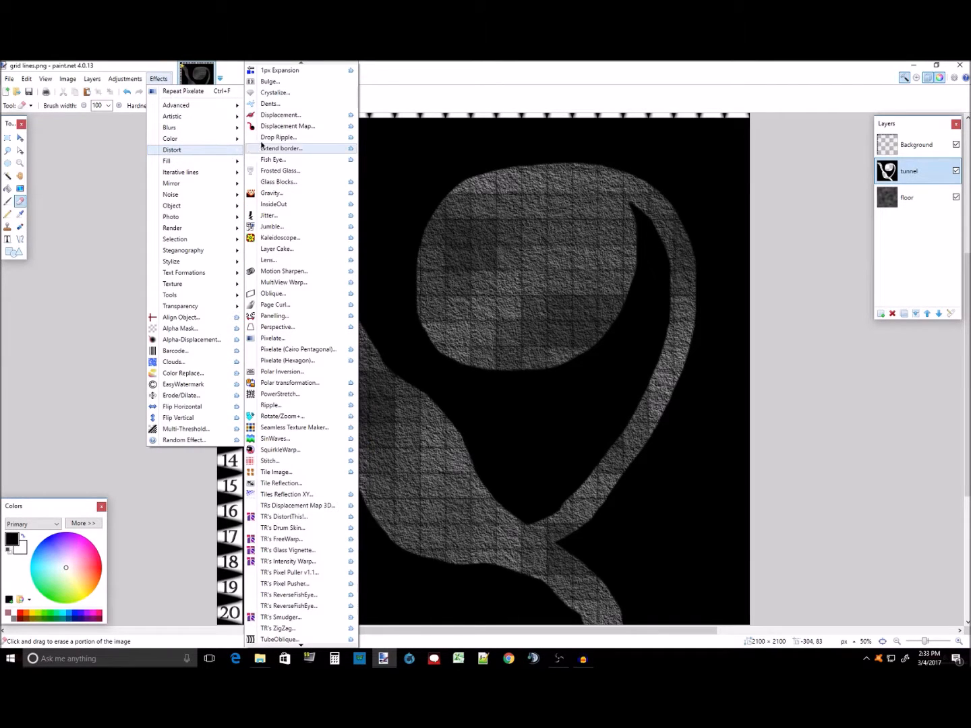
click(301, 107)
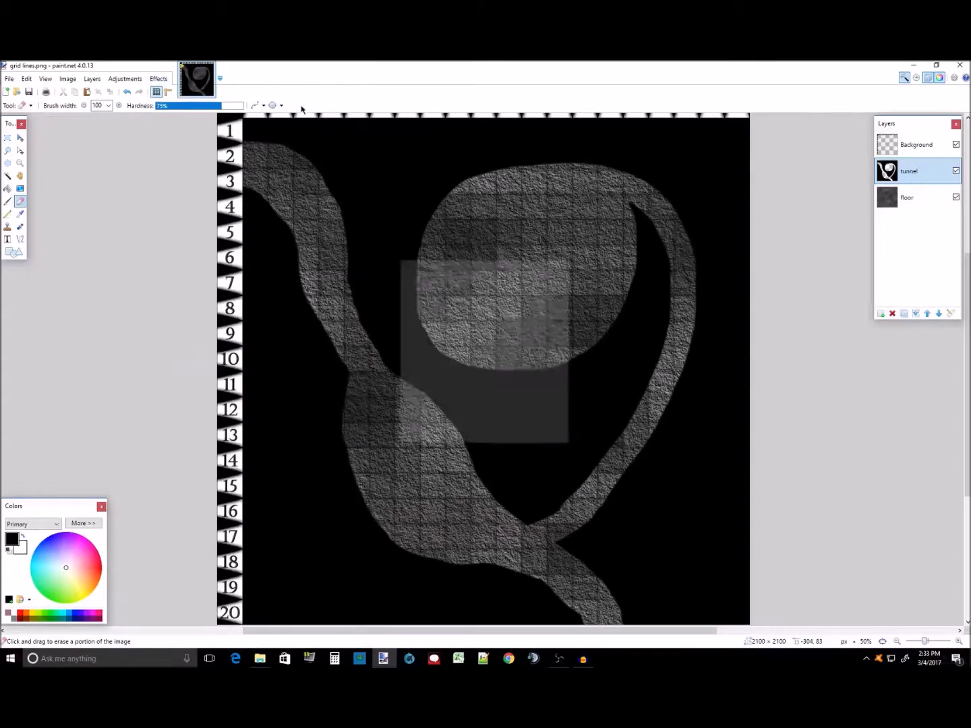
drag(485, 265, 612, 306)
drag(647, 331, 619, 332)
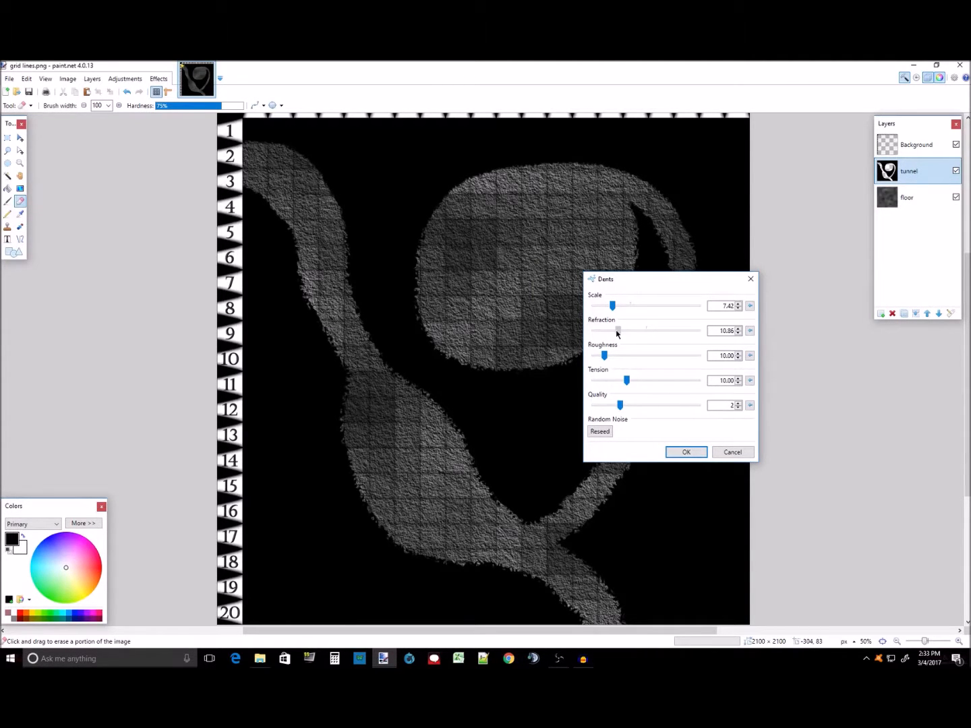
drag(616, 333, 652, 361)
click(635, 307)
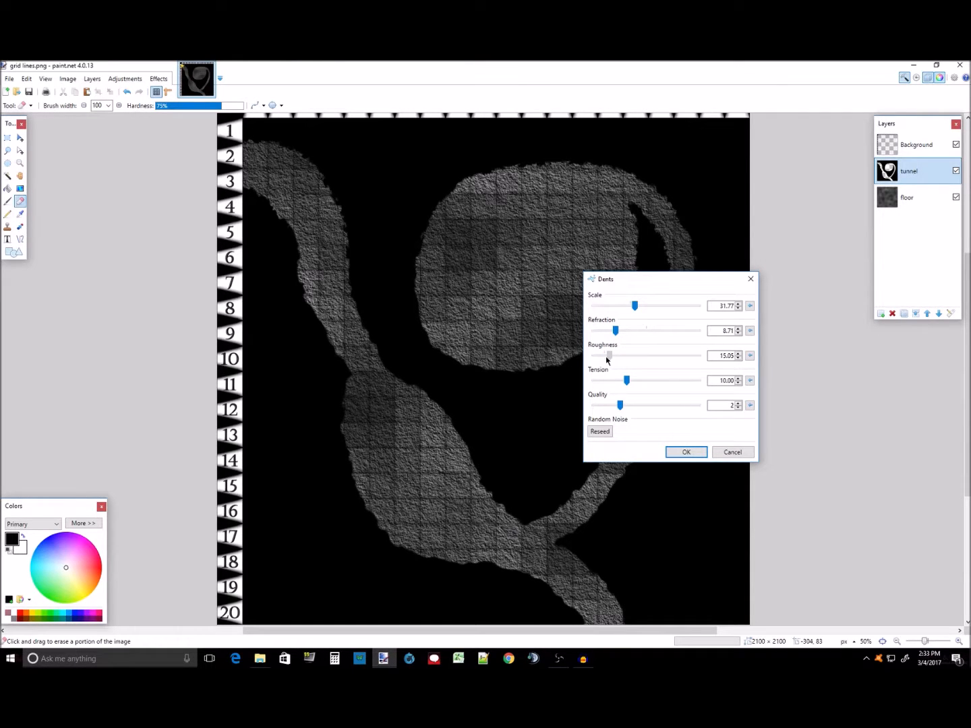
drag(605, 356, 592, 357)
drag(634, 306, 647, 309)
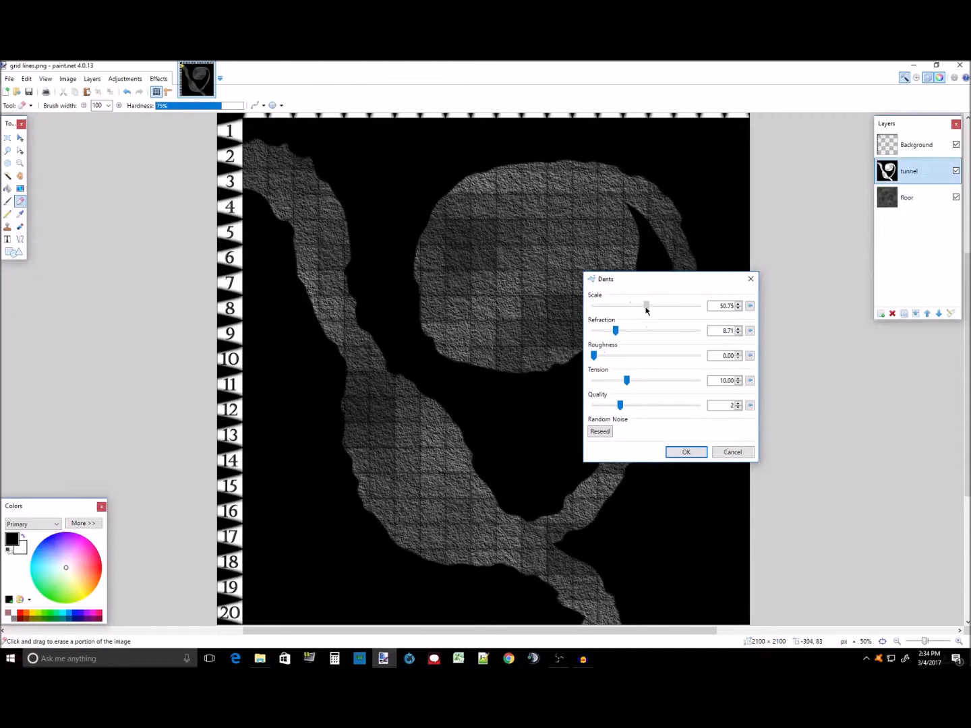
mouse_move(630, 383)
mouse_down()
mouse_move(643, 383)
mouse_move(635, 383)
mouse_up()
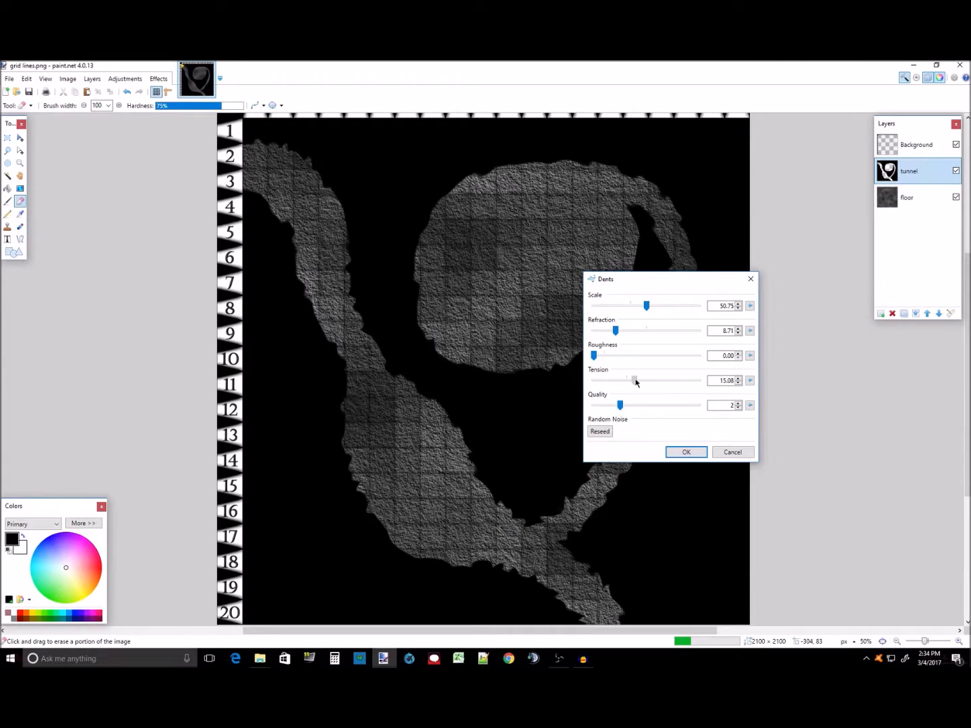
click(687, 452)
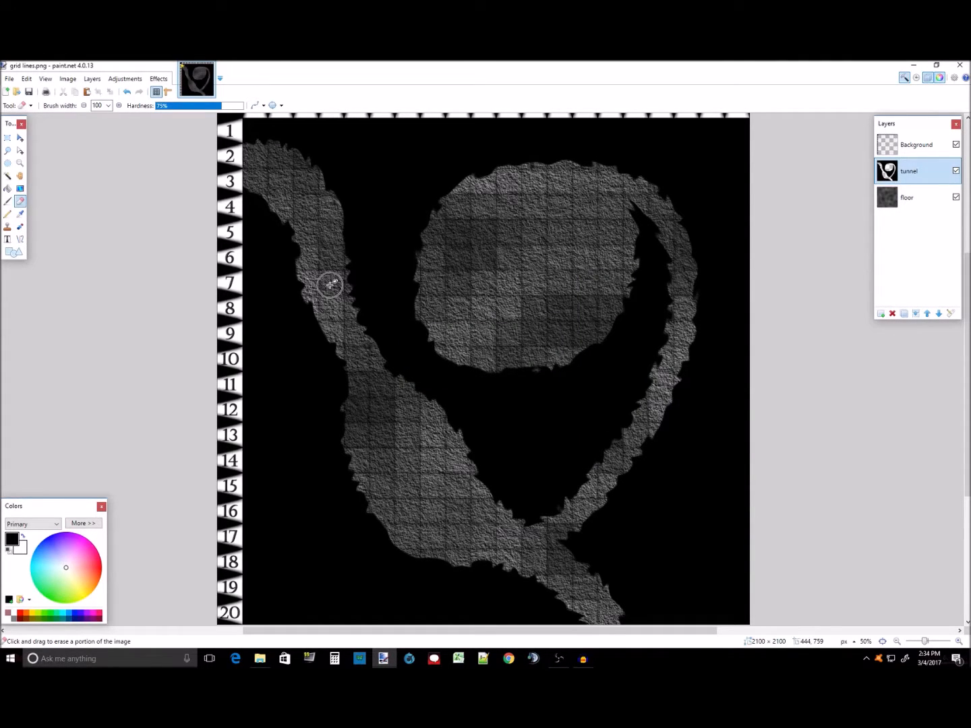
Step: Select the black areas with the Magic Wand and erase the stray specks along the round chamber's lower edge
click(8, 176)
click(308, 380)
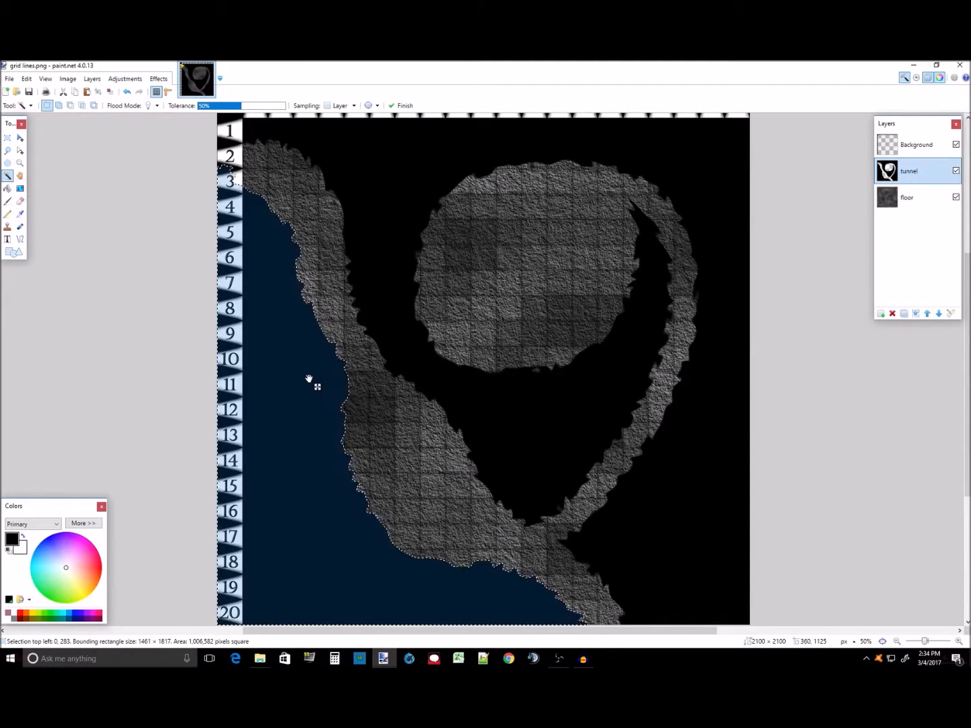
ctrl+click(543, 423)
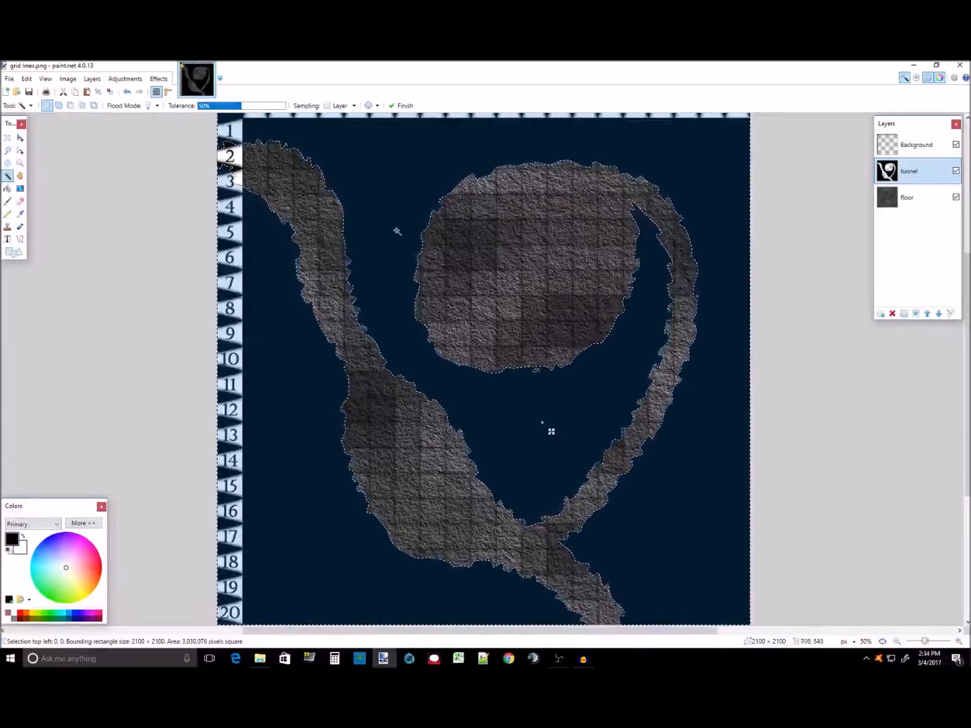
click(20, 200)
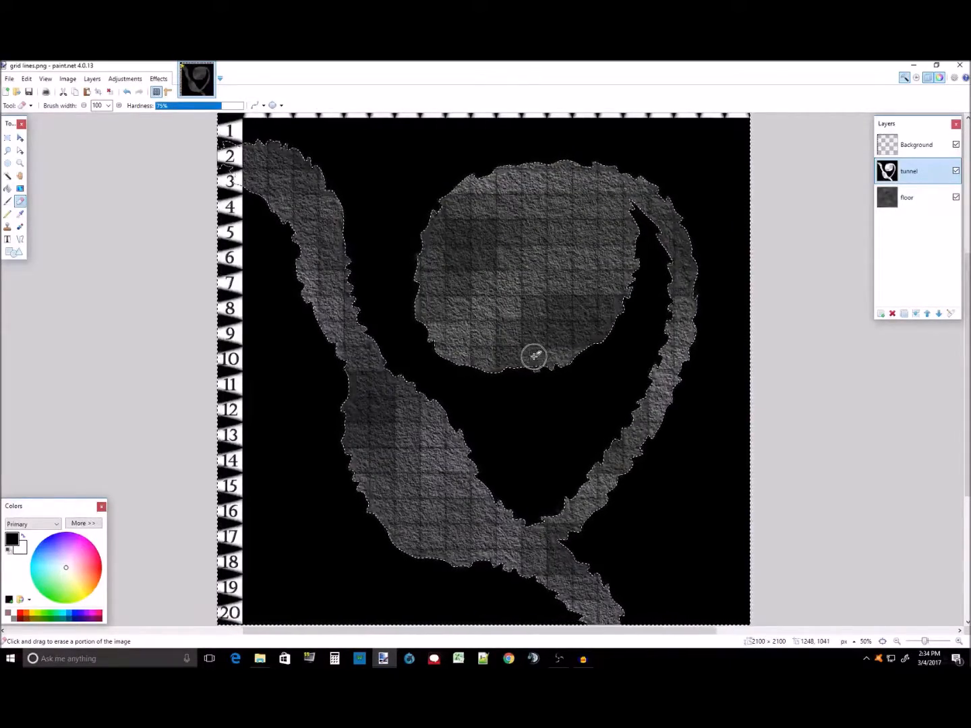
key(ctrl+a)
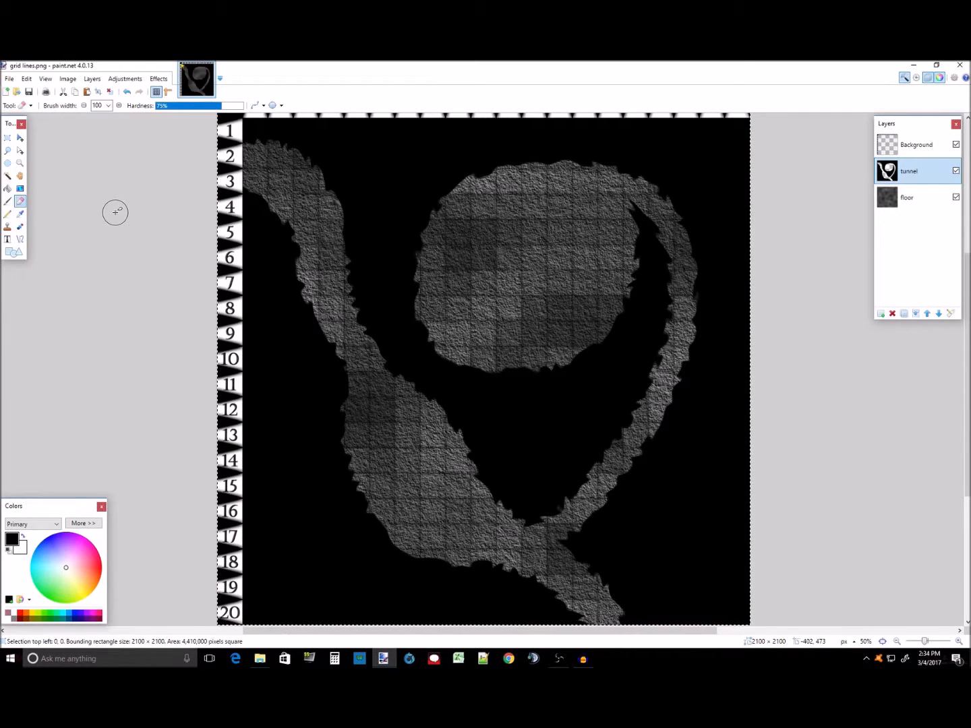
Step: Select both black wall areas with the Magic Wand and invert the selection to cover the tunnel and chamber openings
click(8, 177)
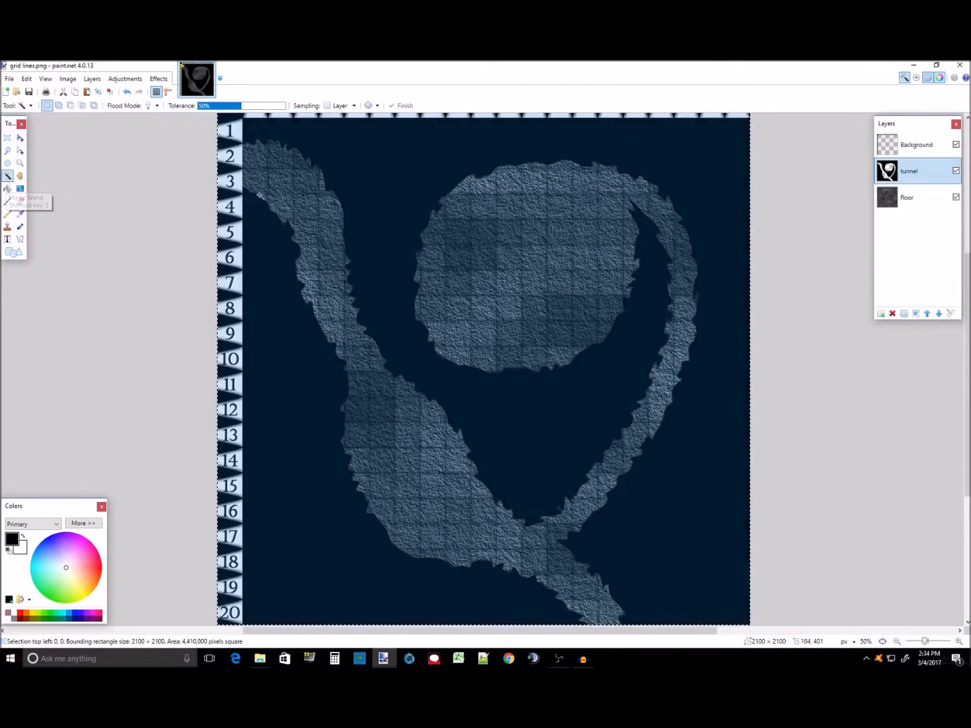
click(297, 204)
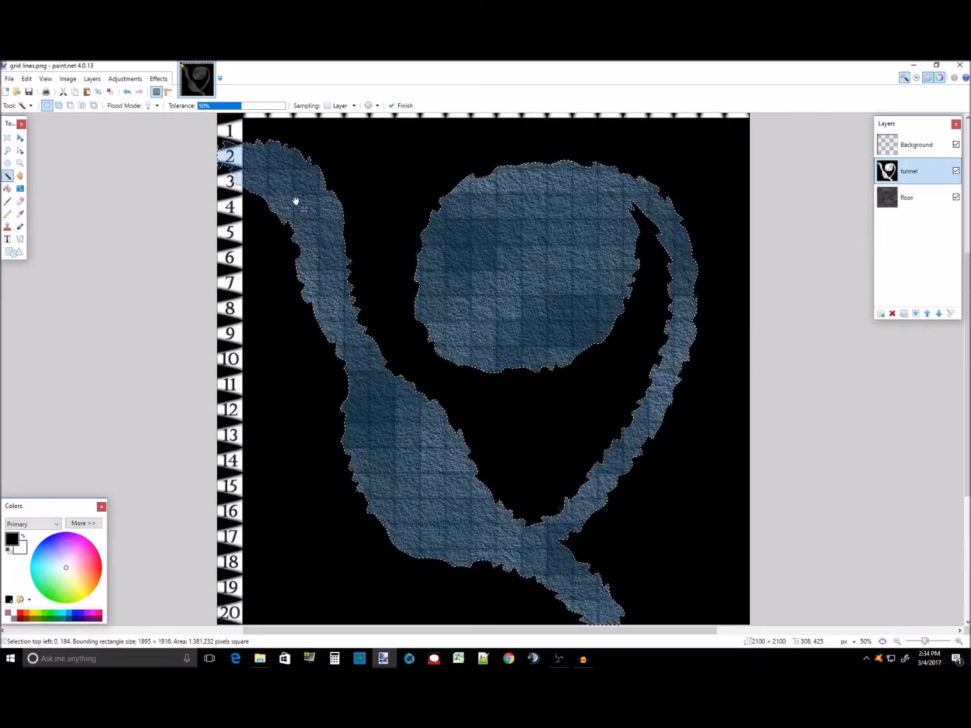
click(322, 388)
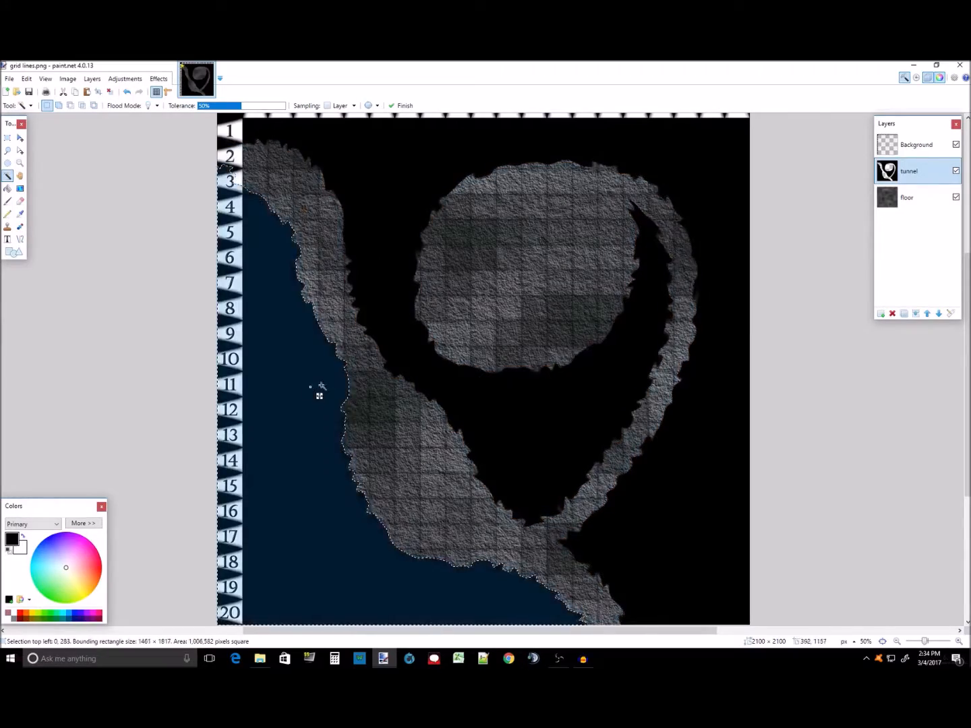
ctrl+click(396, 262)
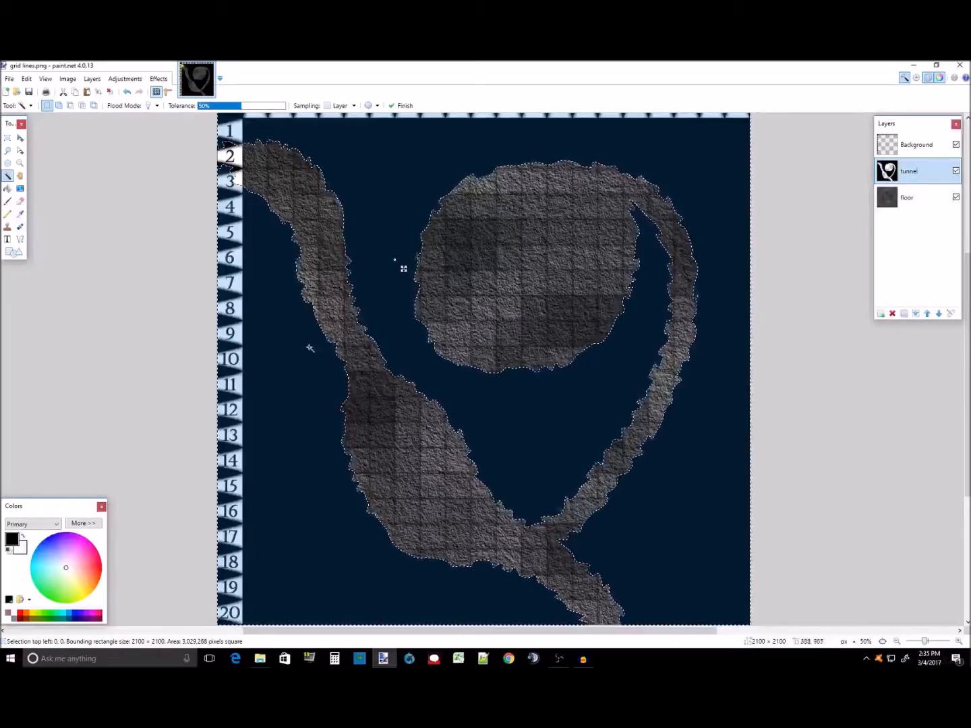
key(ctrl+i)
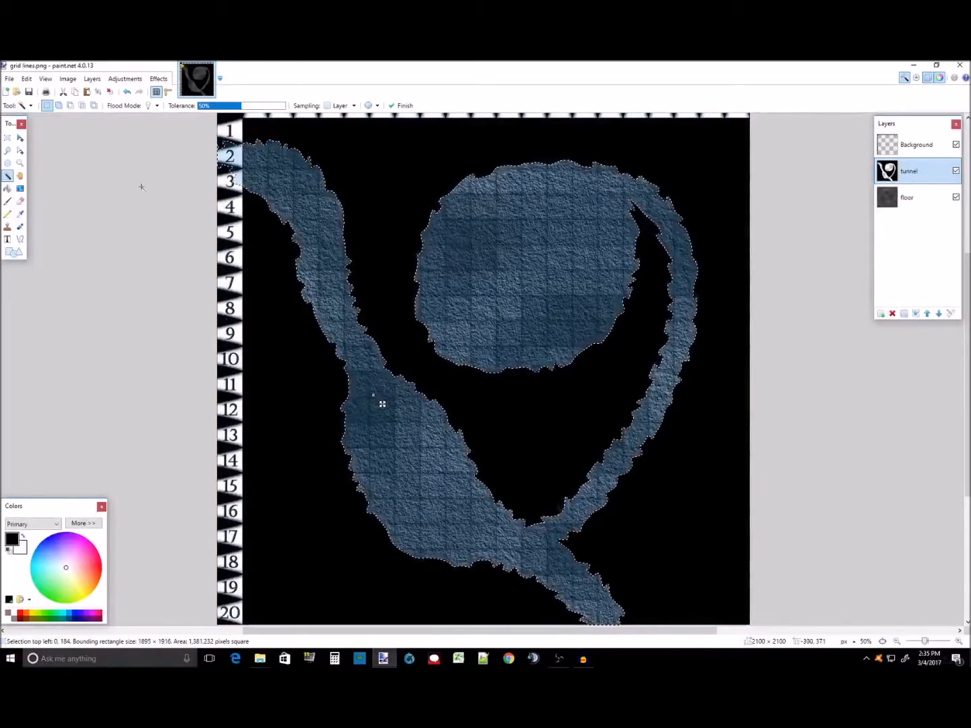
Step: Outline the selected tunnel shape in white with width 2, strength 1.00 and anti-aliasing
click(159, 78)
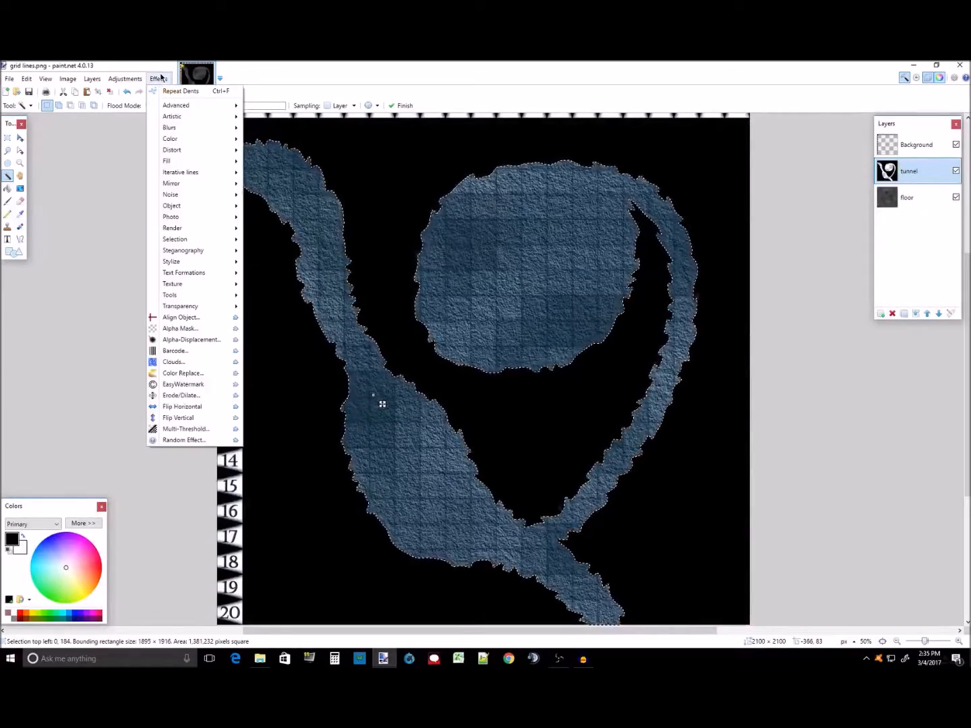
mouse_move(202, 241)
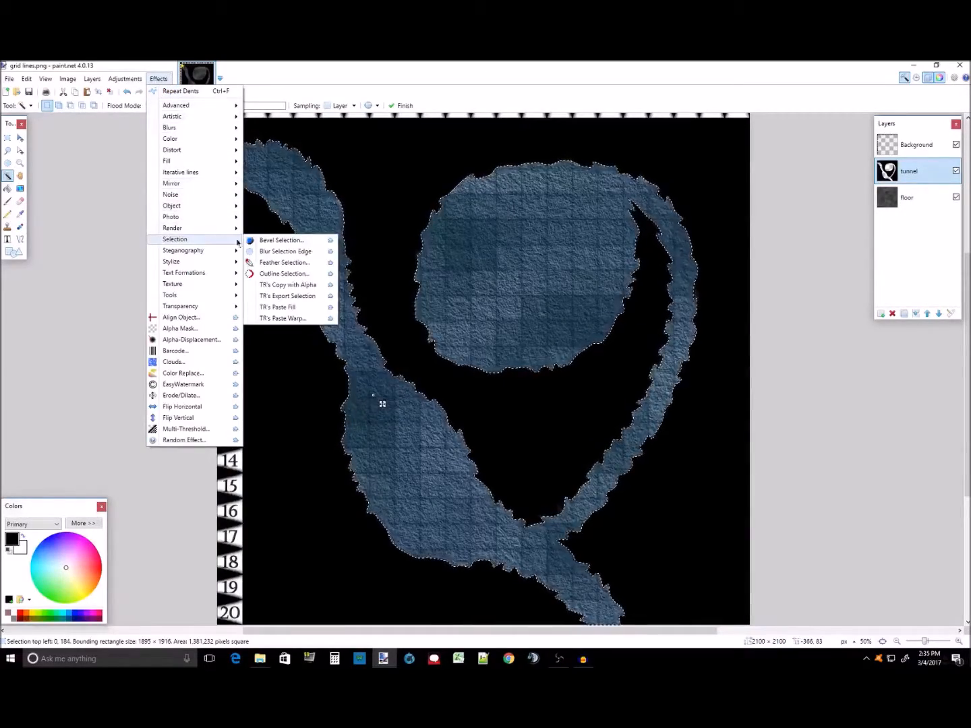
click(307, 274)
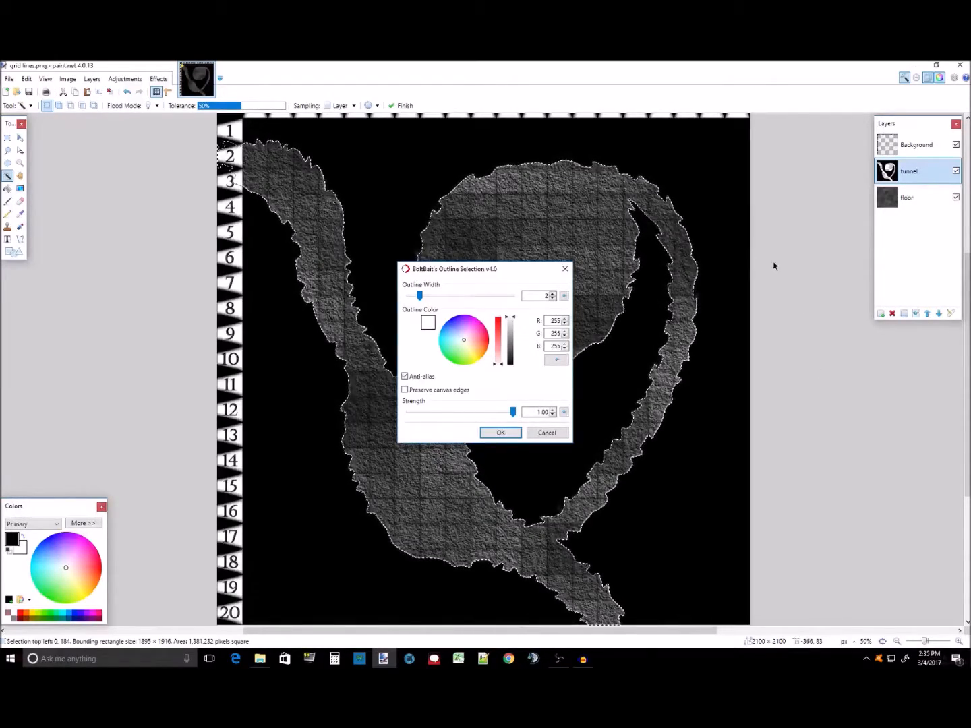
click(503, 434)
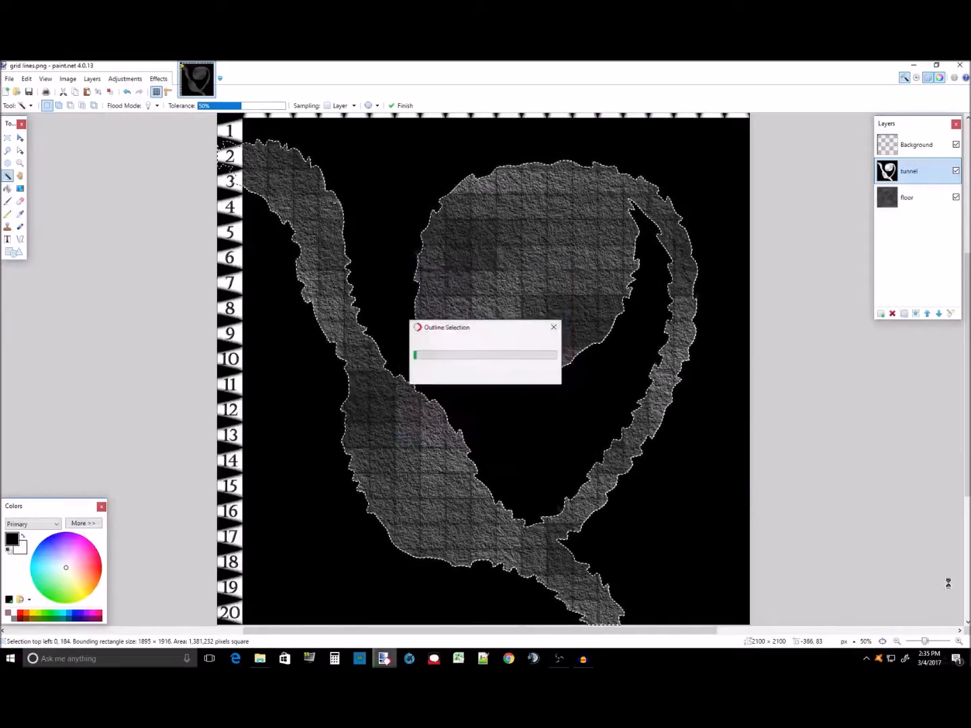
Step: Examine the white outline closely along the tunnel walls and where the tunnel meets the map's bottom edge
click(959, 641)
scroll(681, 453, down, 10)
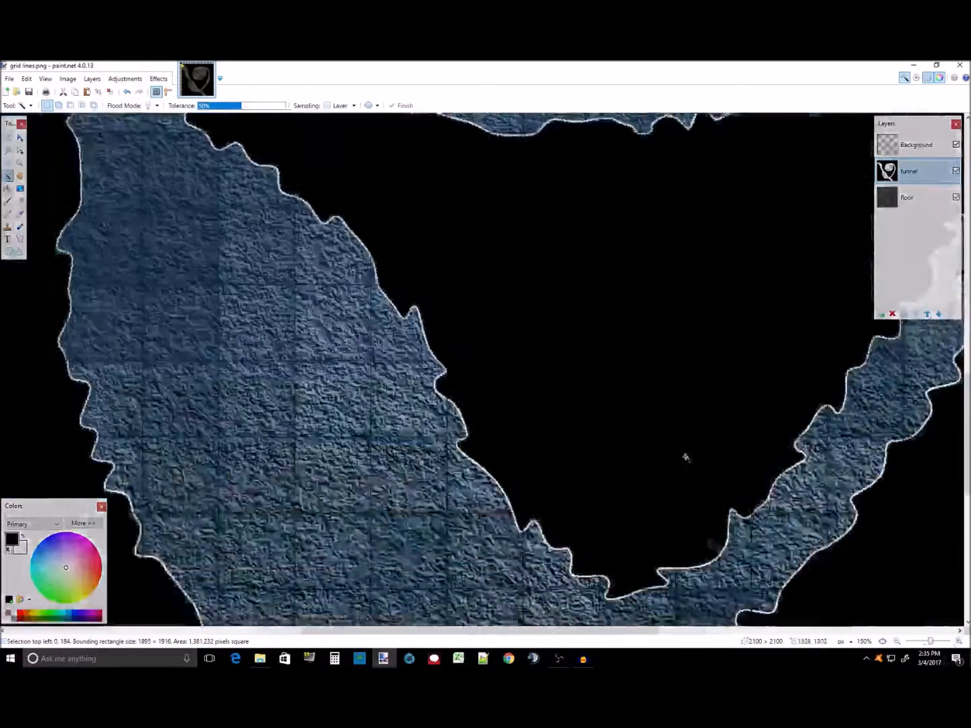
scroll(646, 634, right, 5)
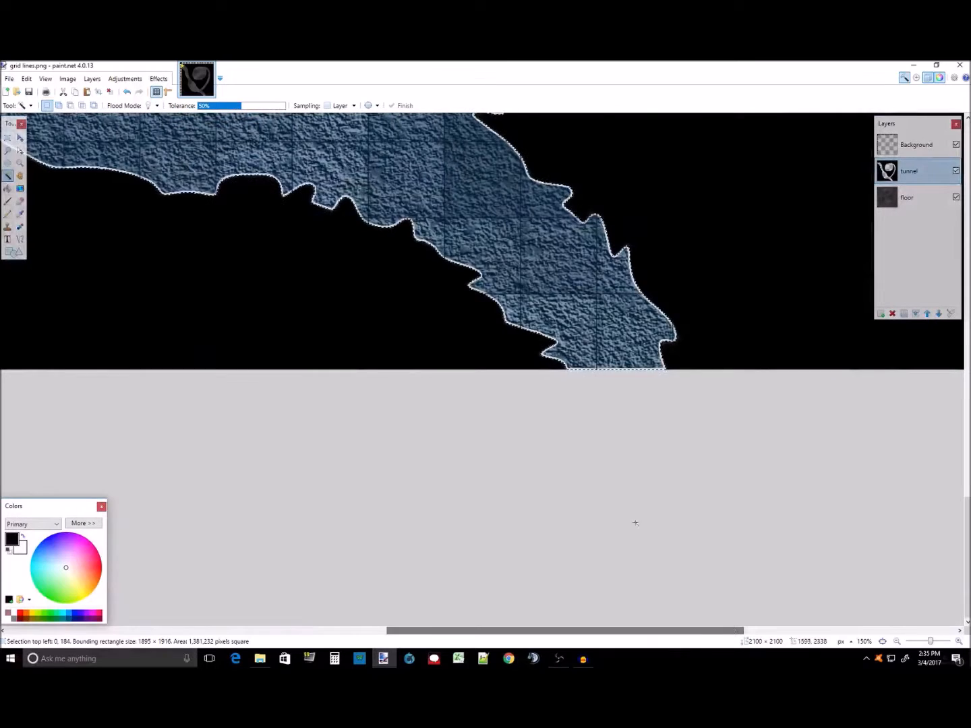
click(21, 201)
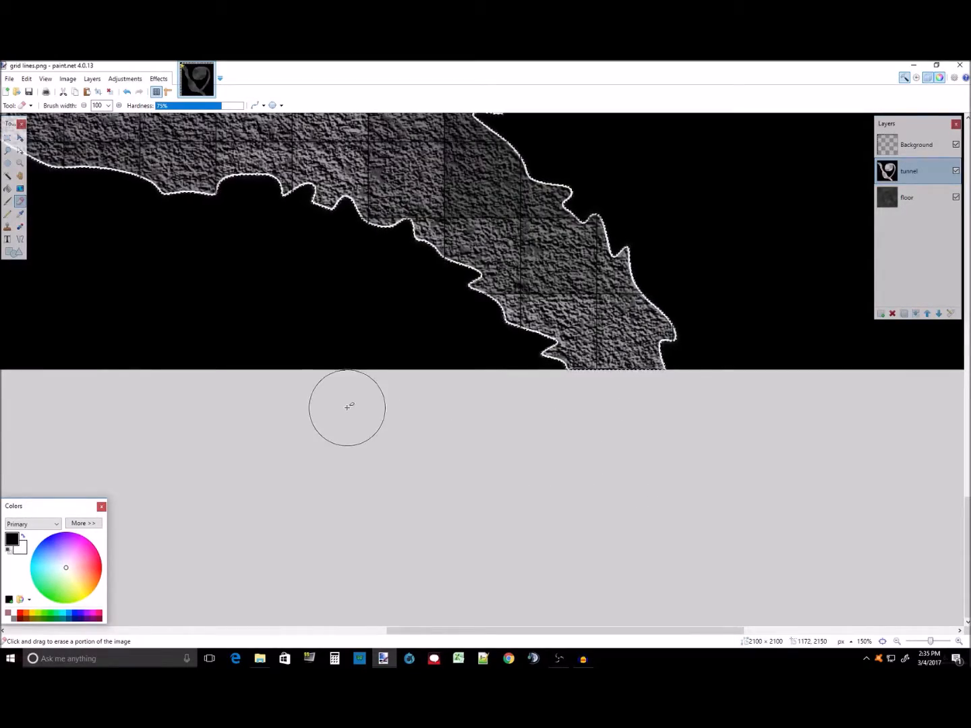
scroll(348, 406, up, 10)
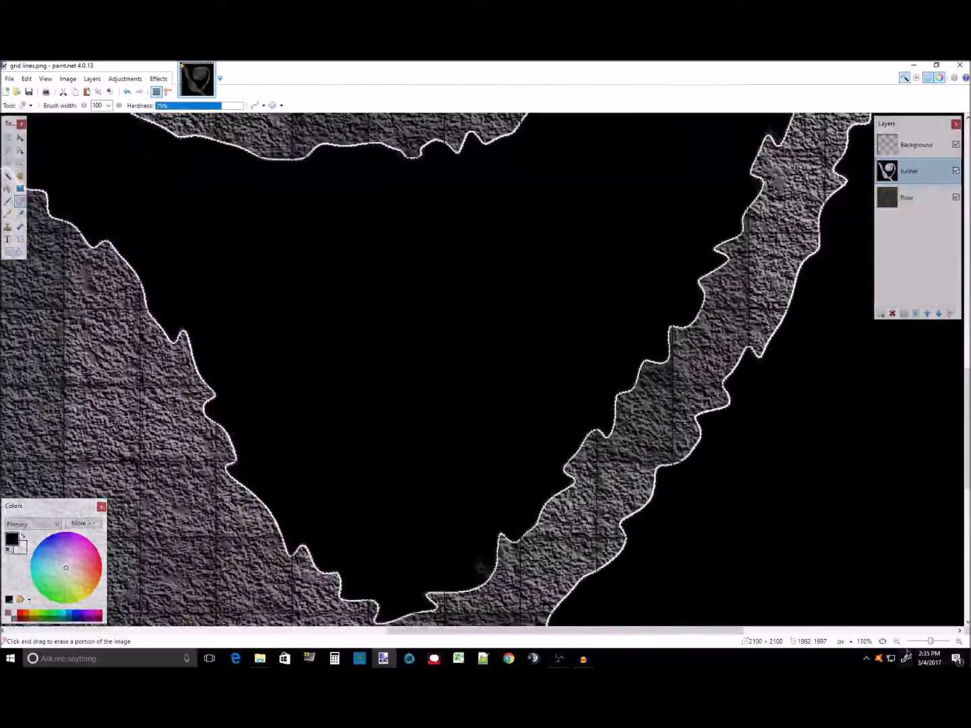
click(896, 641)
click(897, 641)
click(895, 642)
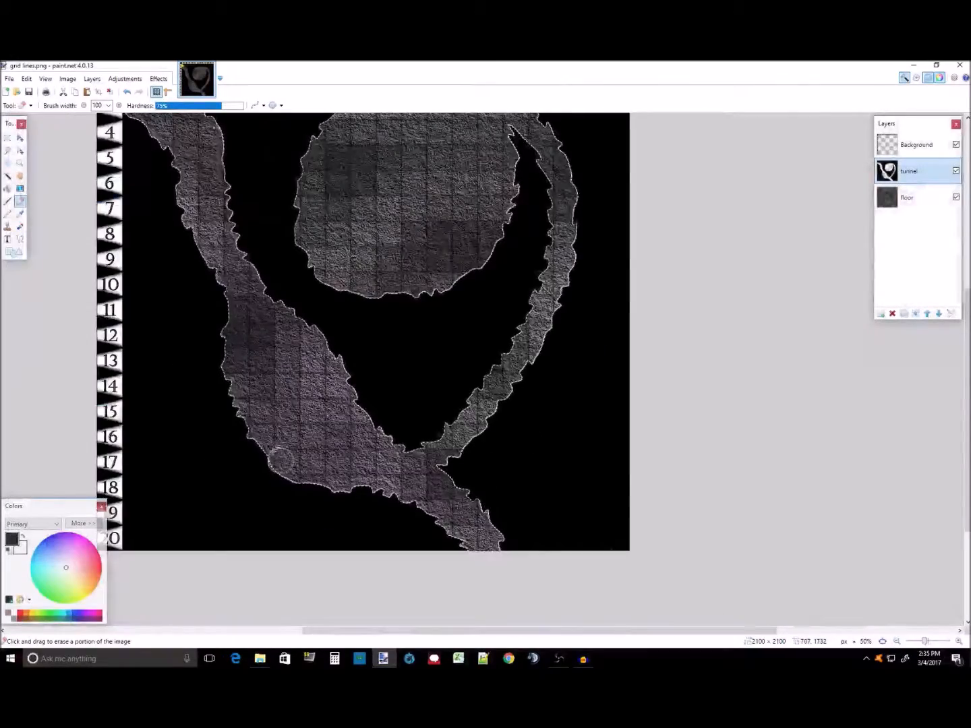
scroll(288, 392, up, 4)
scroll(289, 392, down, 3)
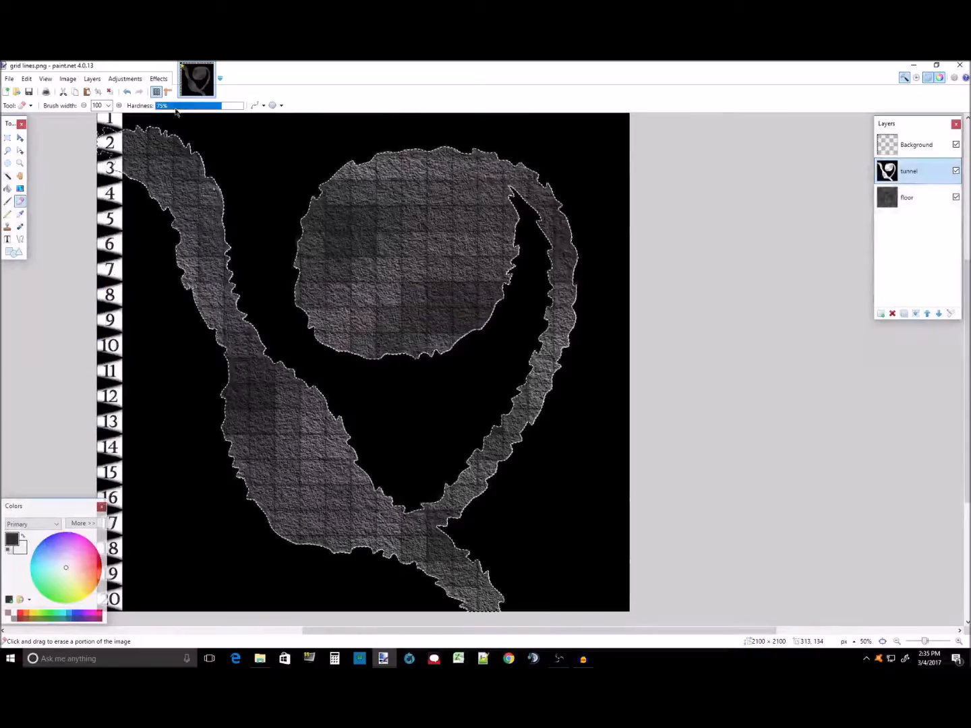
Step: Apply an Outline Object effect to the selected tunnel shape with radius 8, strength 3 and dark grey colour (RGB 63, 63, 63)
click(158, 79)
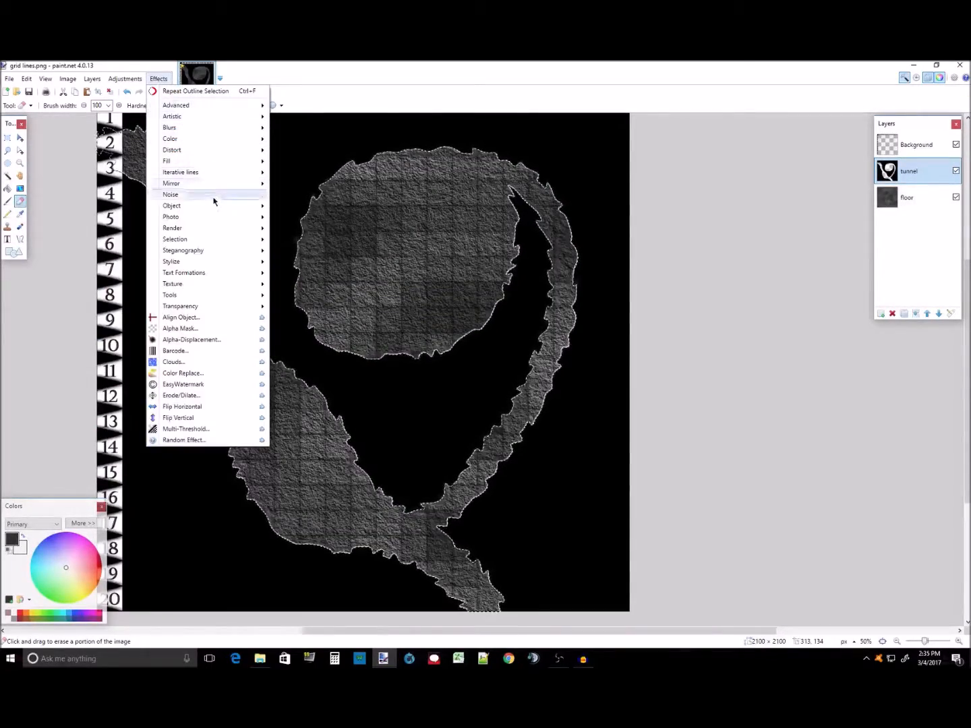
mouse_move(212, 215)
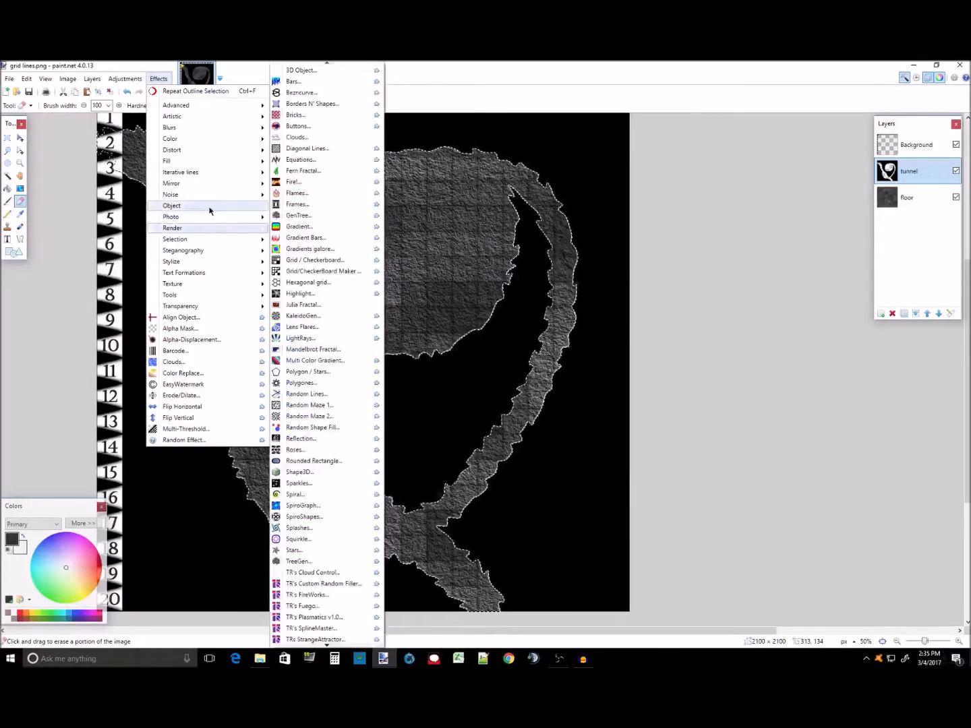
mouse_move(246, 214)
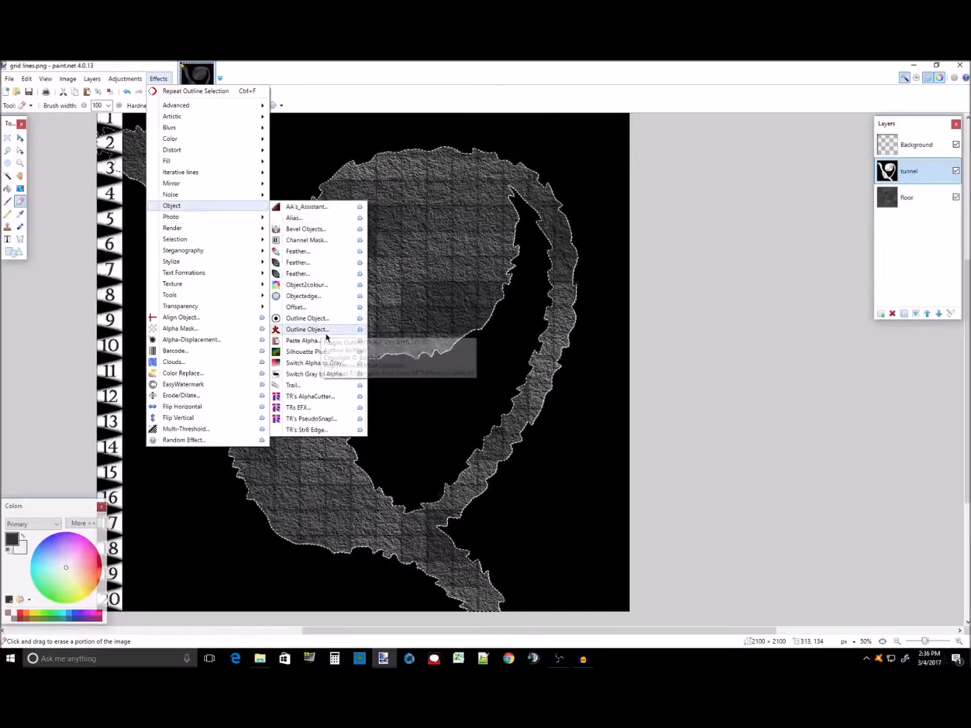
click(329, 321)
drag(504, 287, 603, 352)
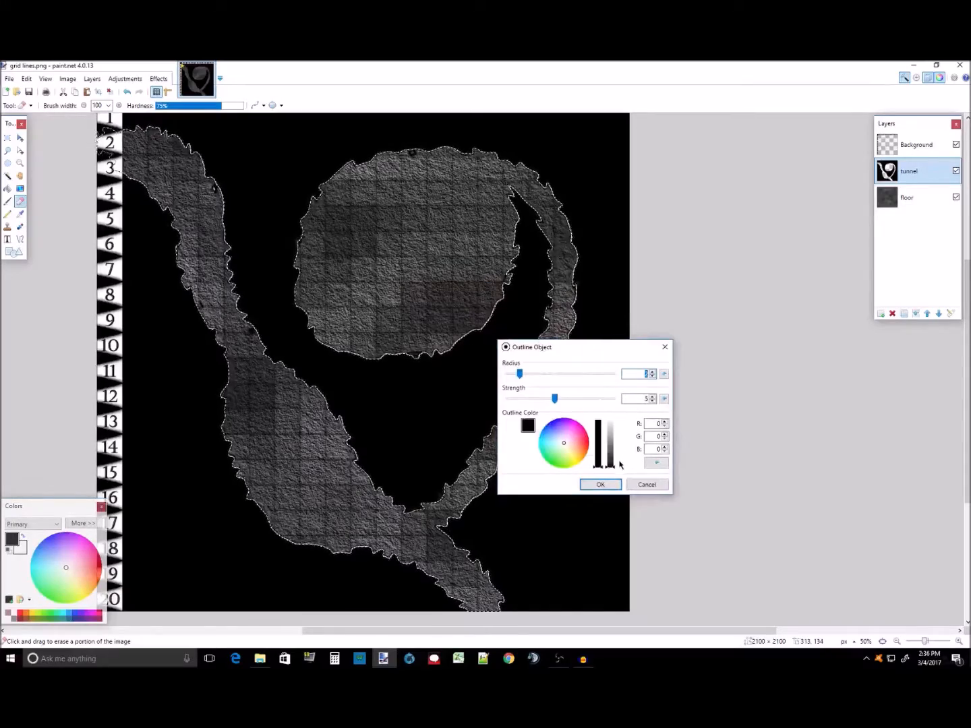
drag(616, 467, 616, 455)
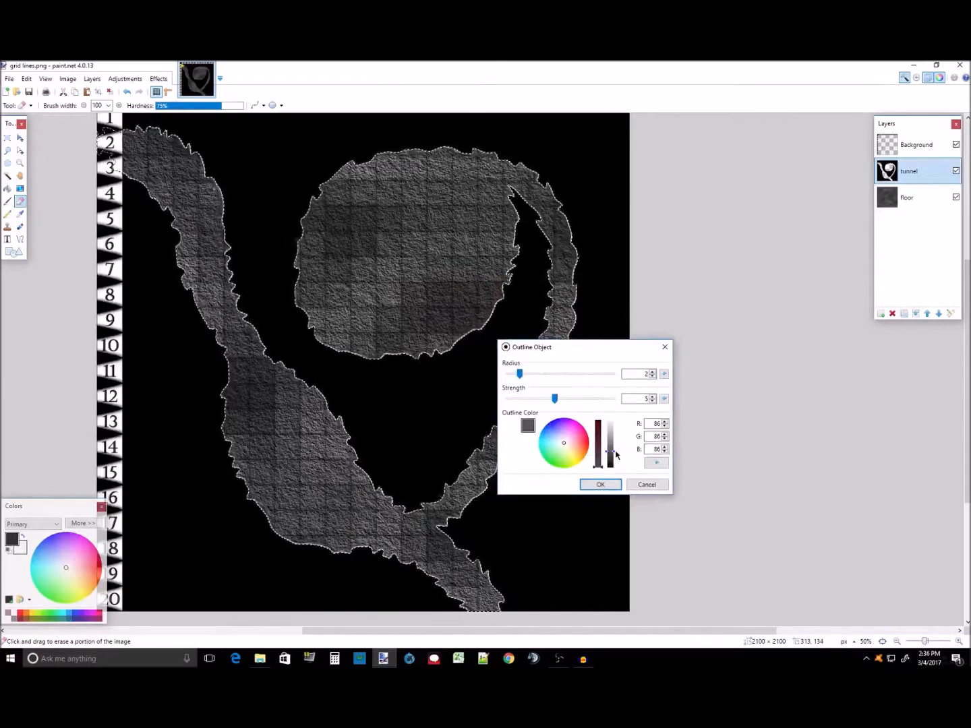
drag(520, 377, 549, 378)
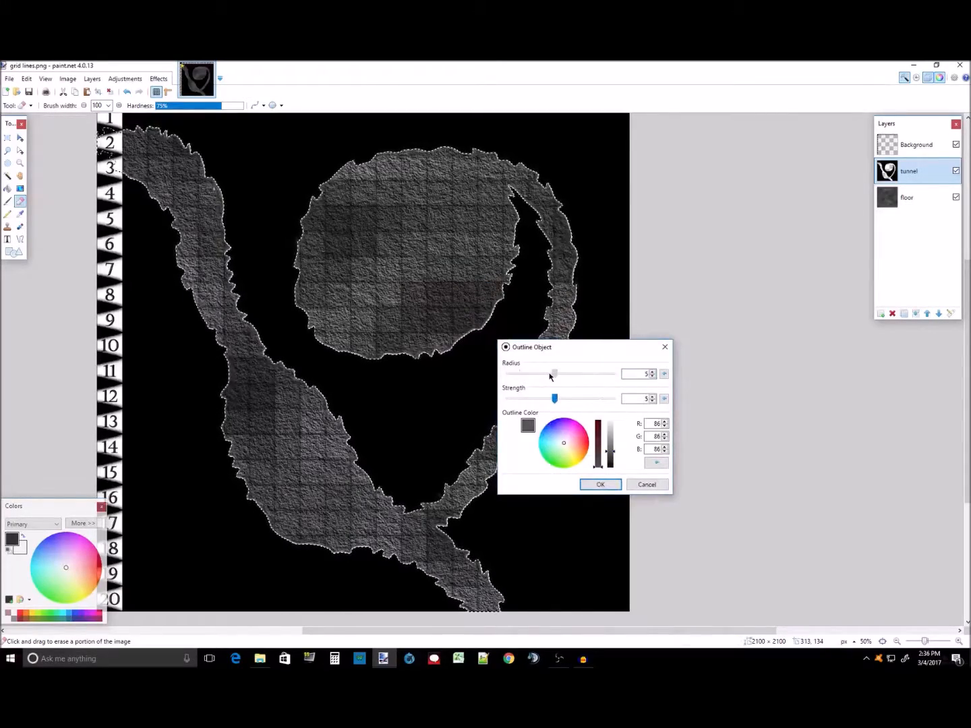
drag(555, 399, 613, 399)
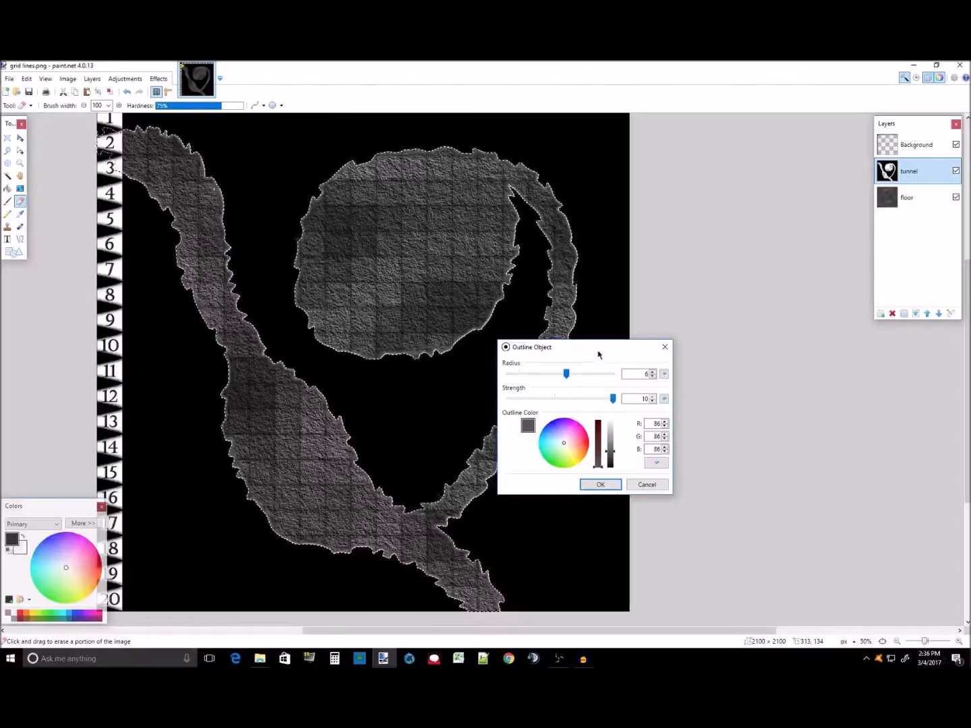
drag(613, 454, 614, 459)
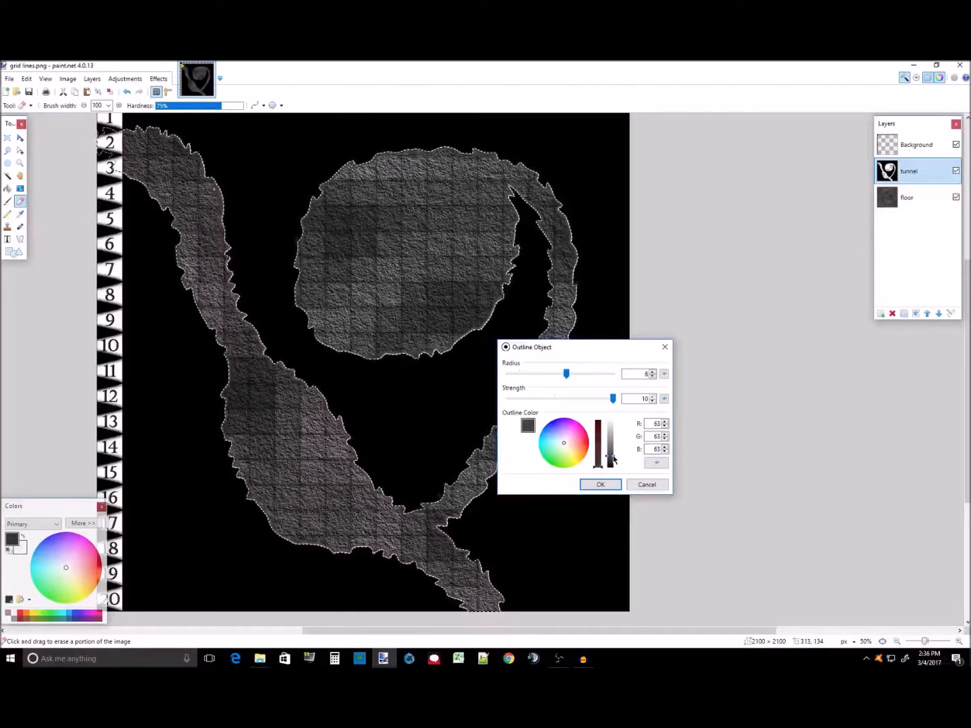
drag(612, 403, 586, 378)
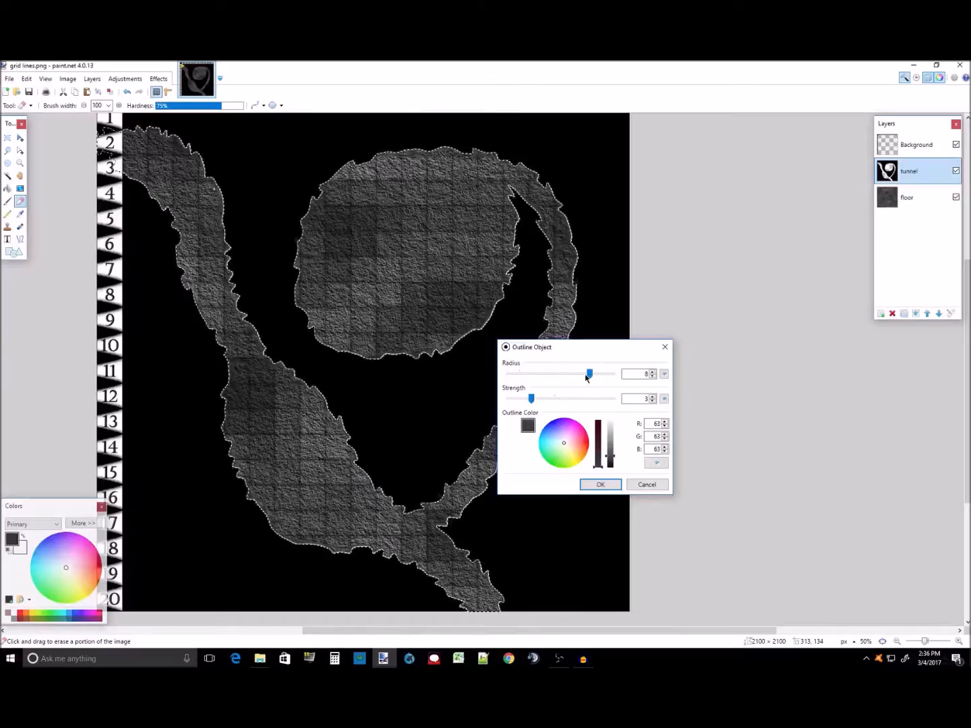
click(600, 485)
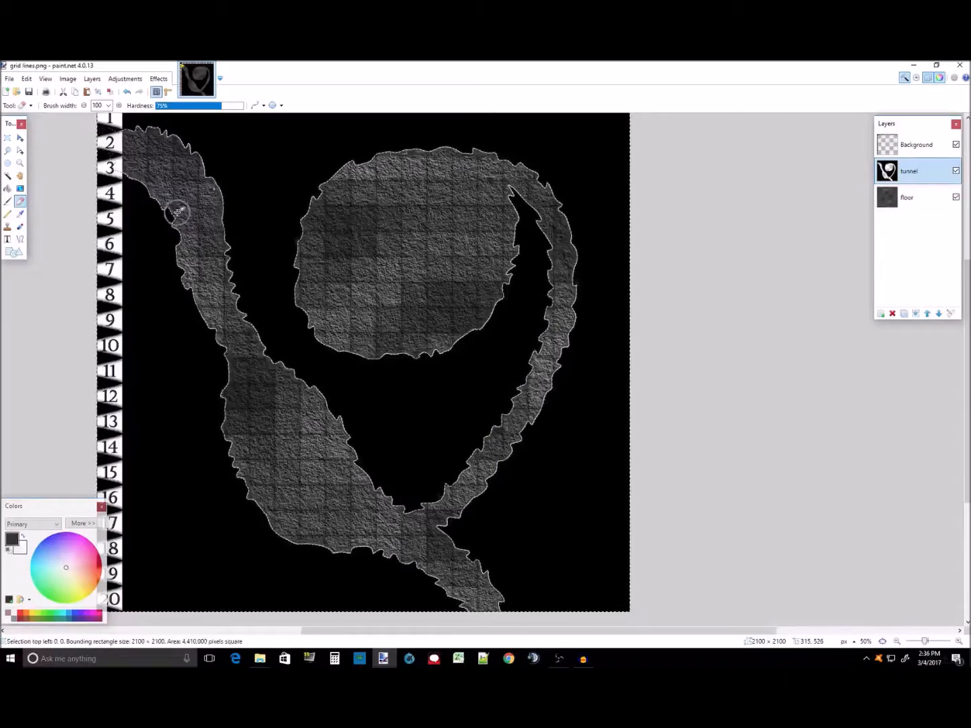
Step: Examine the outline closely along the round chamber's western wall, including the black area beside it
click(20, 163)
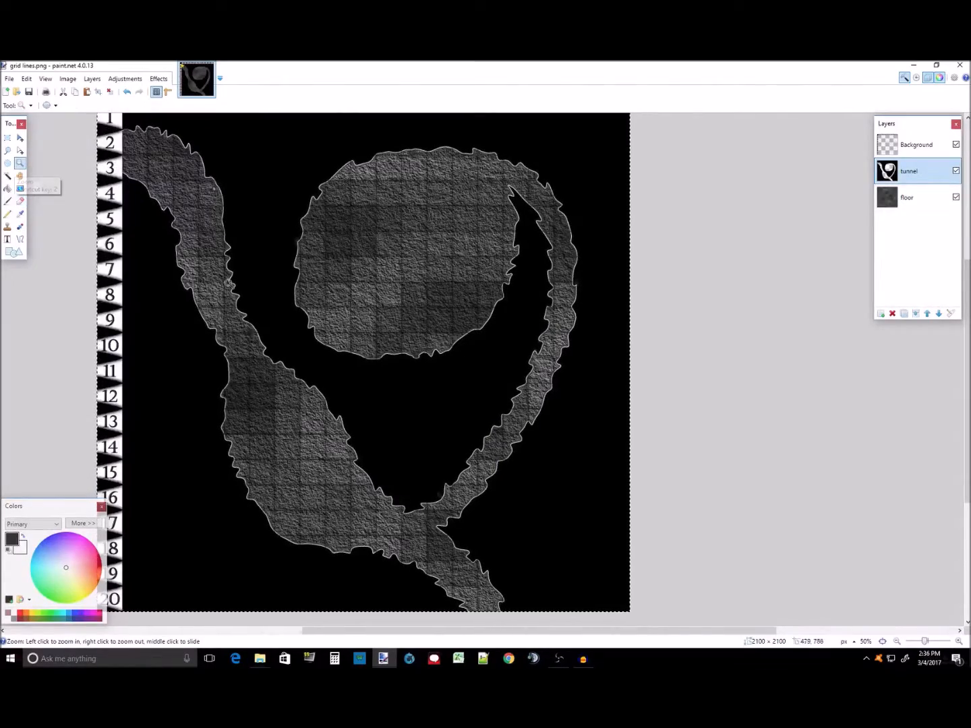
click(293, 248)
click(296, 246)
click(313, 243)
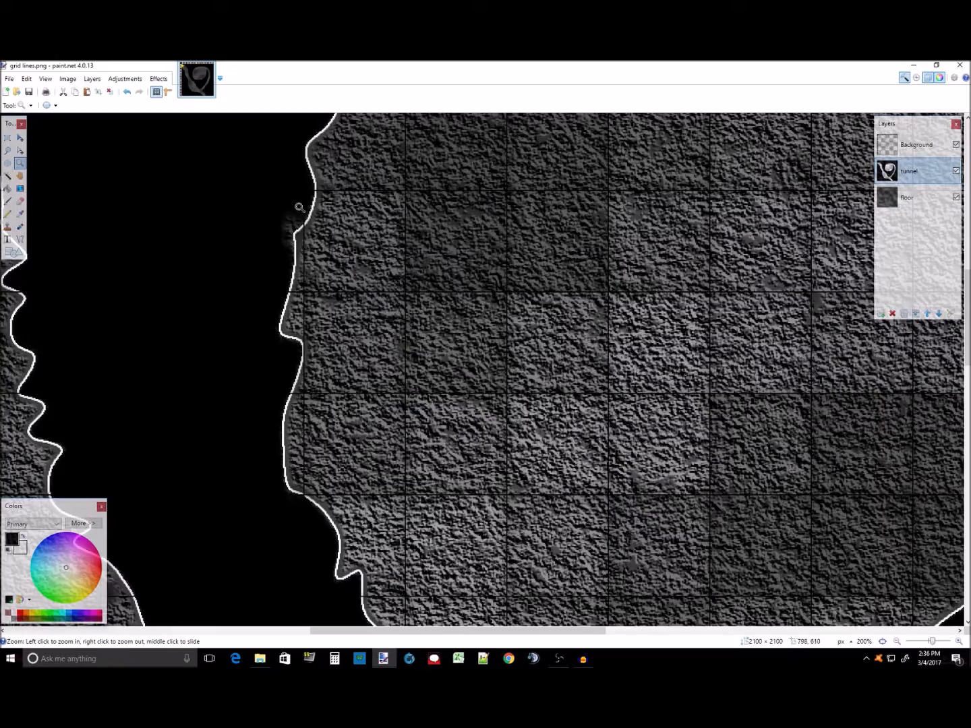
right_click(386, 277)
right_click(386, 276)
right_click(385, 270)
right_click(382, 264)
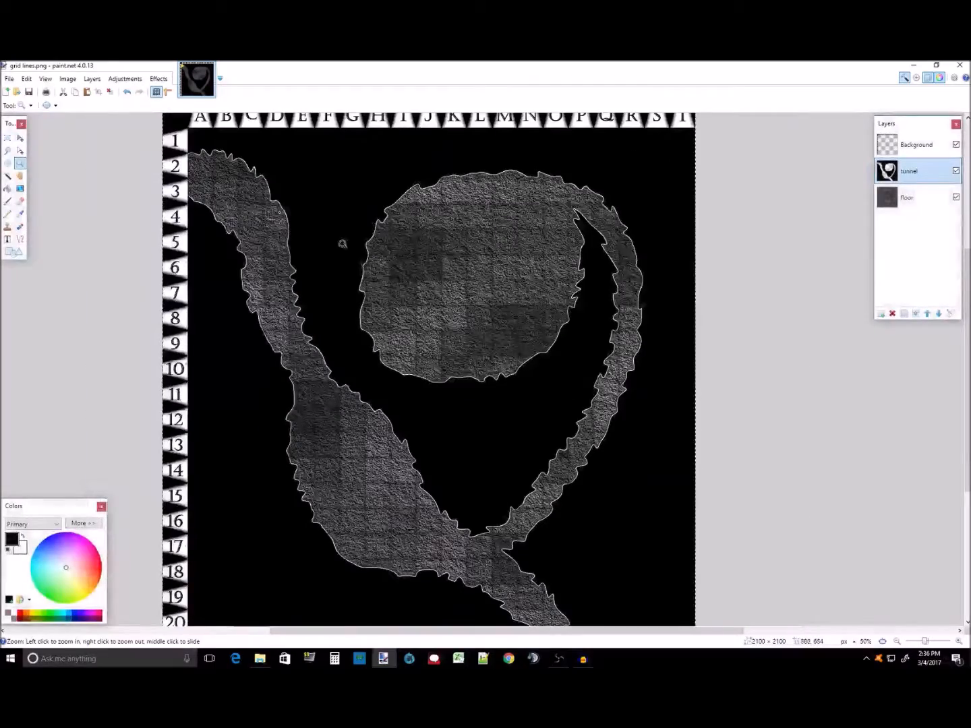
Step: Restore the tunnel selection and fill everything outside it on the tunnel layer with solid black
key(ctrl+z)
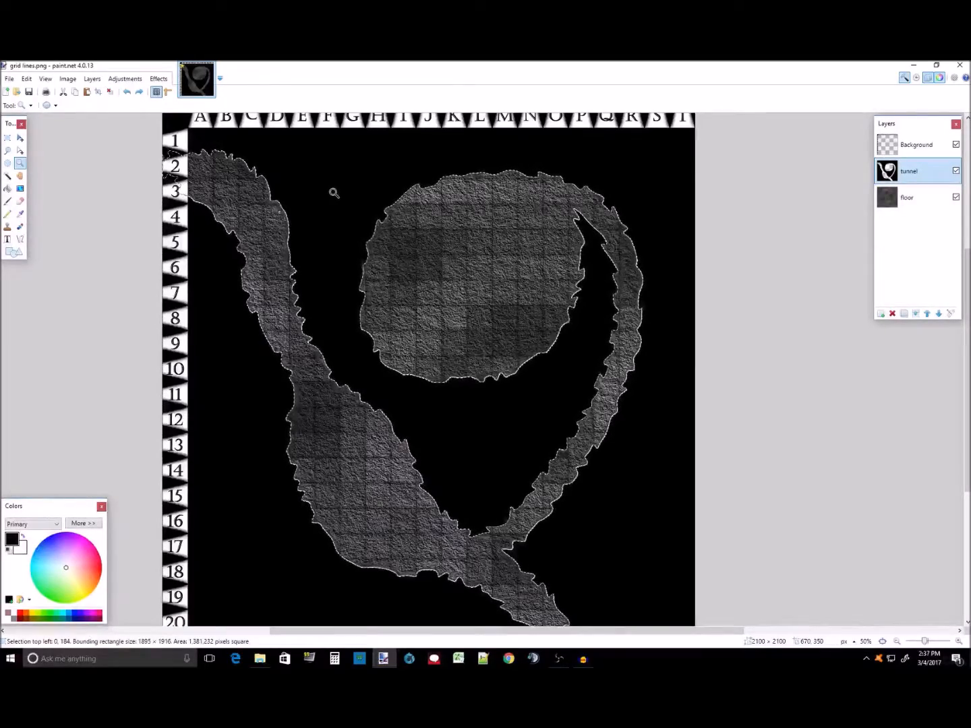
key(ctrl+a)
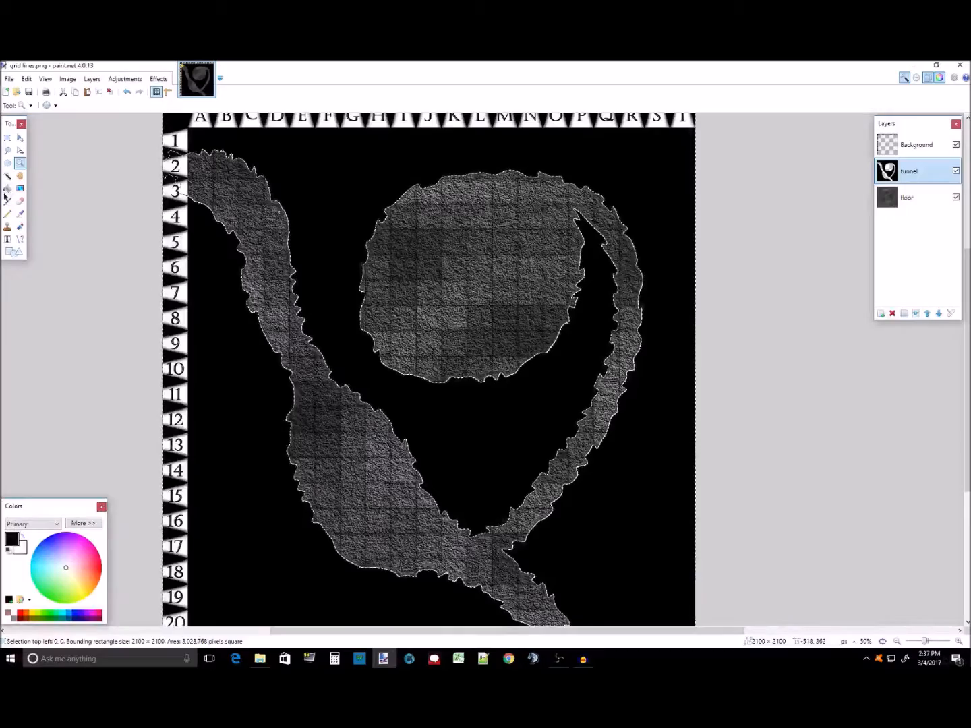
click(9, 191)
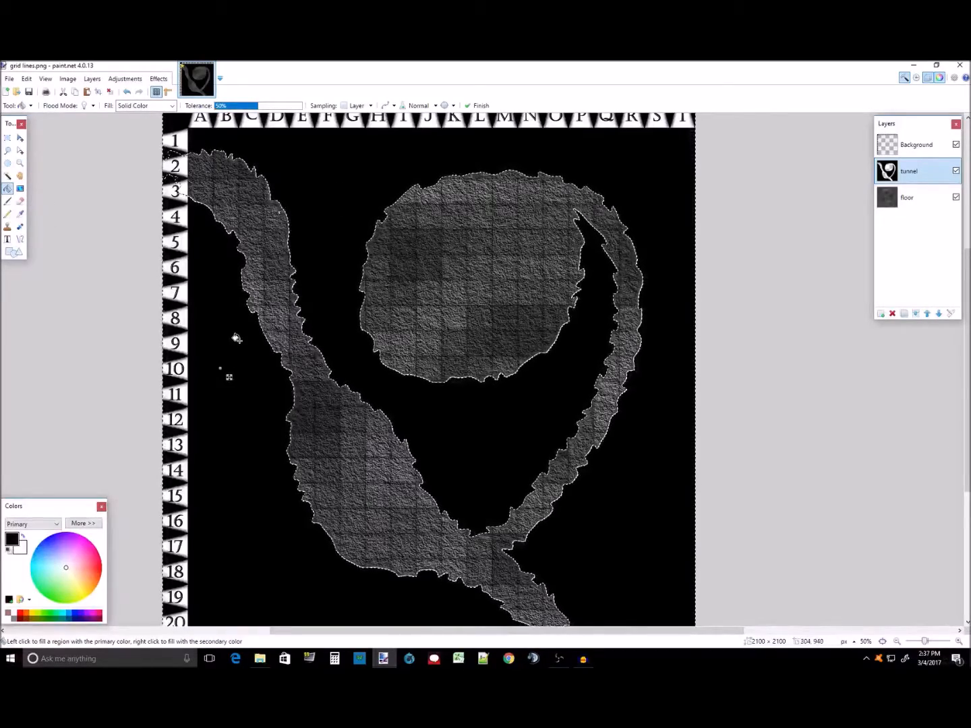
key(Return)
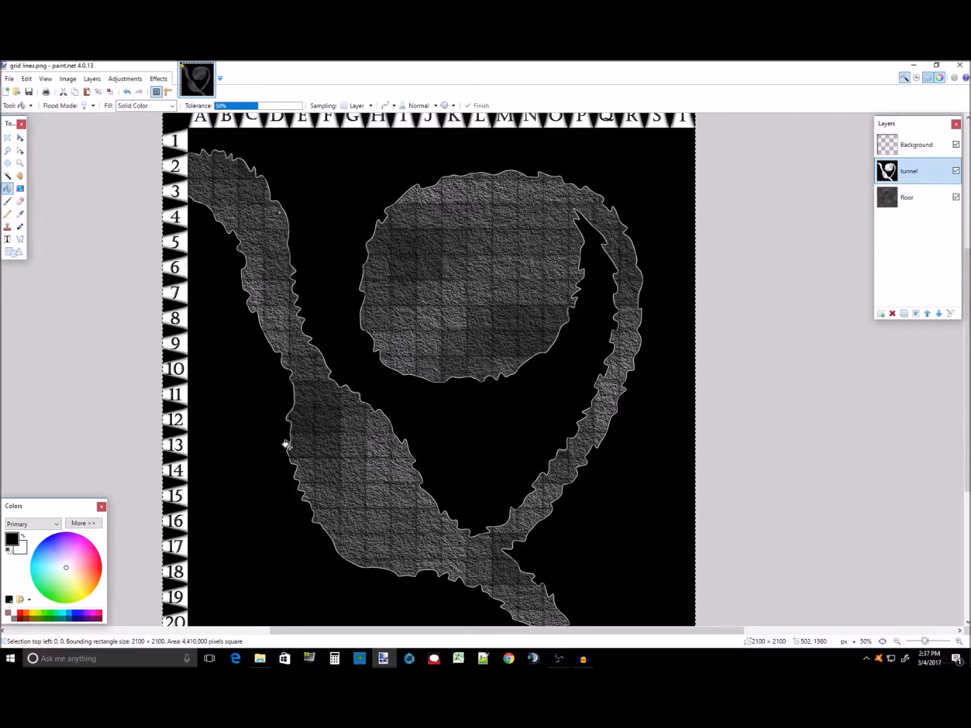
Step: Add a new layer between the tunnel and floor layers and name it pool
click(883, 313)
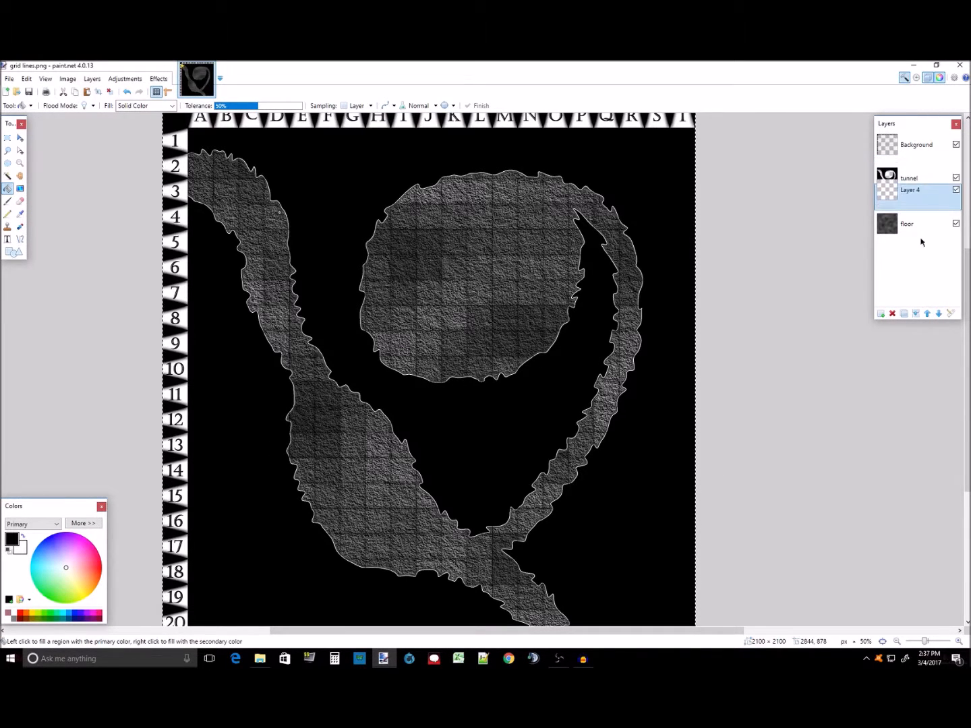
double_click(918, 198)
text(pool)
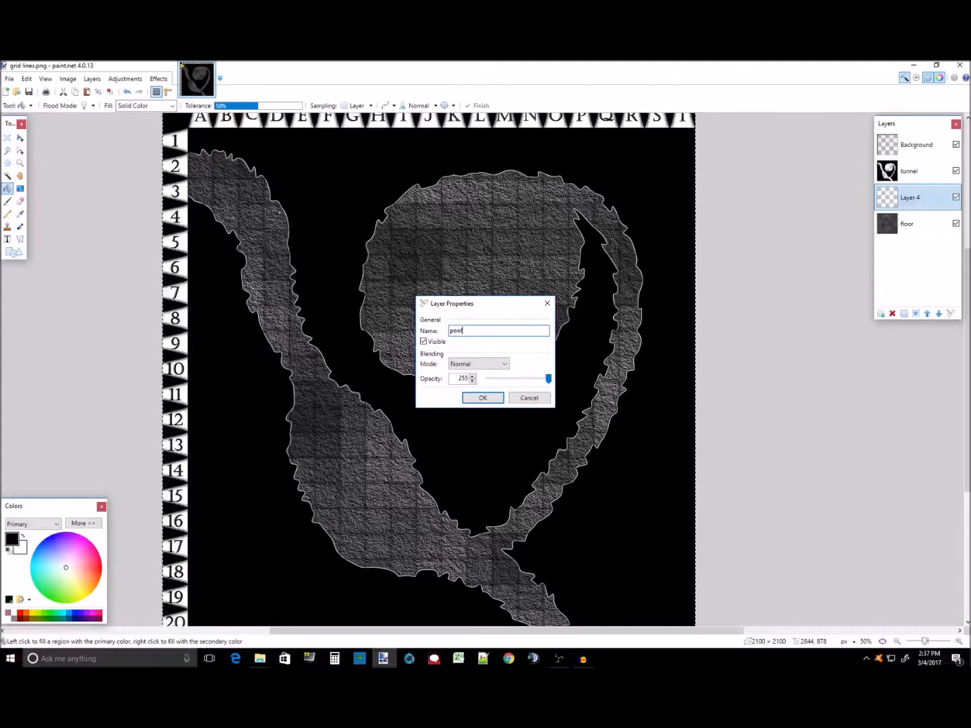
key(Return)
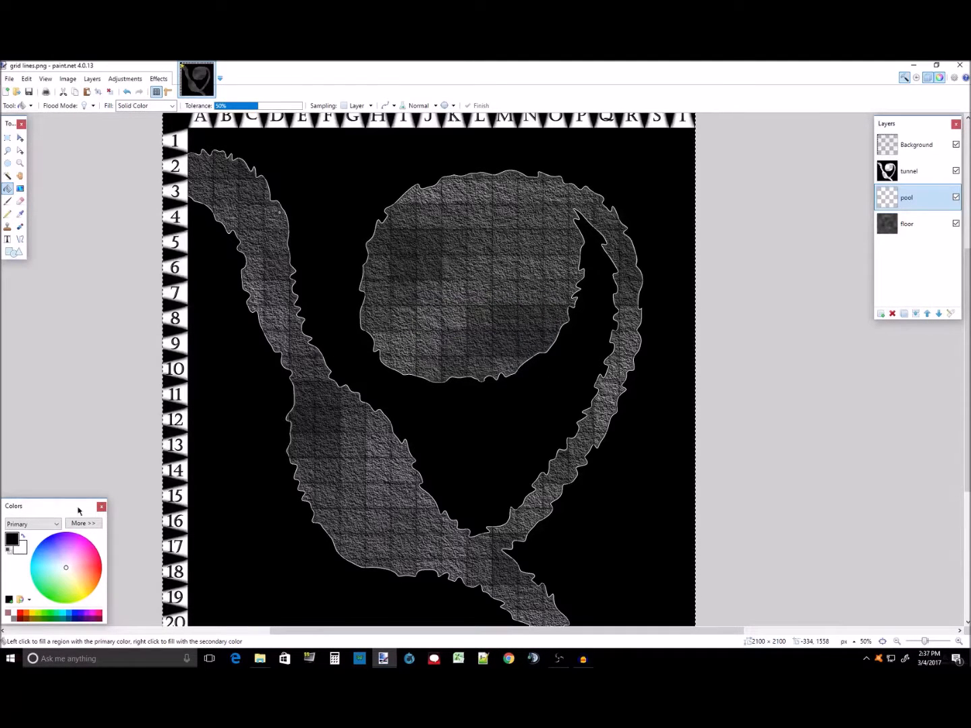
Step: Paint a solid blue pool with a 100-width brush along the wide tunnel's southwestern wall, from about row 13 to row 18
click(8, 201)
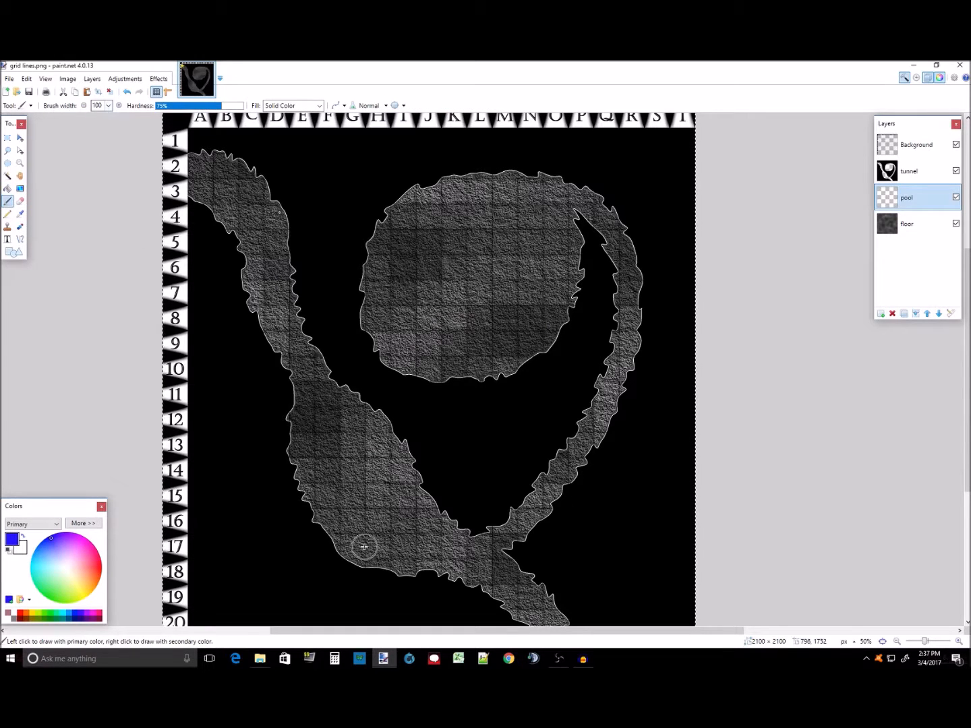
mouse_move(292, 456)
mouse_down()
mouse_move(325, 472)
mouse_move(392, 570)
mouse_move(273, 463)
mouse_move(296, 524)
mouse_up()
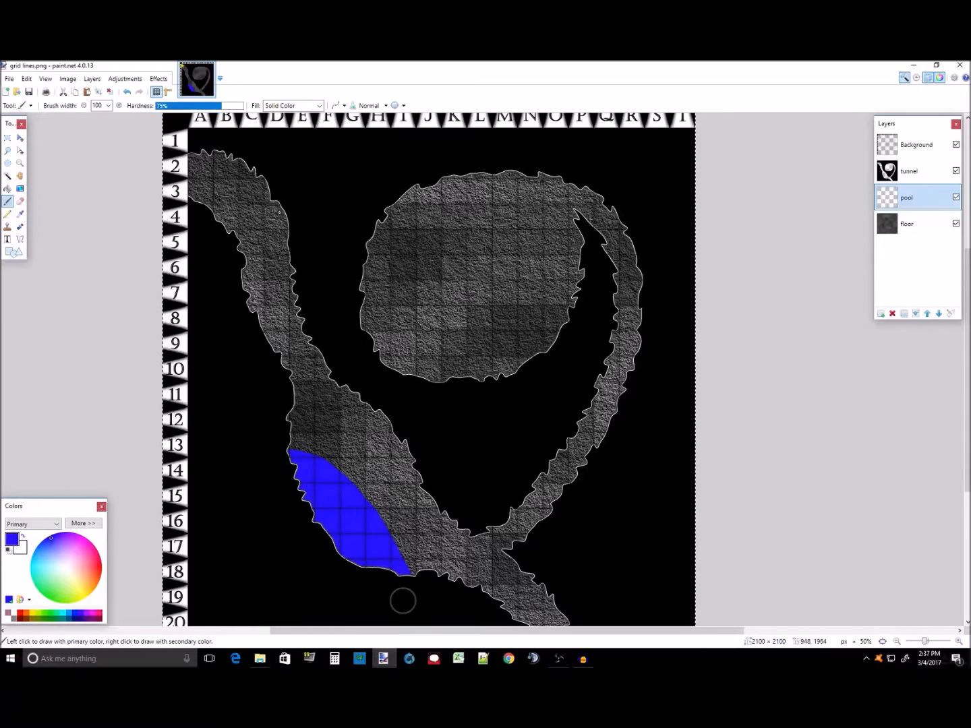
mouse_move(328, 473)
mouse_down()
mouse_move(375, 514)
mouse_move(394, 584)
mouse_up()
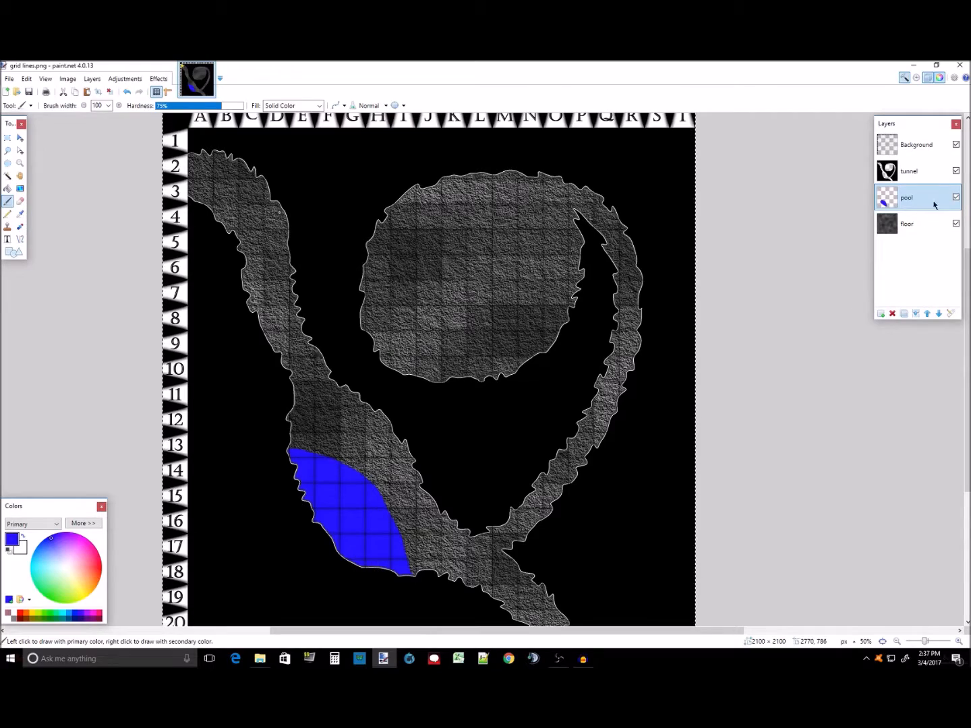
click(956, 172)
click(956, 172)
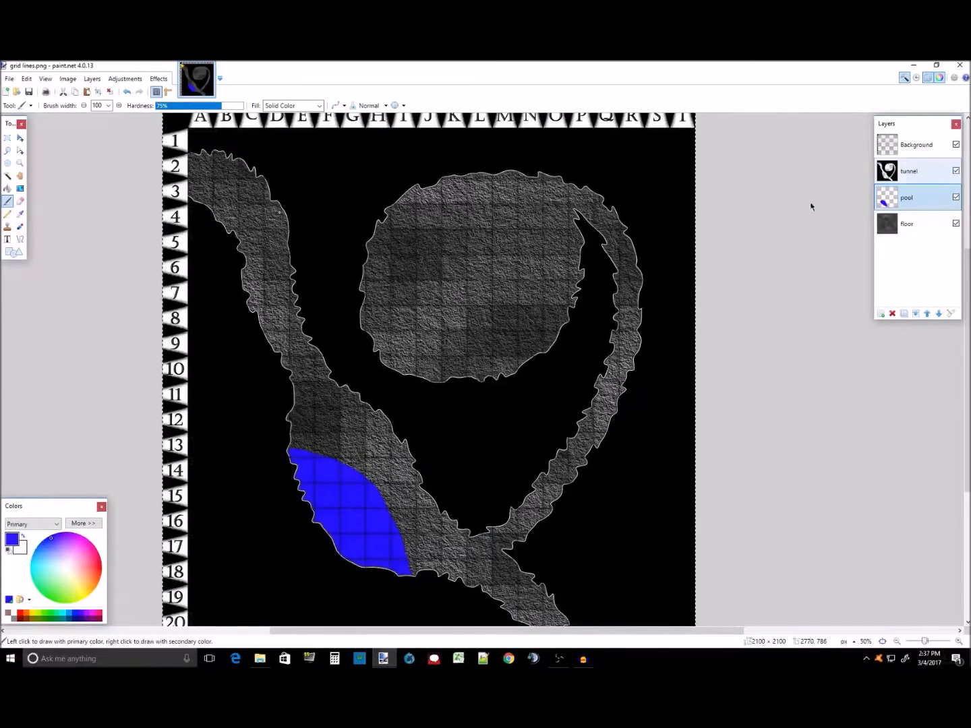
Step: Select the blue pool with the Magic Wand and apply a Gaussian Blur with radius 26
click(9, 175)
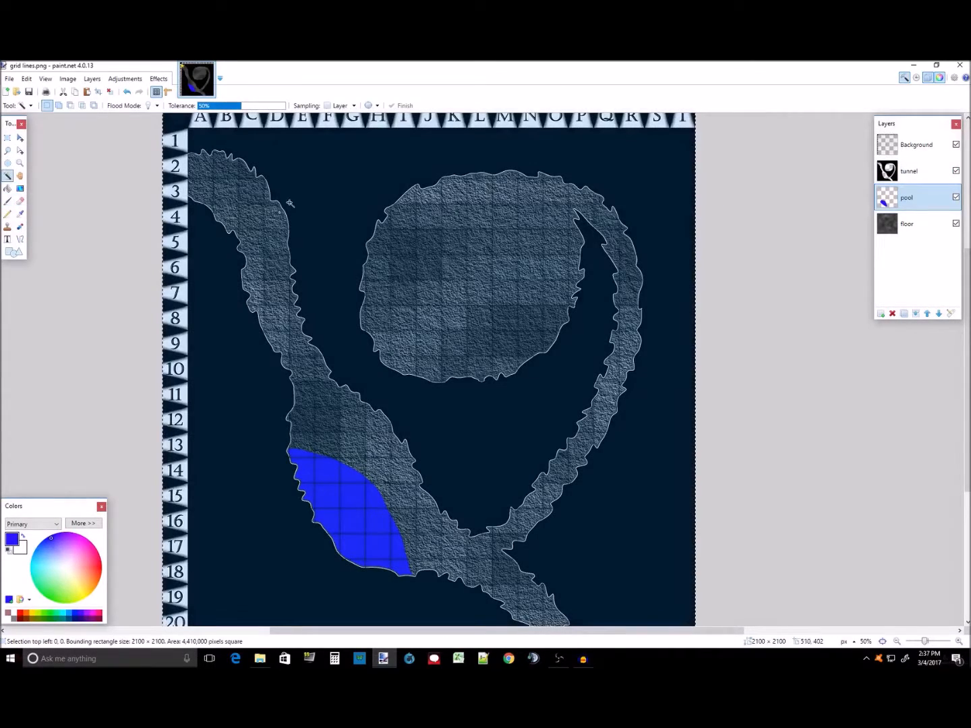
click(361, 489)
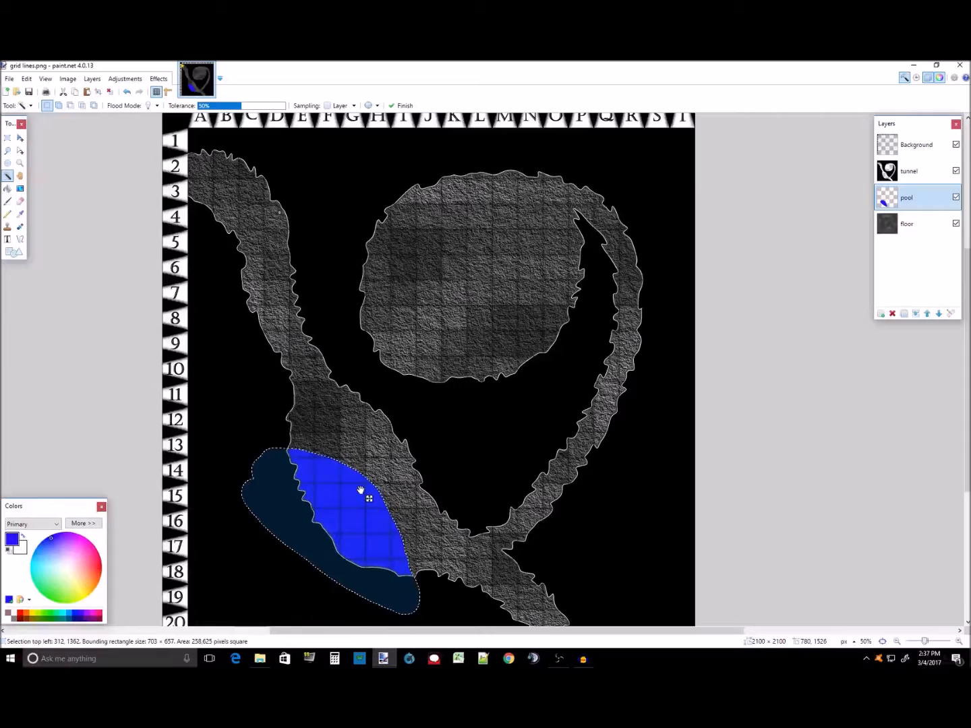
click(164, 80)
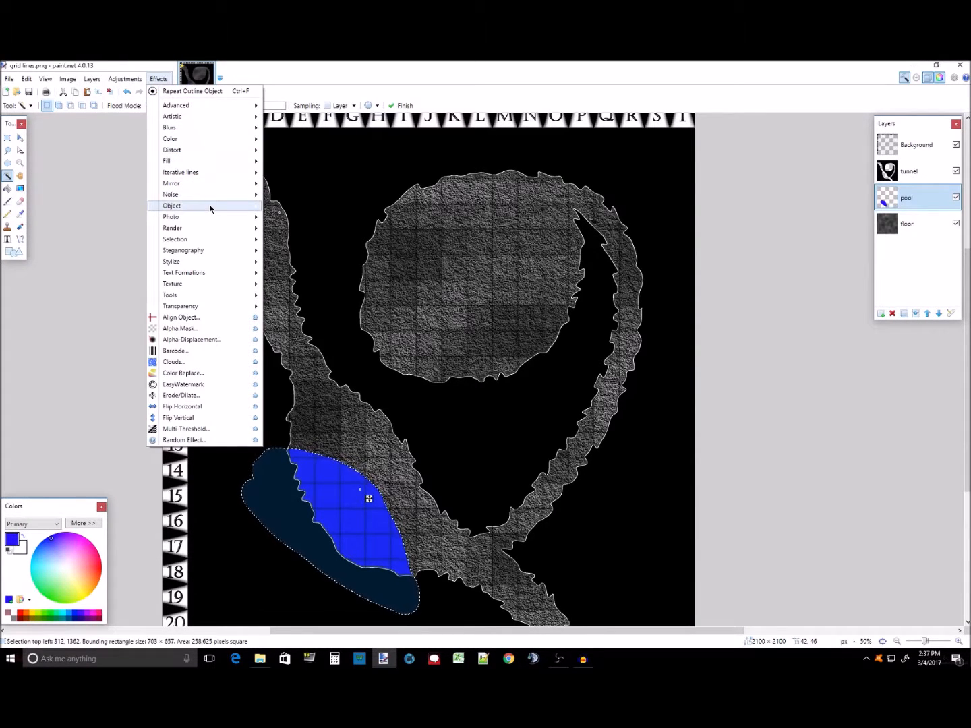
mouse_move(210, 205)
mouse_move(206, 129)
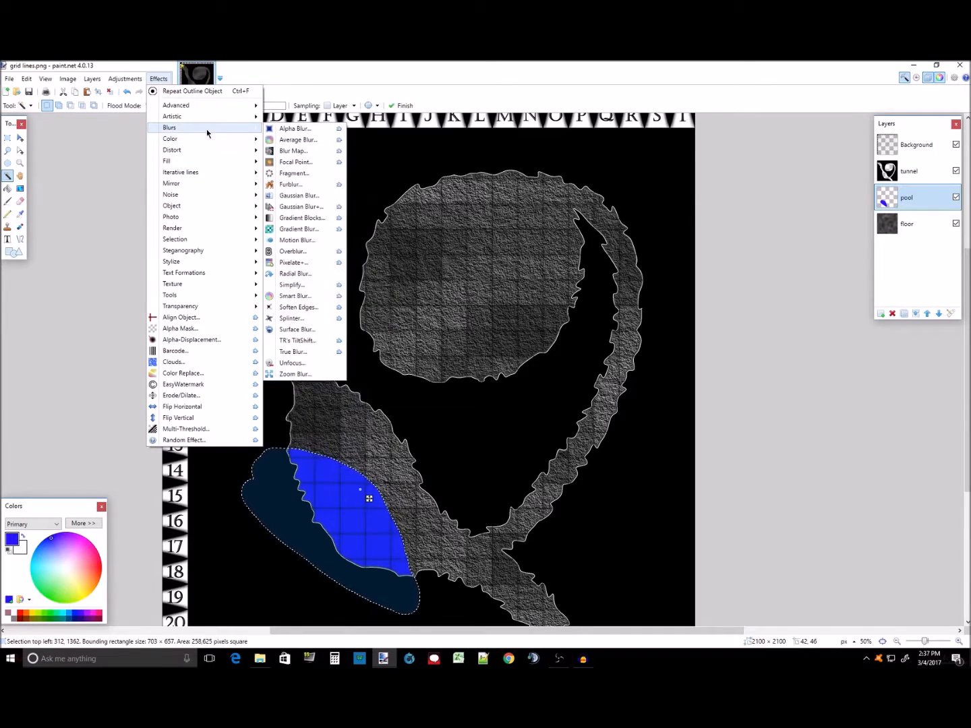
click(320, 197)
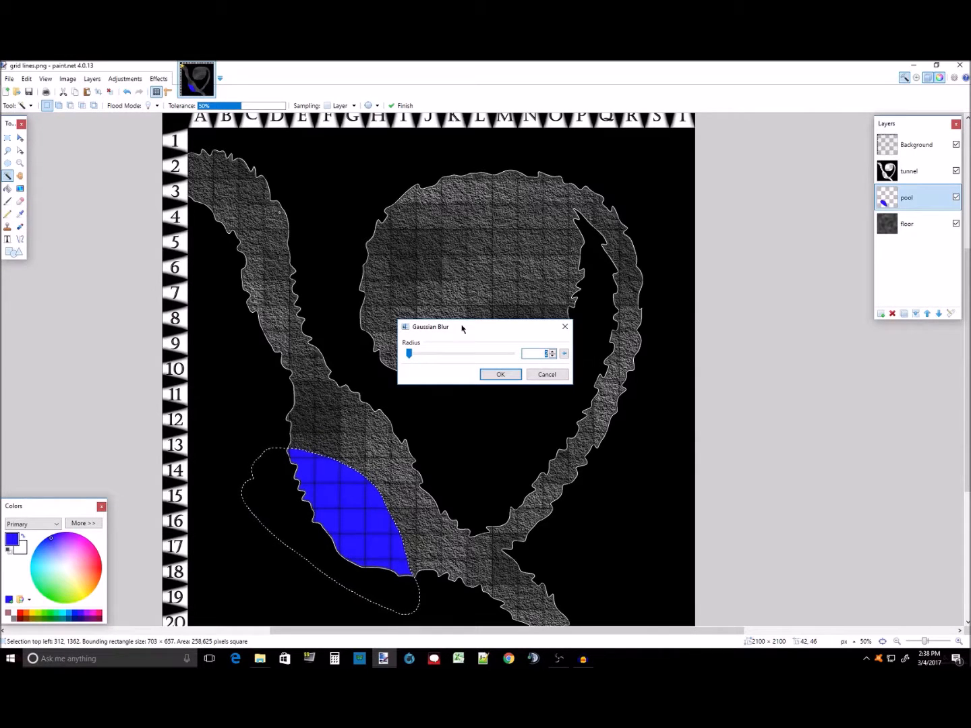
drag(410, 354, 527, 356)
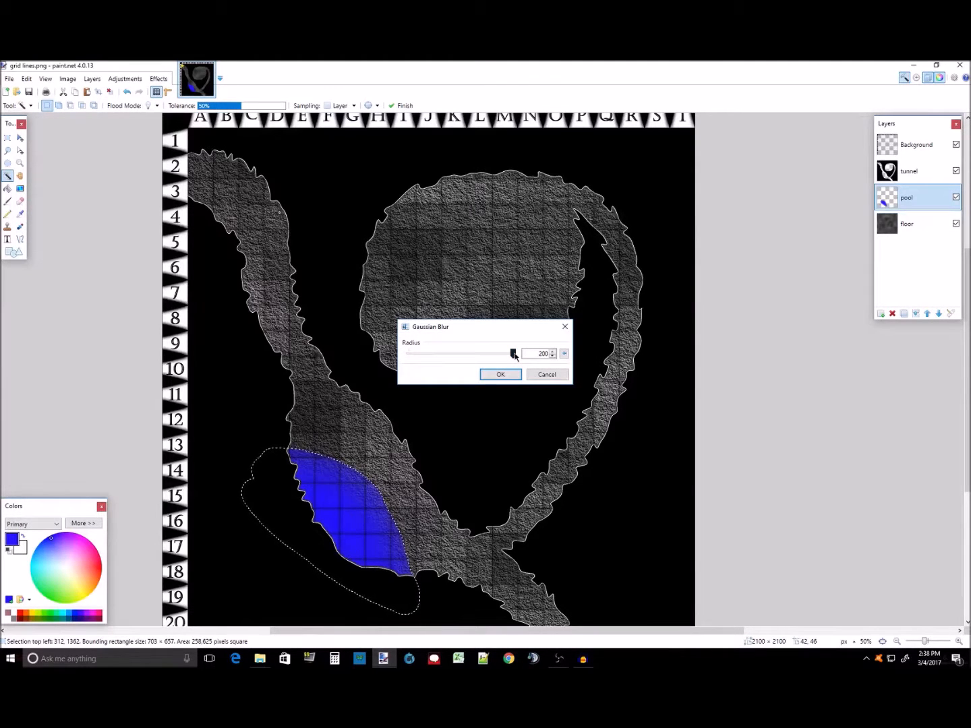
drag(515, 355, 423, 355)
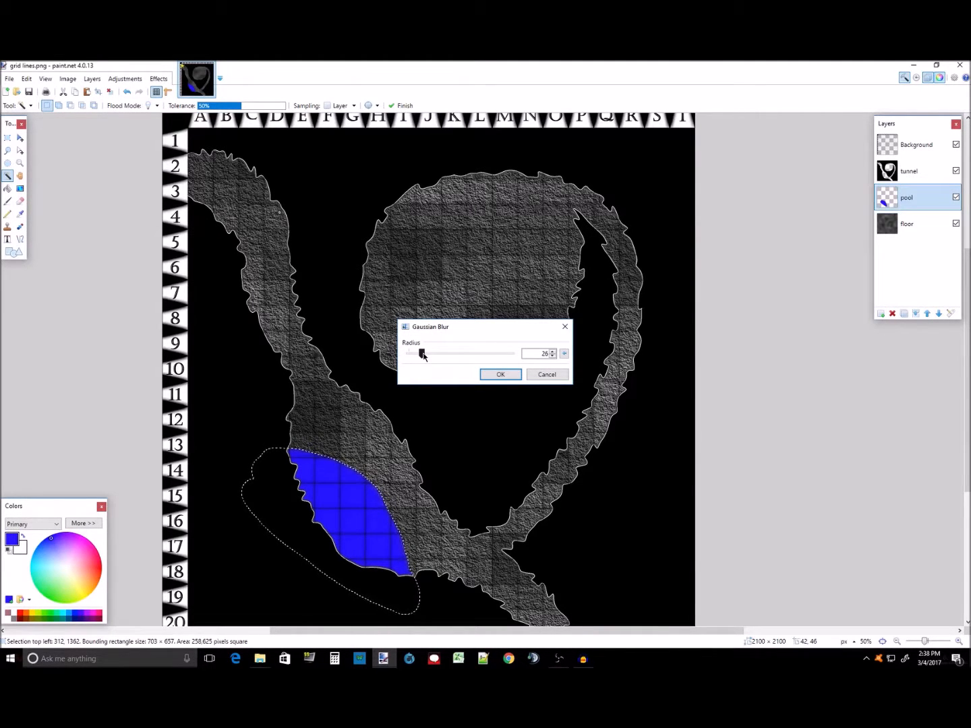
click(502, 375)
Step: Select the entire pool layer and apply Outline Object with radius 8, strength 3 and light gray (237, 237, 237)
click(959, 642)
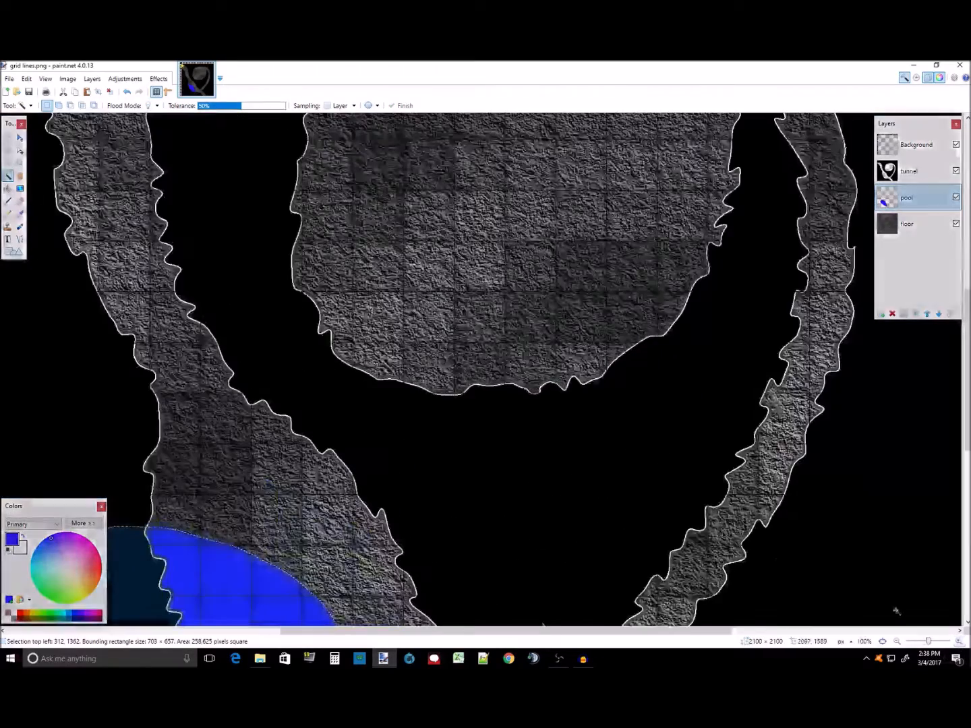
scroll(445, 425, down, 3)
key(ctrl+a)
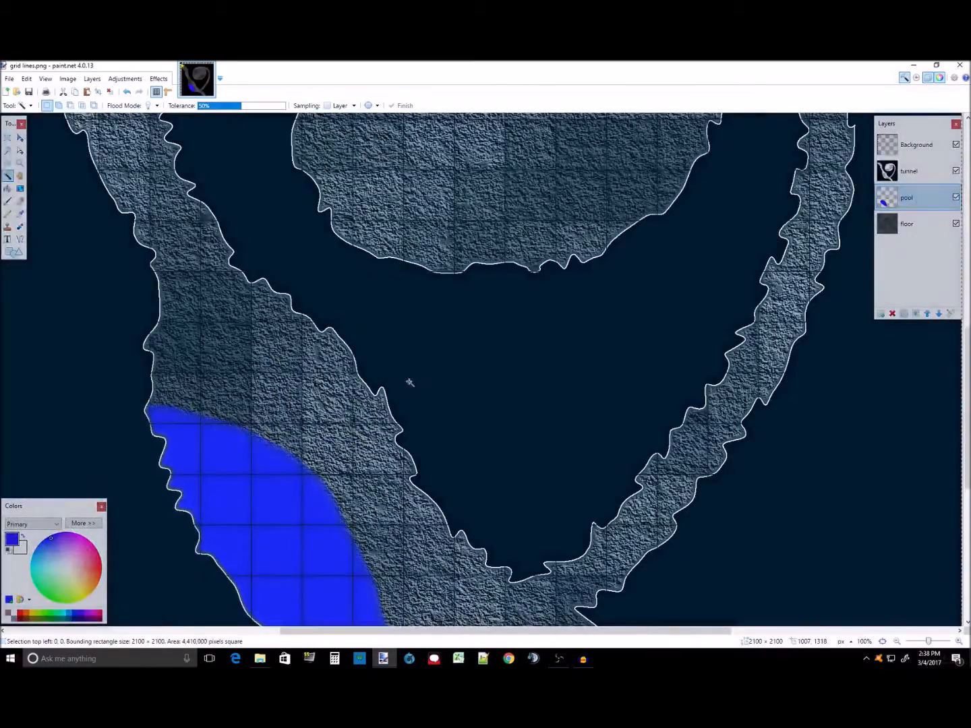
click(161, 79)
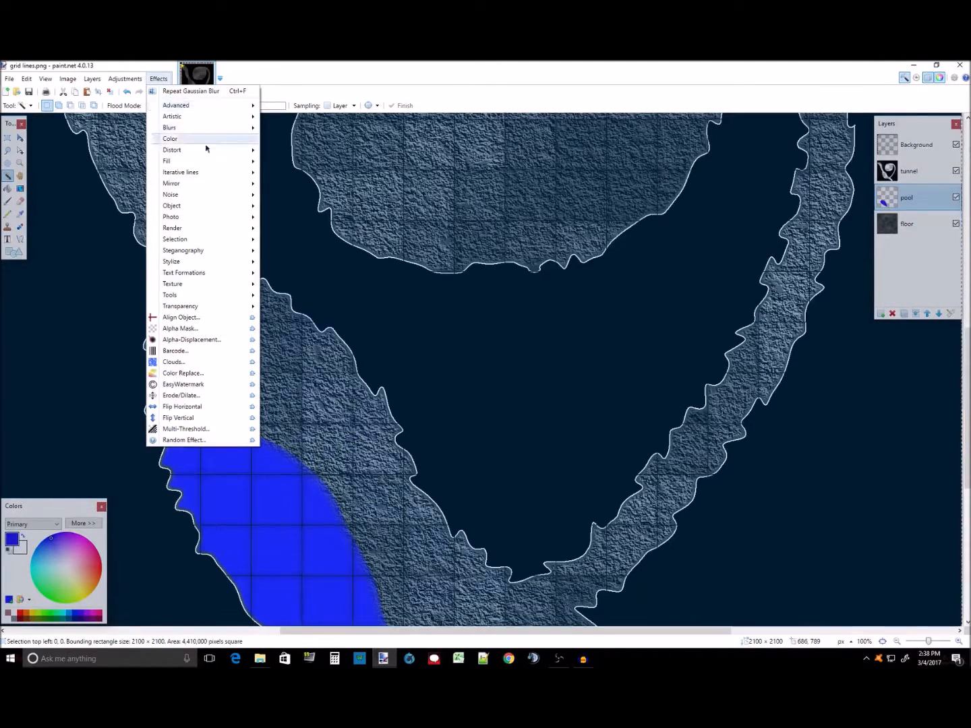
mouse_move(222, 210)
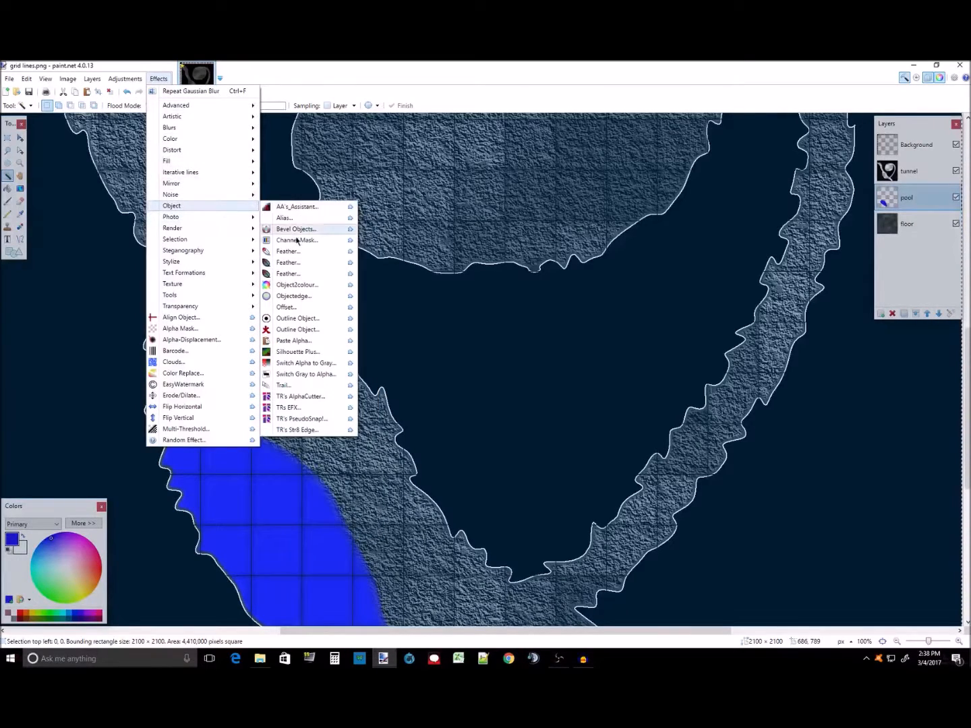
click(308, 318)
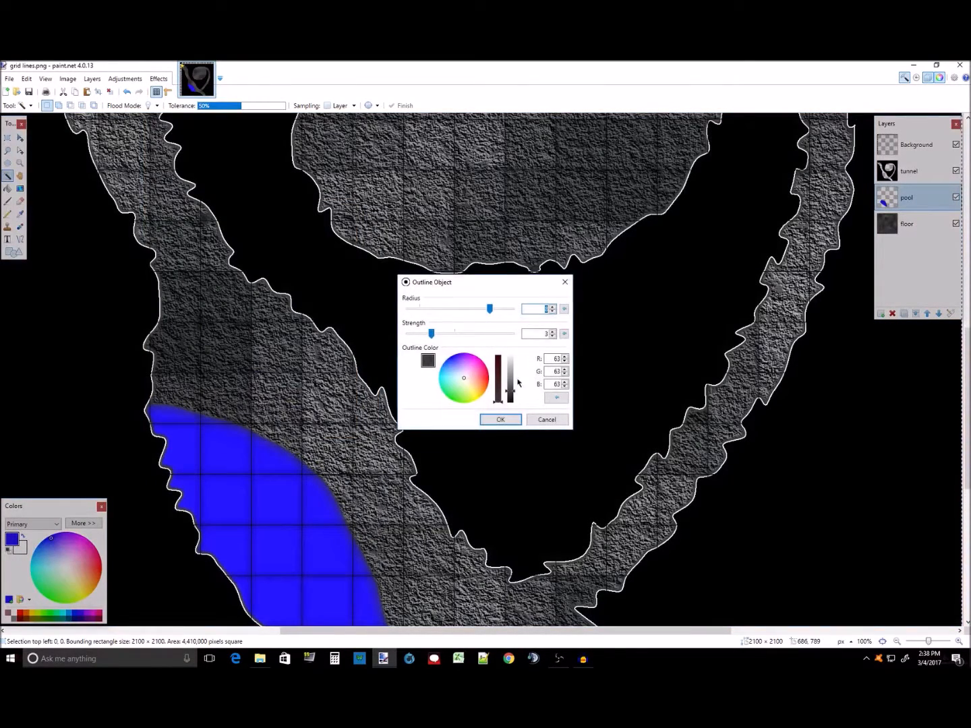
drag(518, 397, 516, 356)
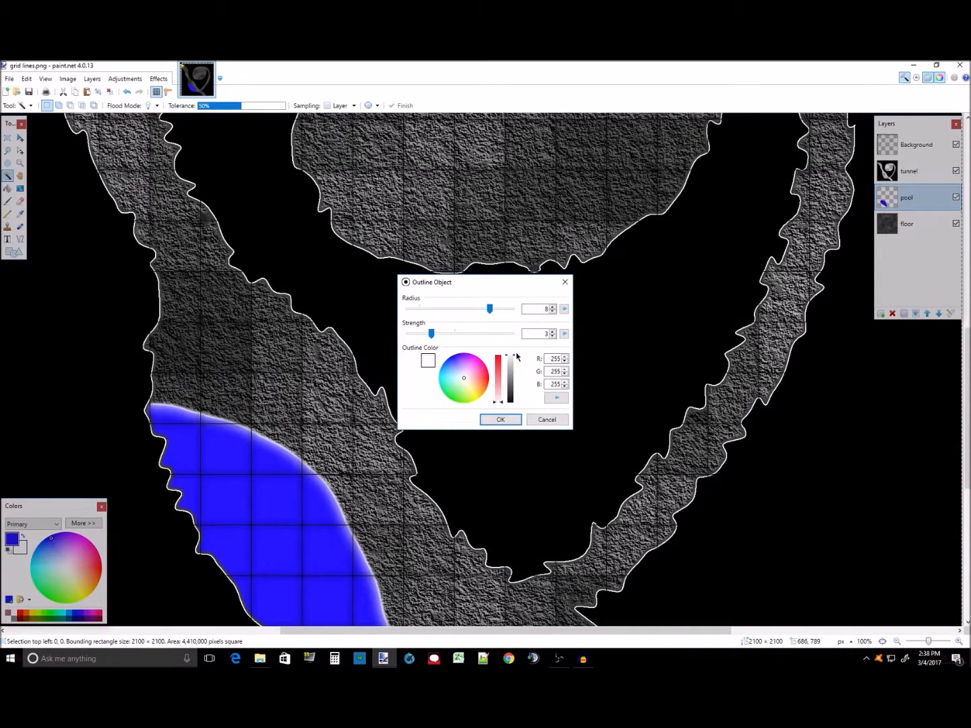
mouse_move(517, 356)
mouse_down()
mouse_move(522, 398)
mouse_move(525, 362)
mouse_up()
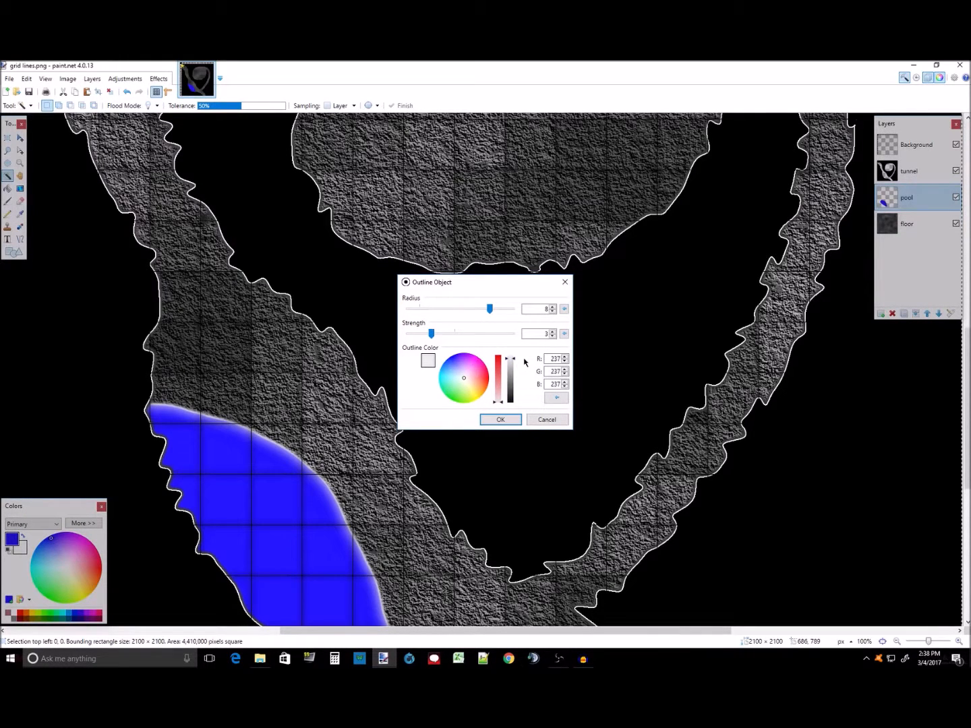
click(506, 418)
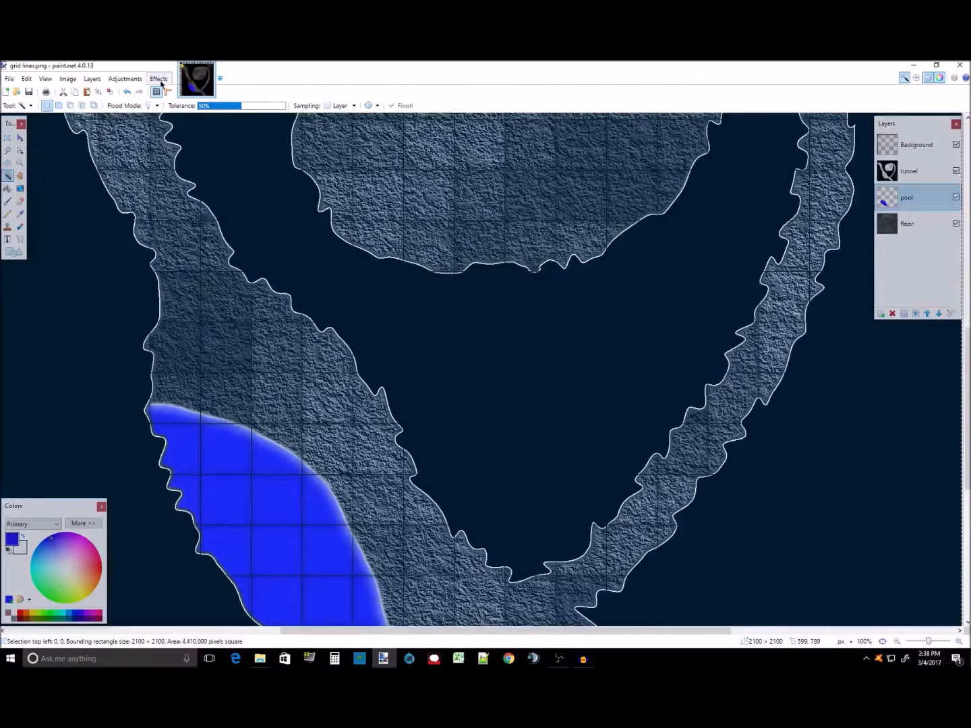
Step: Apply a second Outline Object to the pool in black with radius 5 and strength 3
click(159, 79)
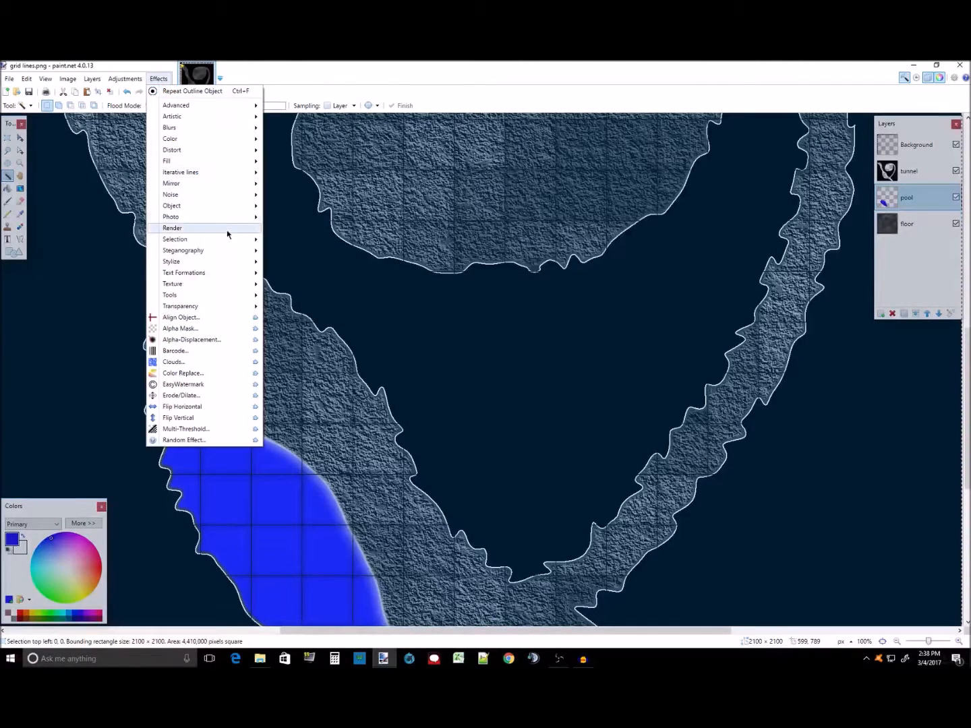
mouse_move(226, 207)
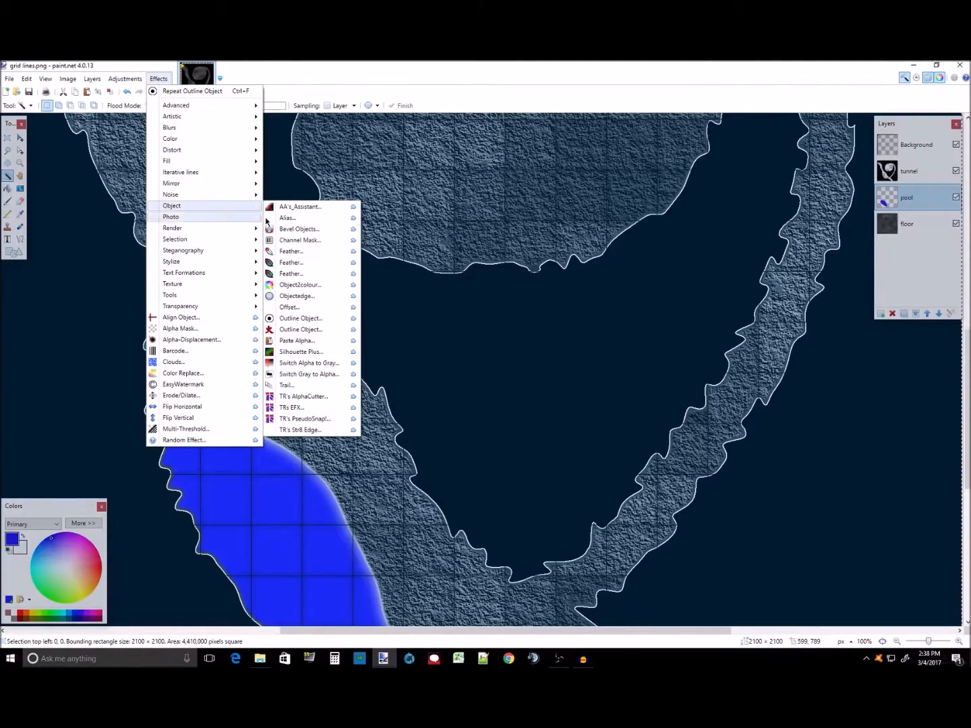
click(305, 321)
drag(513, 365, 511, 402)
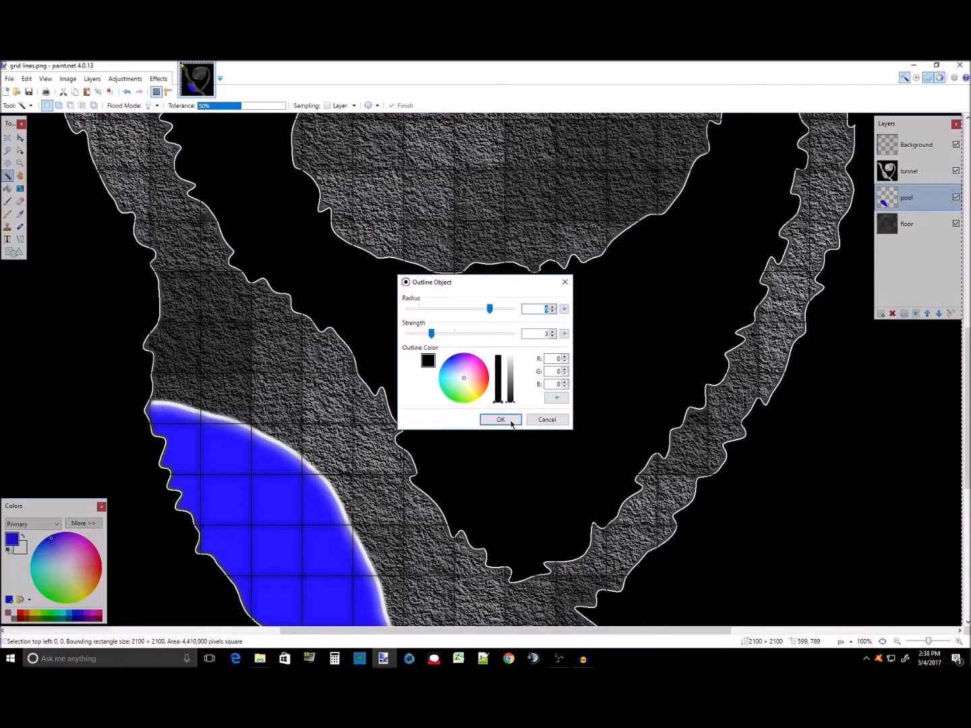
drag(489, 308, 431, 336)
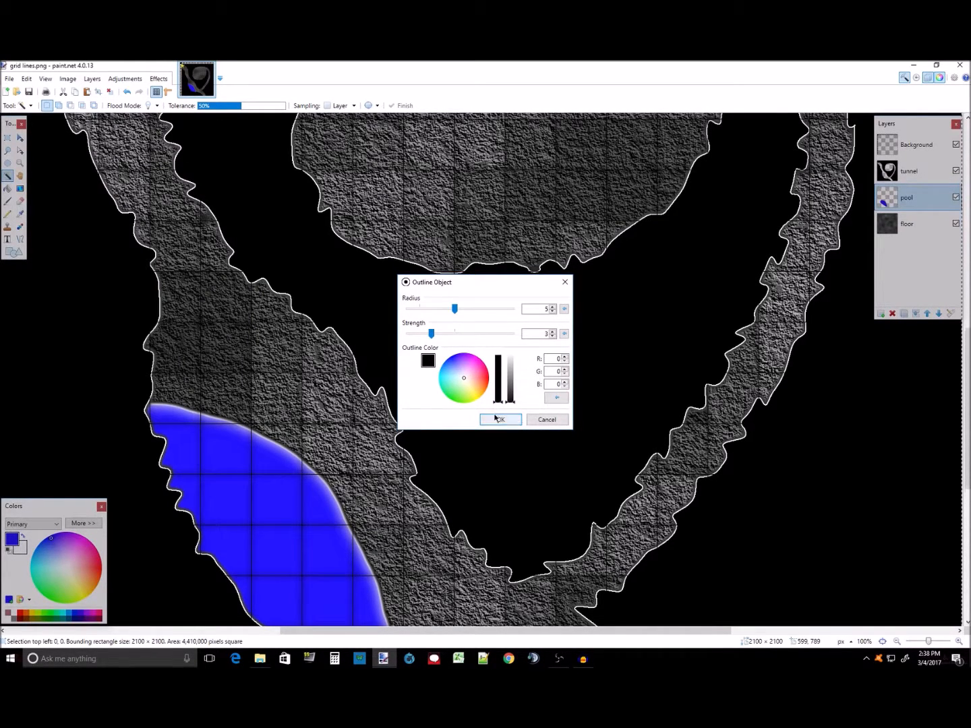
click(501, 420)
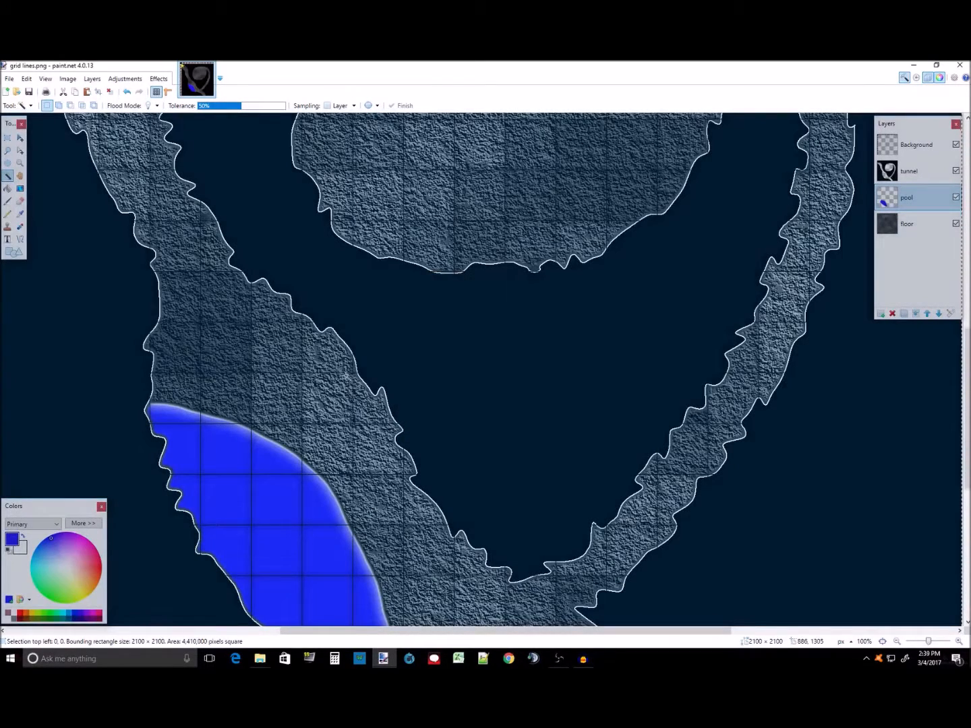
Step: Add a new layer directly above the pool layer and activate the Paintbrush
click(21, 164)
right_click(362, 357)
right_click(423, 380)
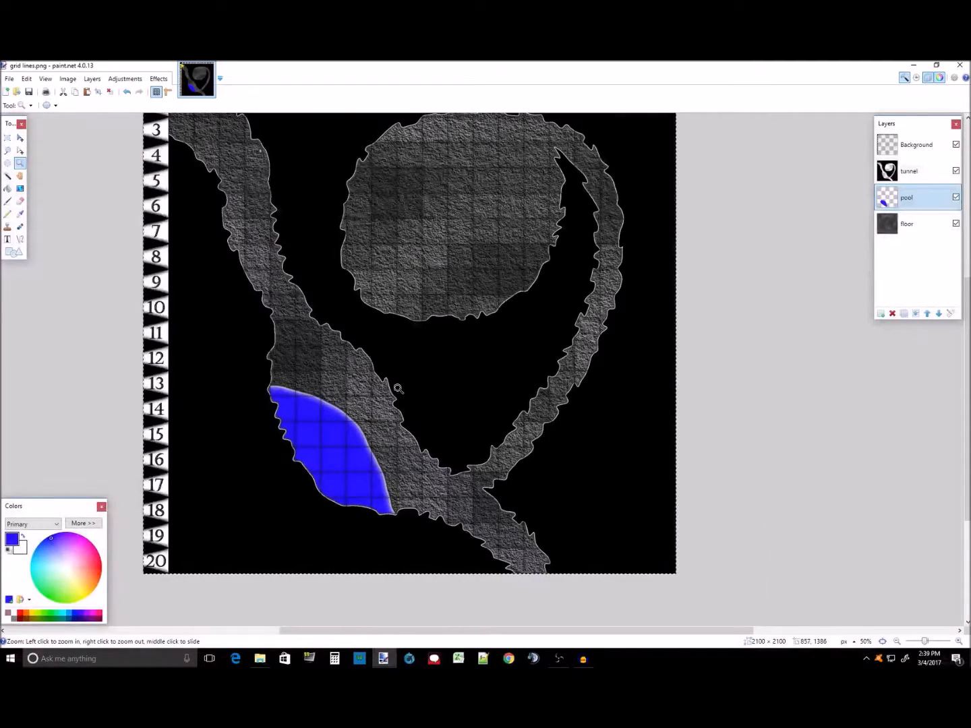
click(880, 313)
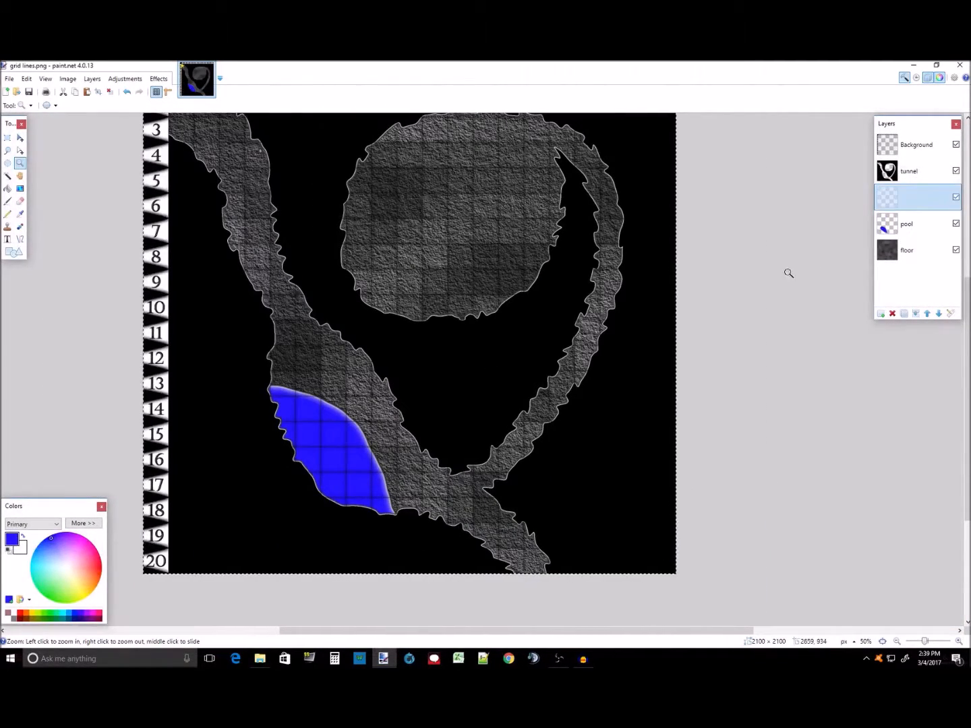
click(8, 201)
Step: Try painting ripple marks on the pool with a 10-width brush in darker blue (hex 1810B5)
click(107, 105)
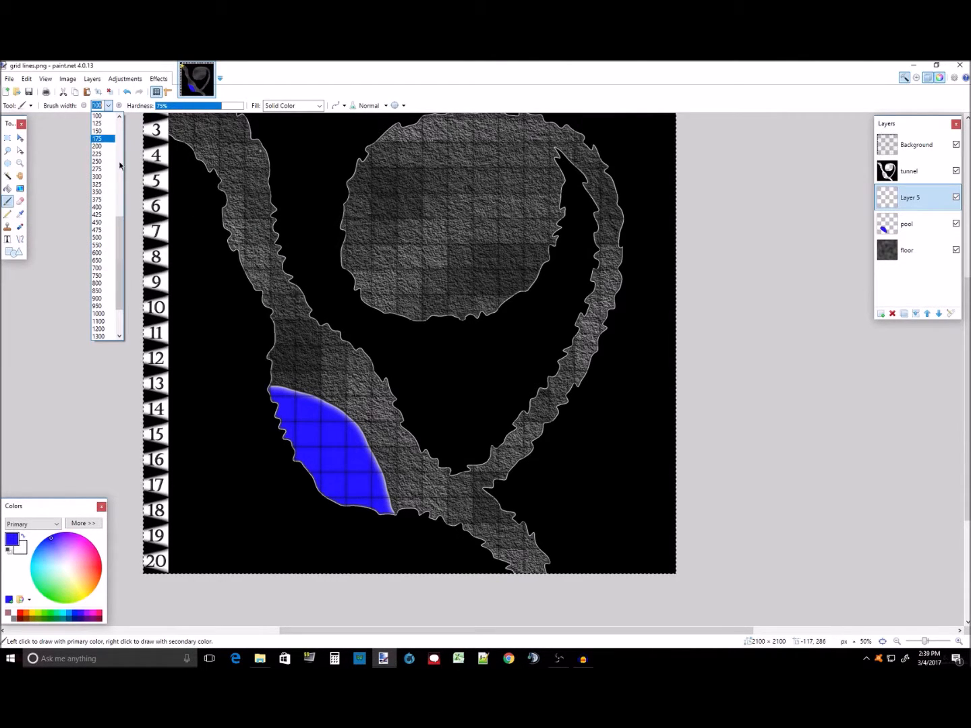
drag(118, 223, 118, 141)
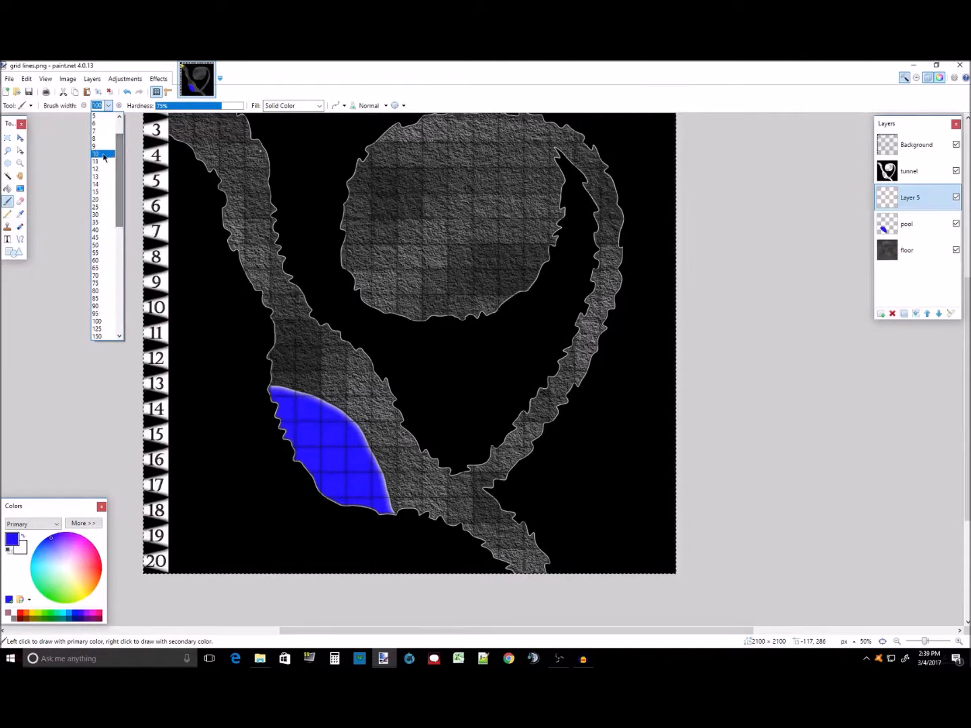
click(101, 154)
click(83, 523)
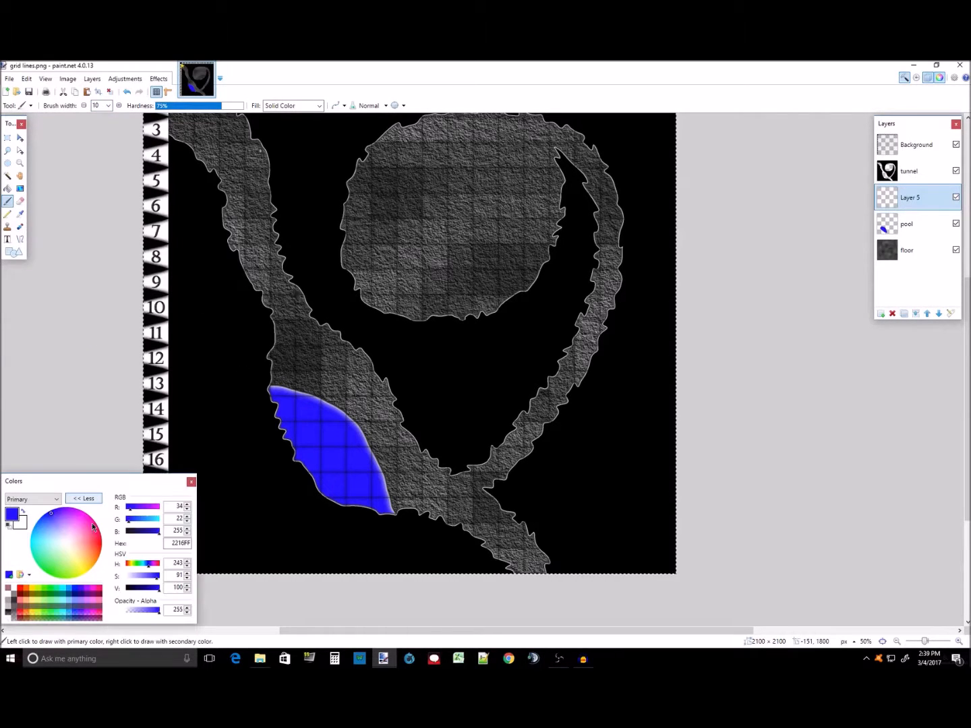
drag(155, 592, 150, 591)
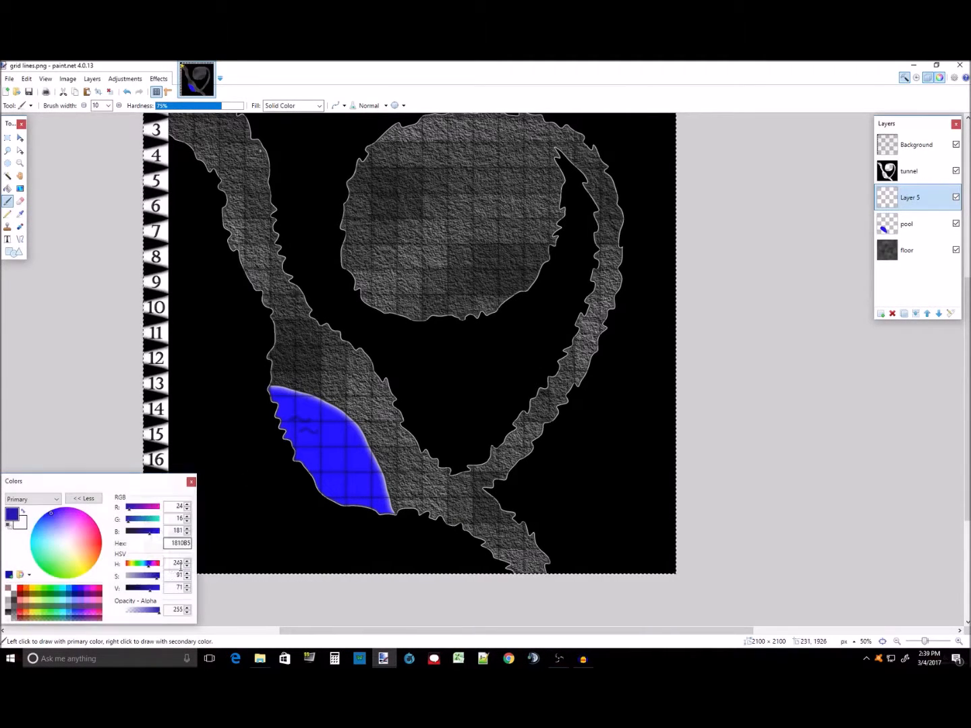
Step: Paint three pairs of wavy ripple marks across the pool in dark navy (hex 0C085B) with a 7-width brush
drag(149, 588, 137, 588)
click(107, 105)
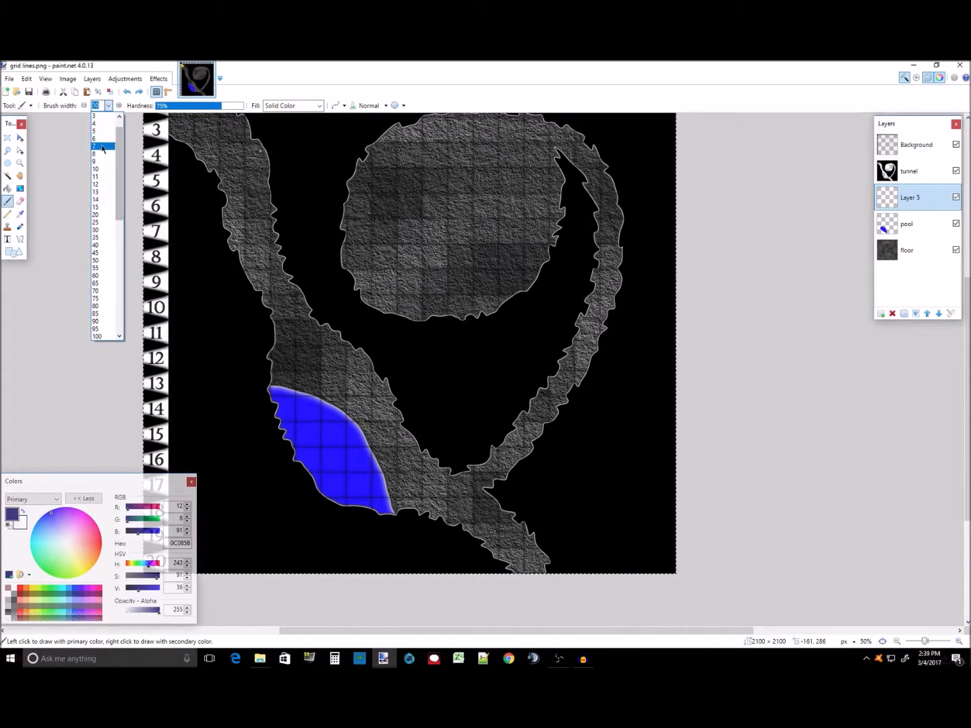
click(96, 130)
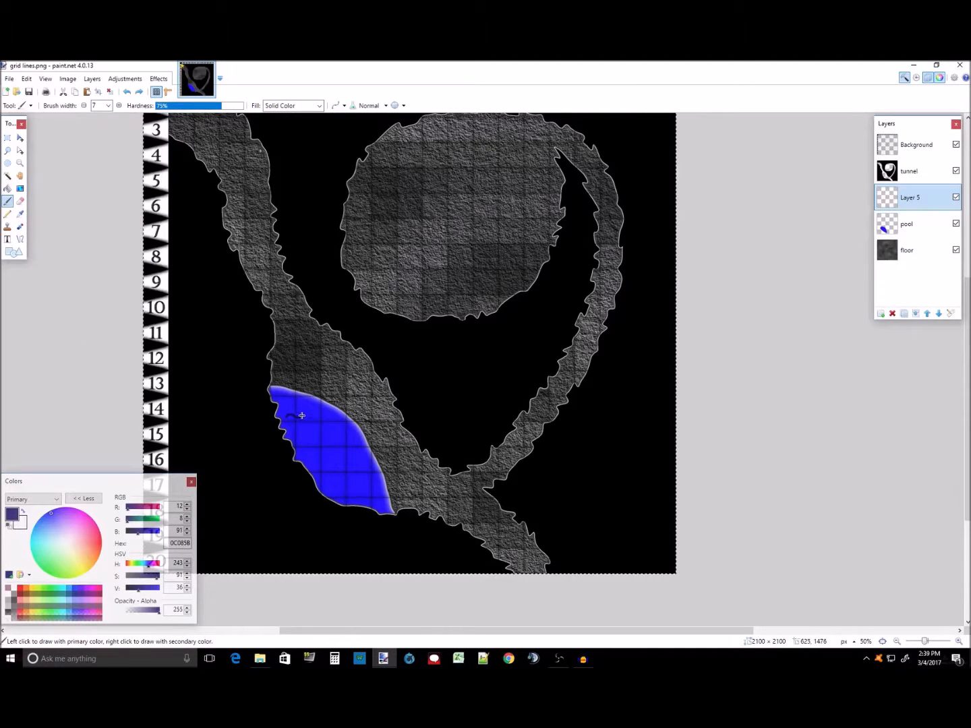
drag(332, 439, 343, 438)
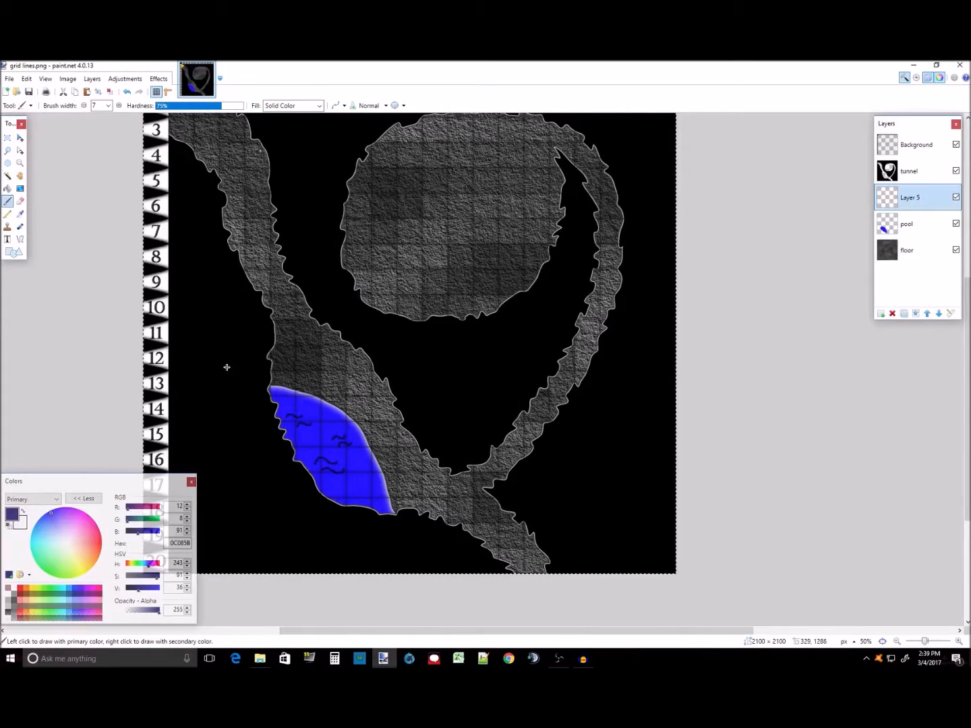
Step: Soften the painted ripple marks with a Gaussian Blur of only a few pixels' radius
click(156, 79)
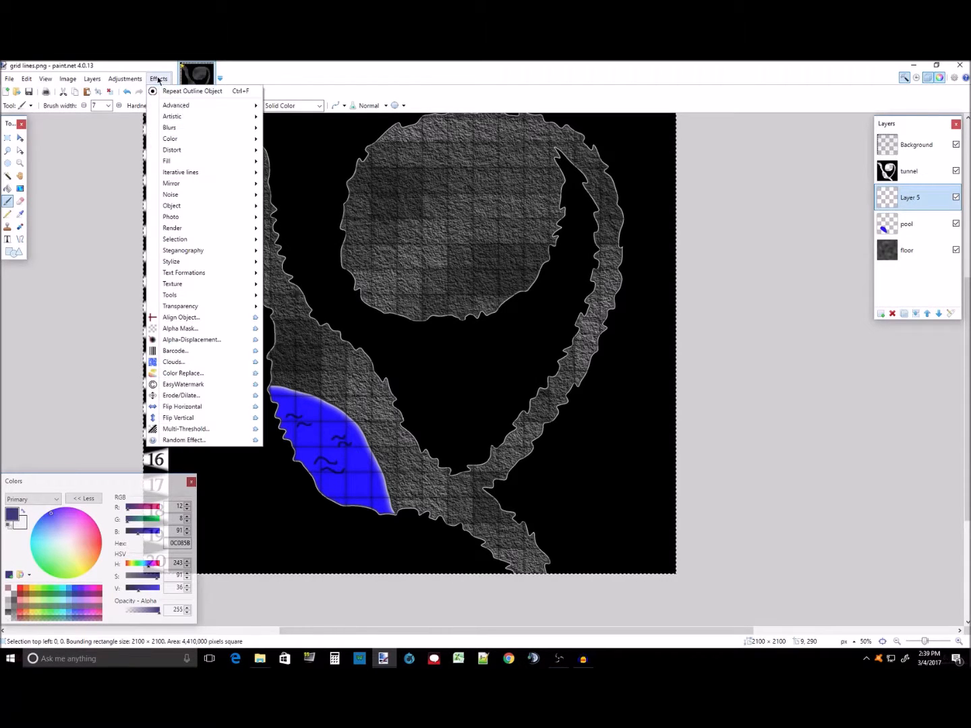
mouse_move(199, 128)
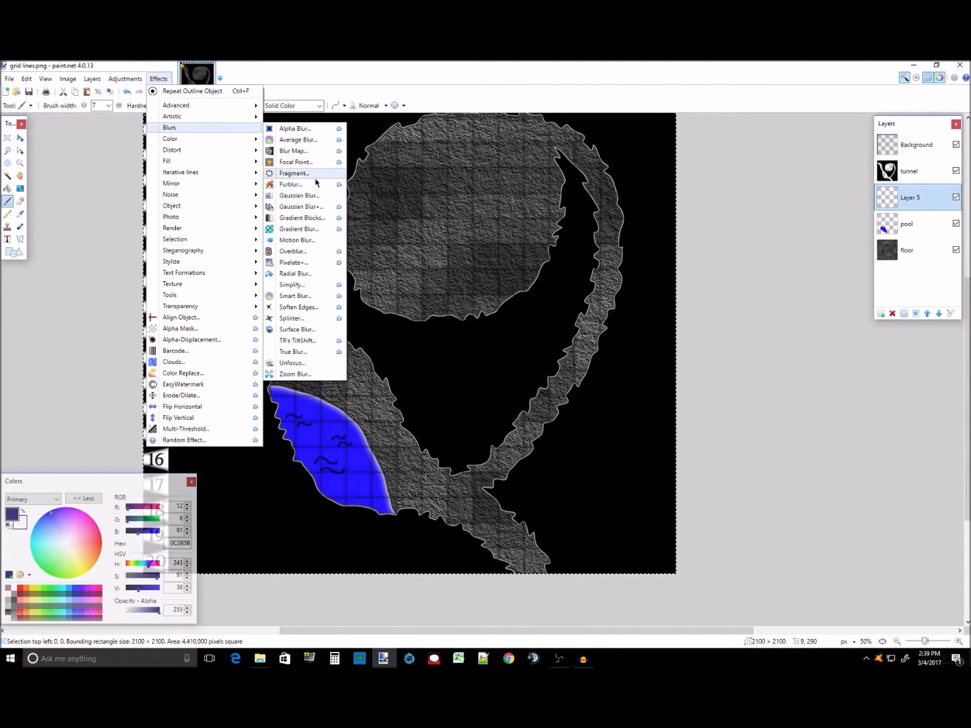
click(323, 197)
drag(428, 352, 414, 355)
click(553, 357)
click(552, 357)
click(553, 356)
click(553, 357)
click(552, 356)
click(552, 357)
click(552, 356)
click(552, 356)
click(552, 356)
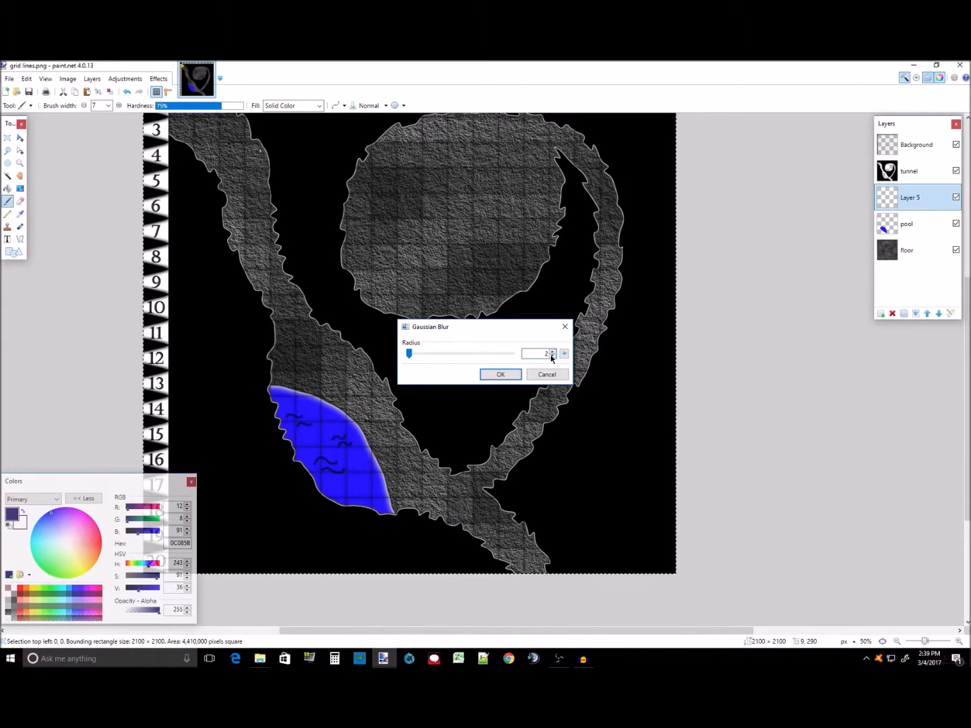
click(553, 352)
click(552, 352)
click(501, 374)
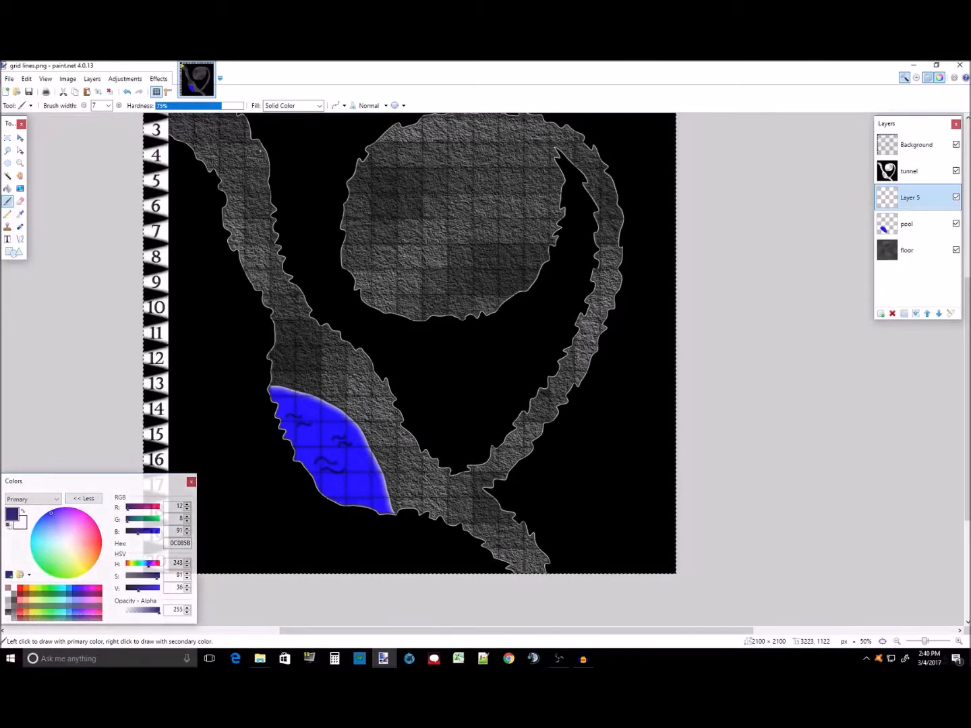
Step: Set the ripple layer's blending mode to Multiply and merge it down into the pool layer
double_click(916, 198)
click(488, 363)
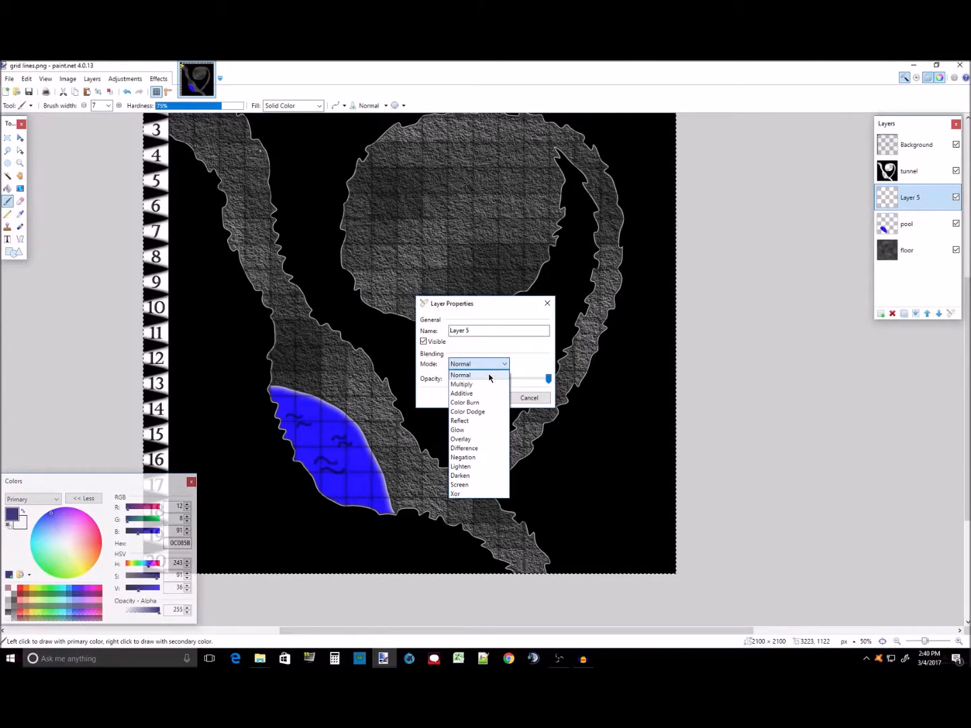
click(492, 385)
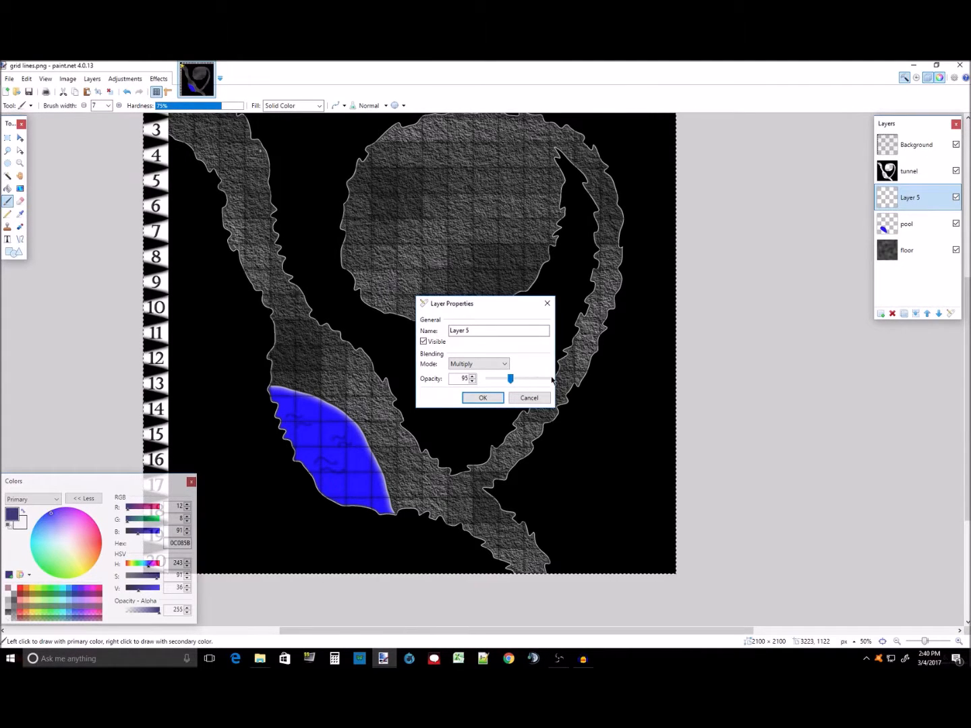
drag(502, 379, 544, 383)
click(486, 397)
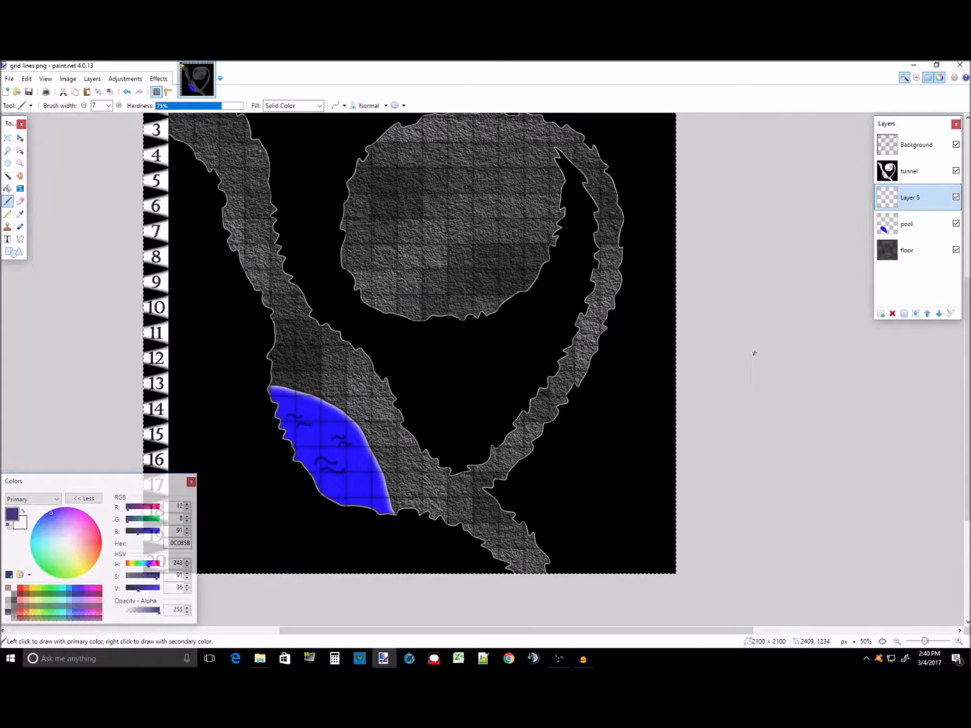
click(919, 314)
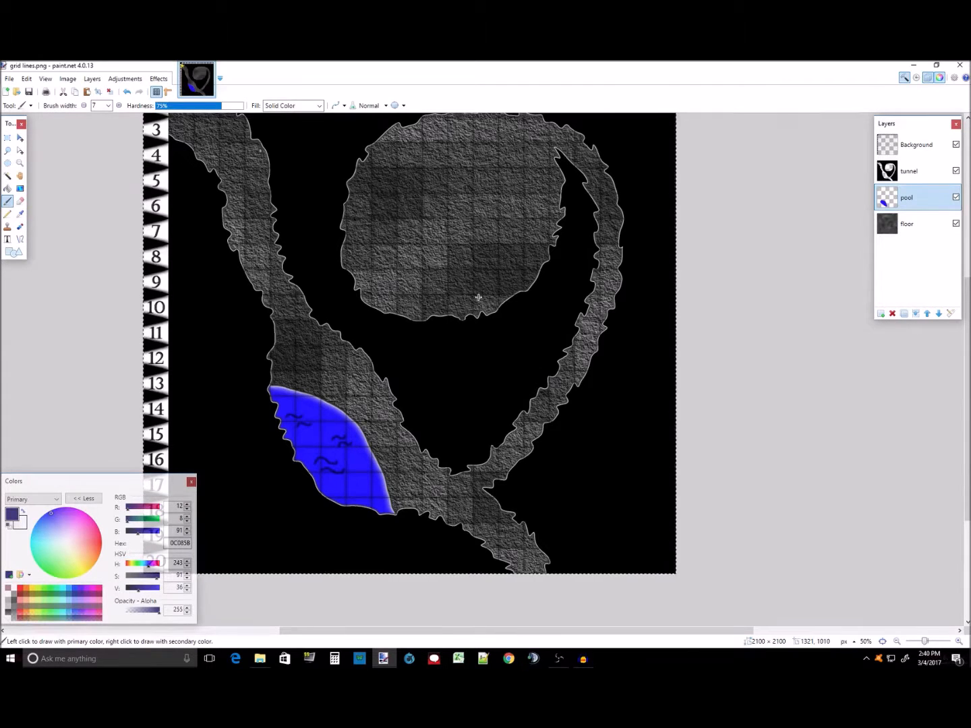
Step: Add a new layer between the tunnel and pool layers and name it Door
scroll(700, 378, up, 3)
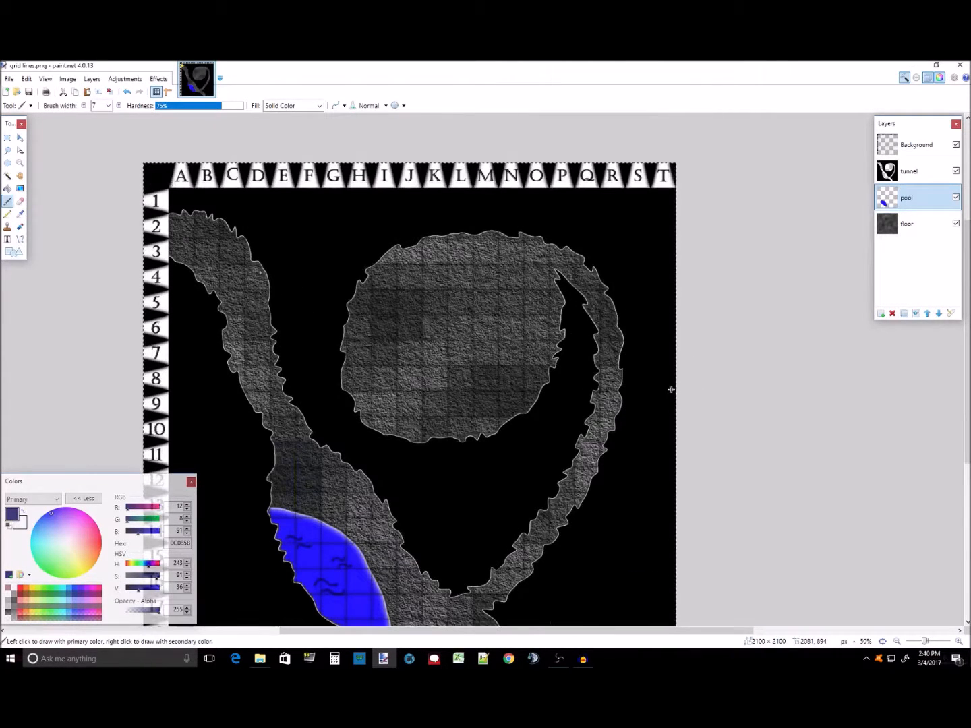
scroll(669, 390, down, 2)
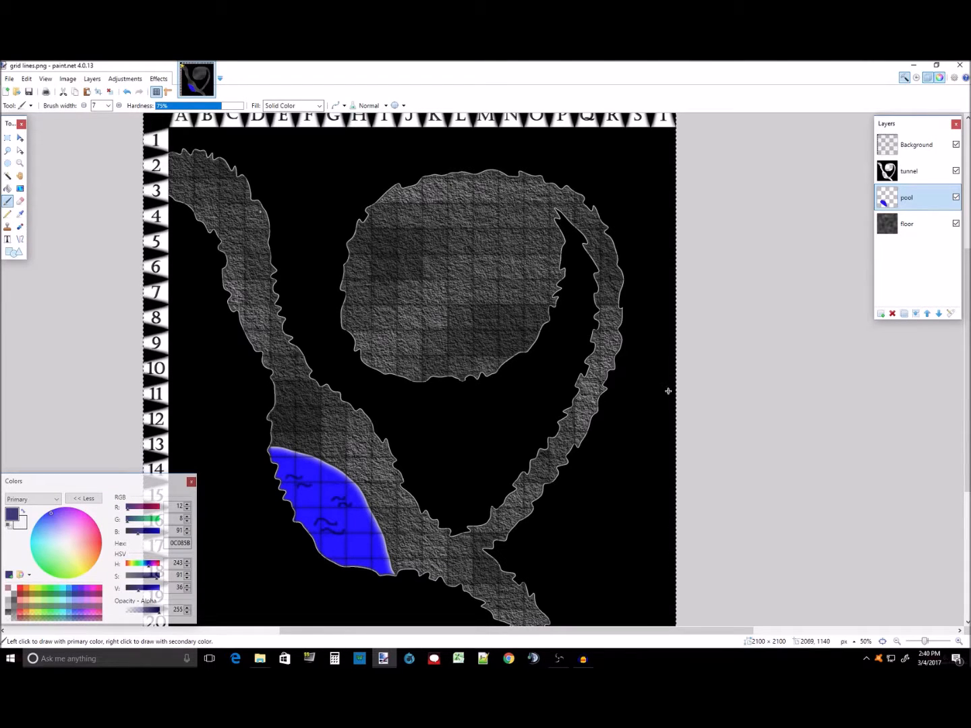
click(880, 315)
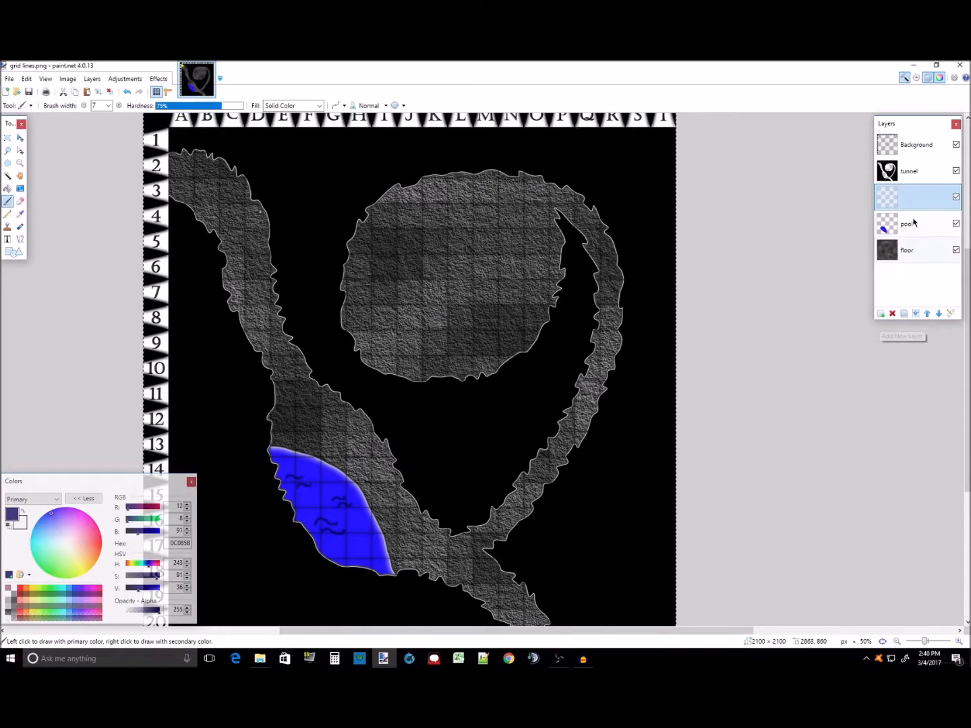
double_click(912, 198)
text(Door)
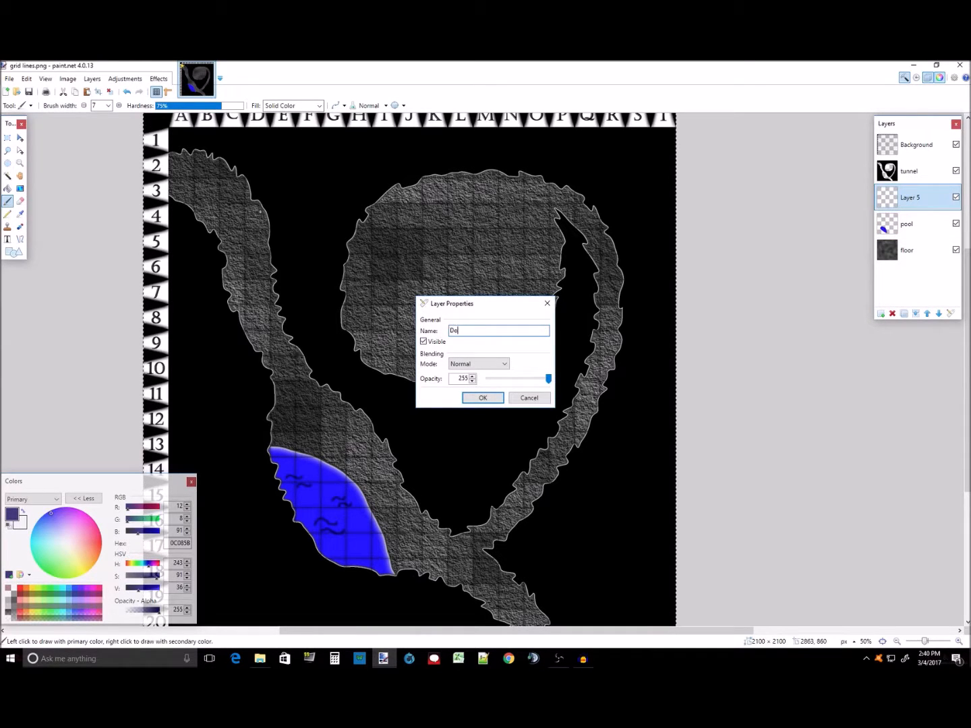
key(Return)
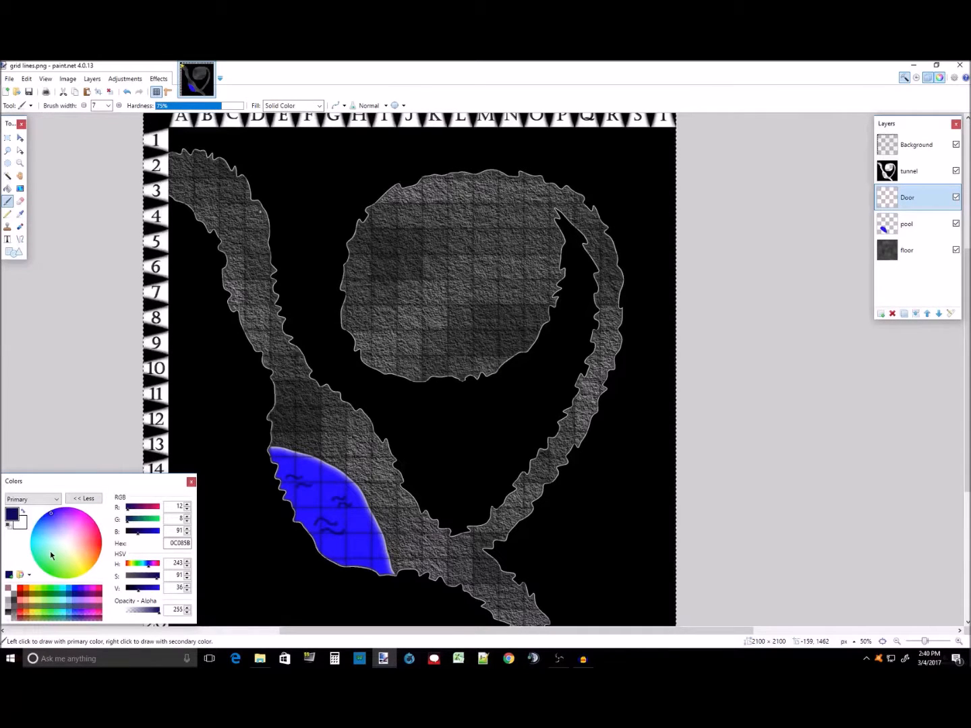
Step: Set the primary colour to a dark reddish brown (hex 541005) and collapse the colour options out of the way
click(86, 525)
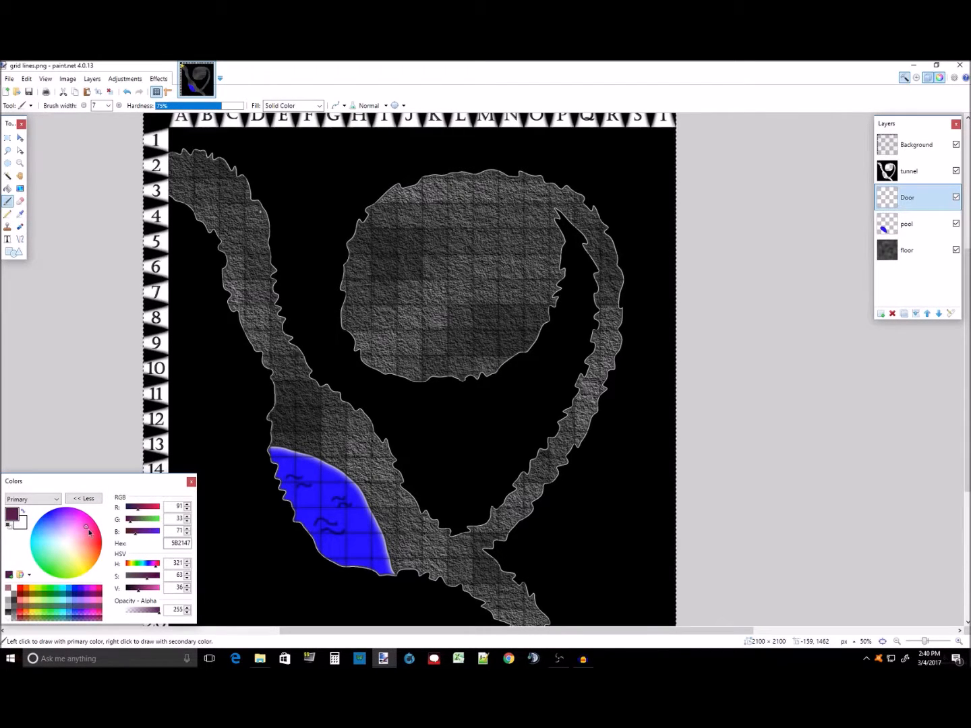
drag(149, 580, 142, 588)
drag(136, 533, 127, 536)
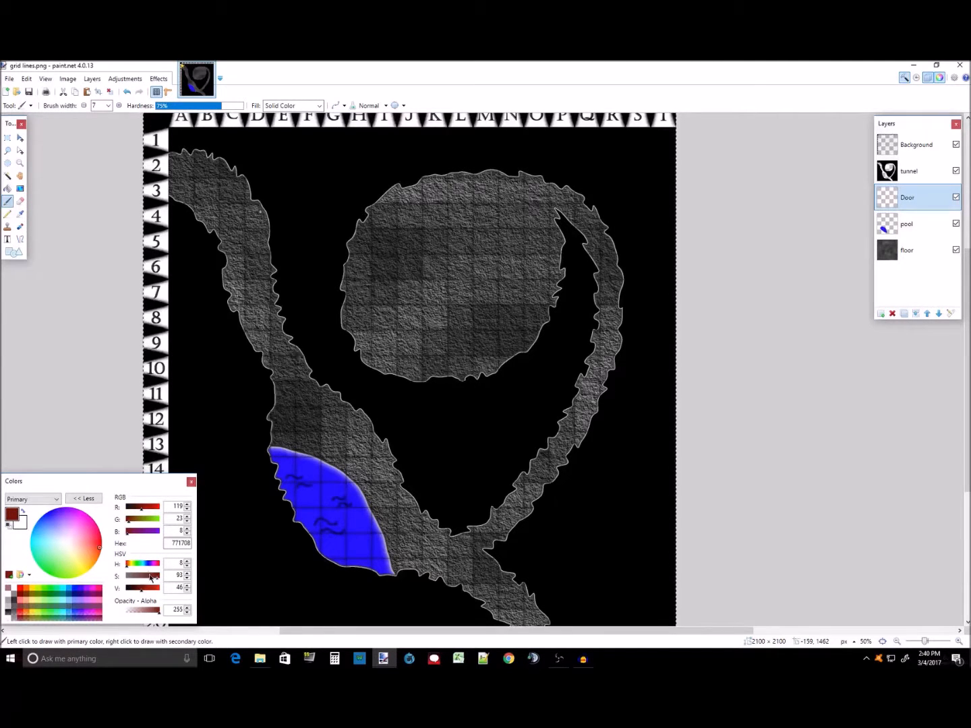
drag(143, 589, 137, 590)
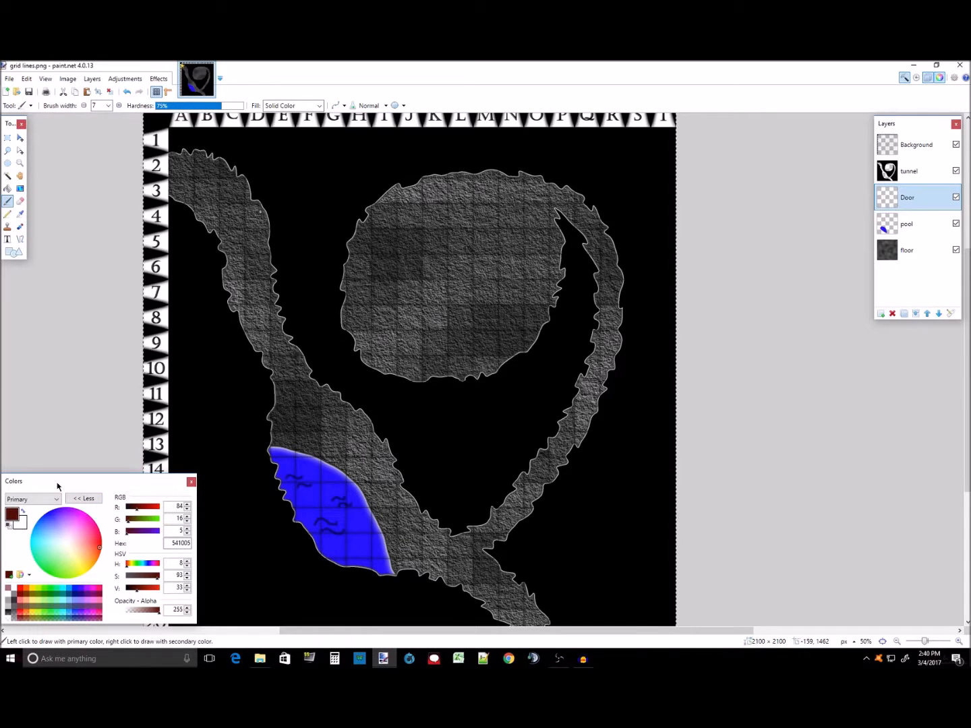
drag(58, 485, 62, 327)
click(85, 341)
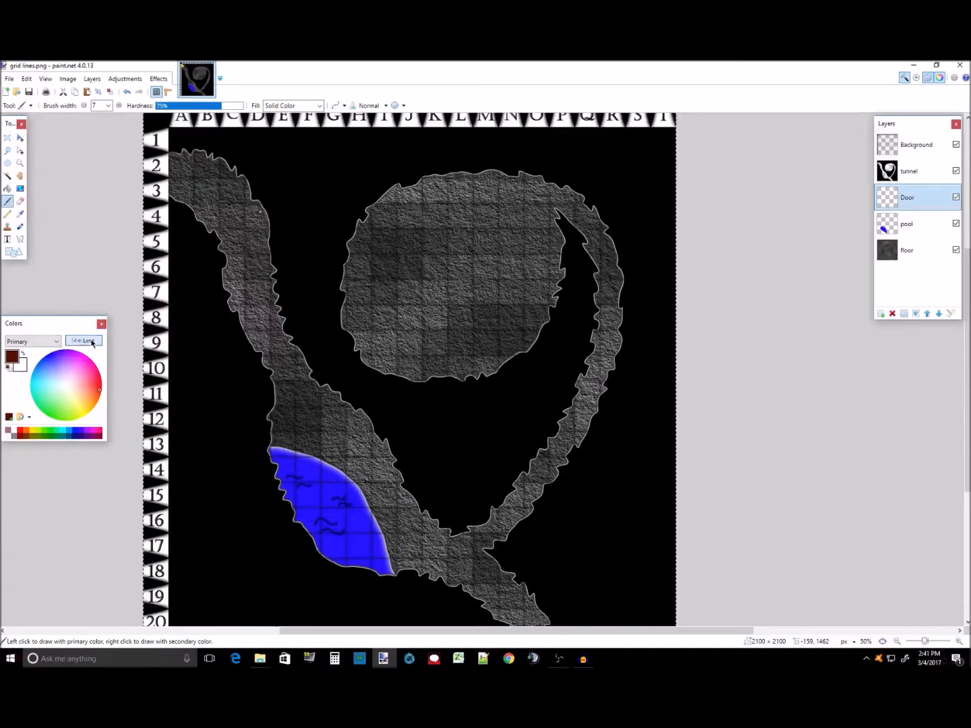
Step: Move the Door layer above the tunnel layer and draw a 20-width line about 135 px long across the side tunnel's lower mouth
click(20, 240)
click(136, 107)
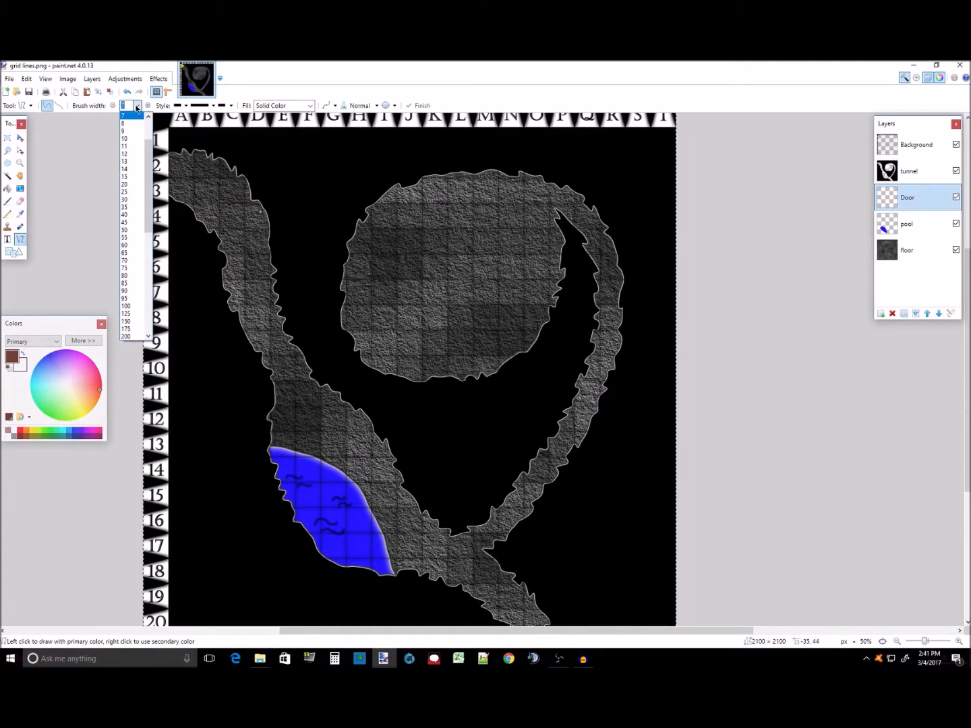
click(131, 184)
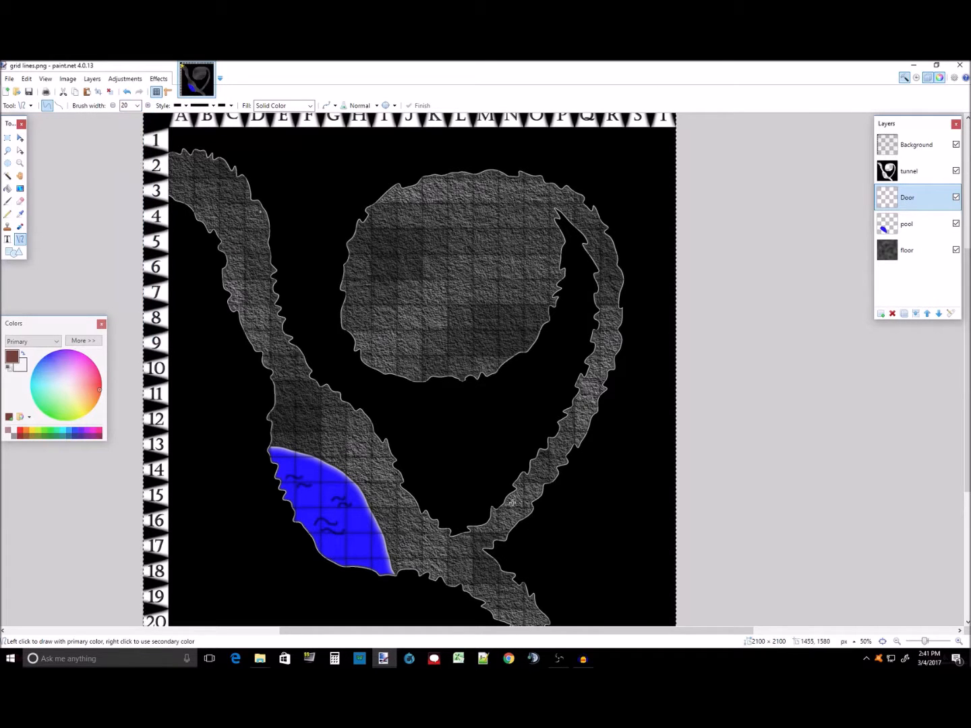
click(927, 313)
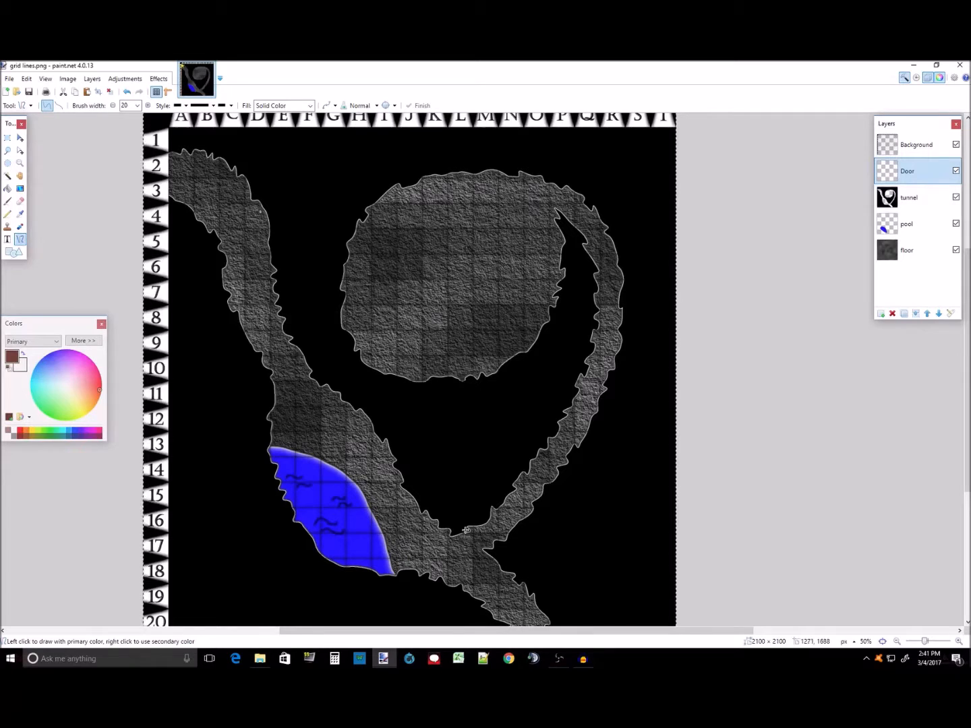
drag(465, 529, 487, 552)
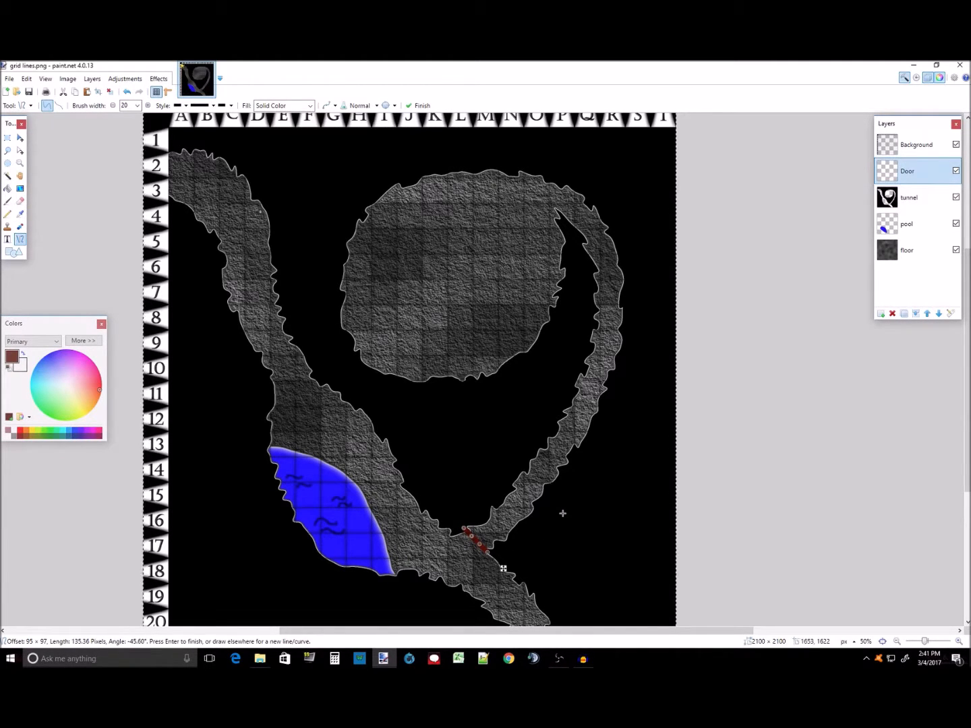
Step: Rotate the door line about 5.6 degrees to fit the tunnel mouth and dab a round 20-width hinge on its lower end
click(959, 642)
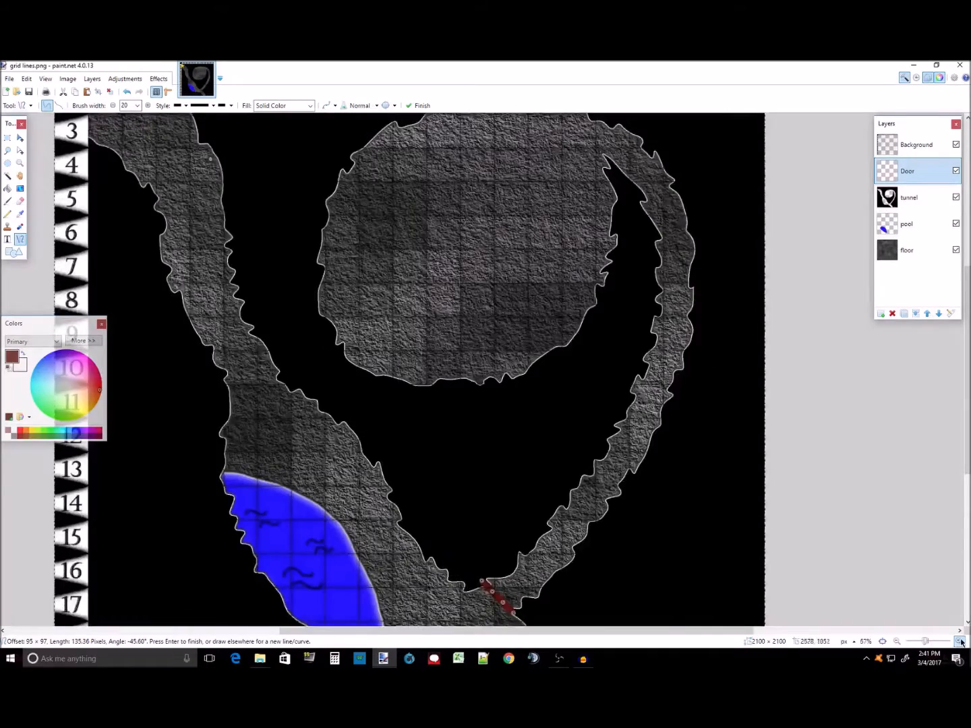
click(958, 641)
scroll(675, 489, down, 5)
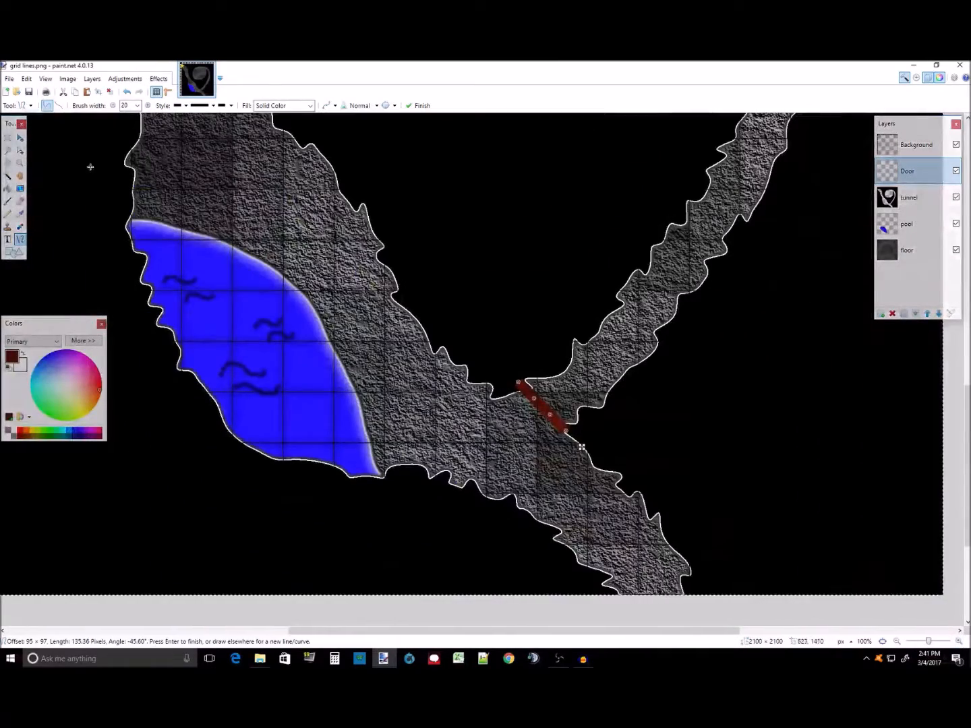
click(21, 138)
drag(539, 406, 566, 423)
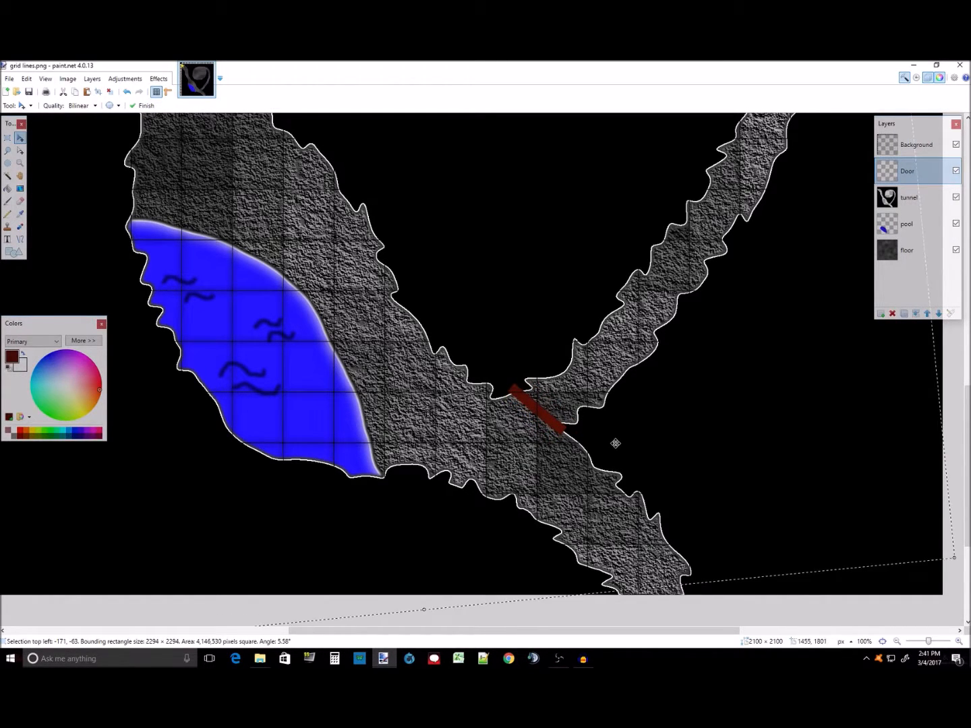
click(8, 200)
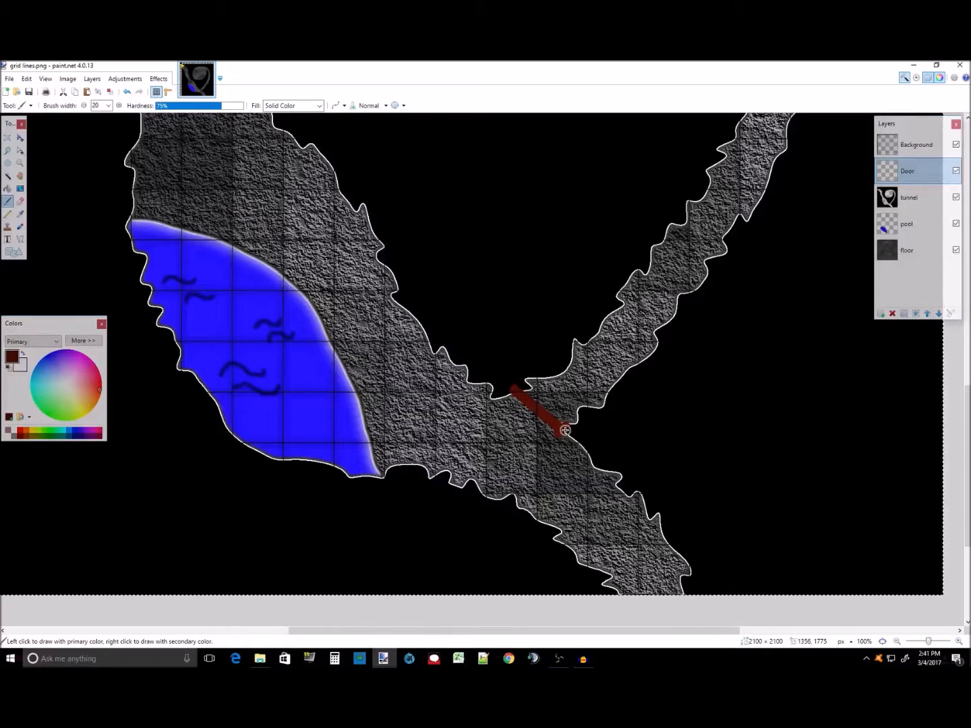
Step: Apply the Outline Object effect to the door with a thin black outline
click(159, 78)
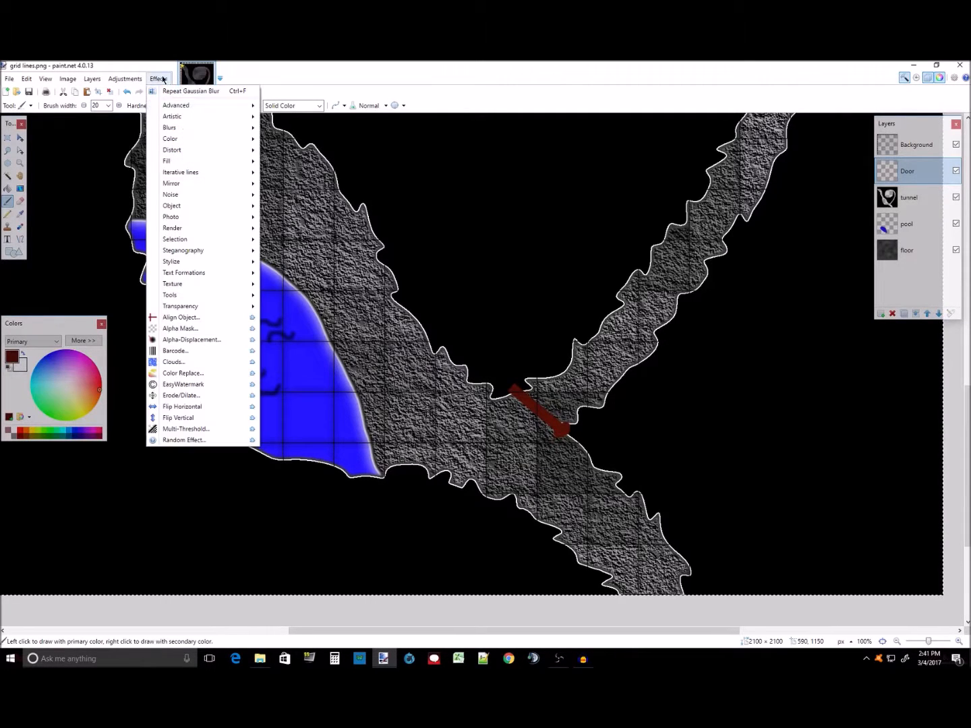
mouse_move(211, 207)
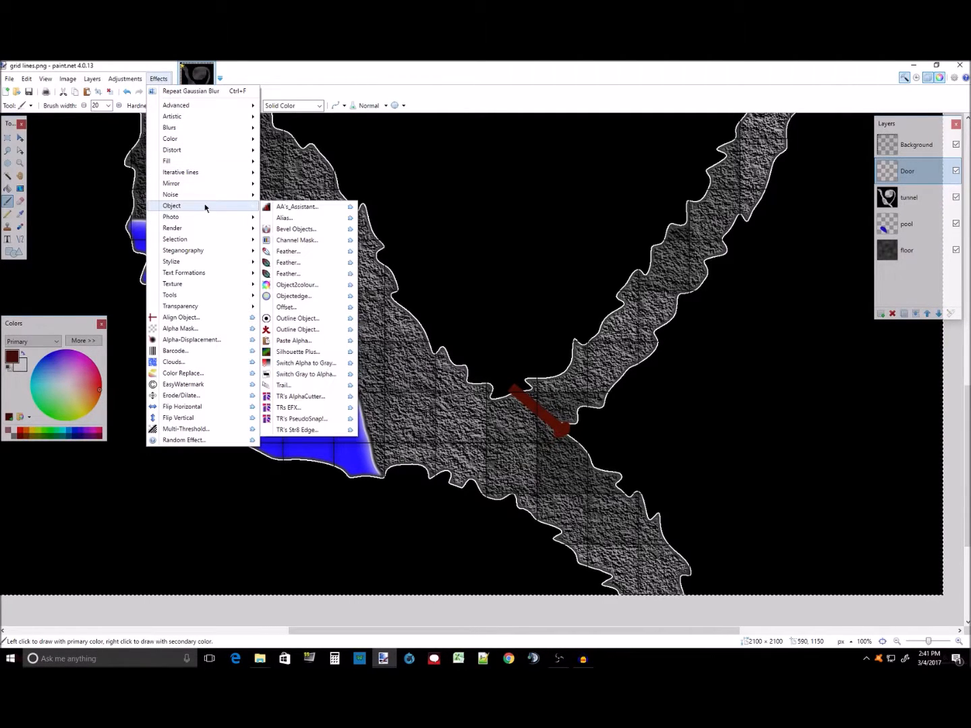
click(319, 319)
drag(481, 288, 244, 224)
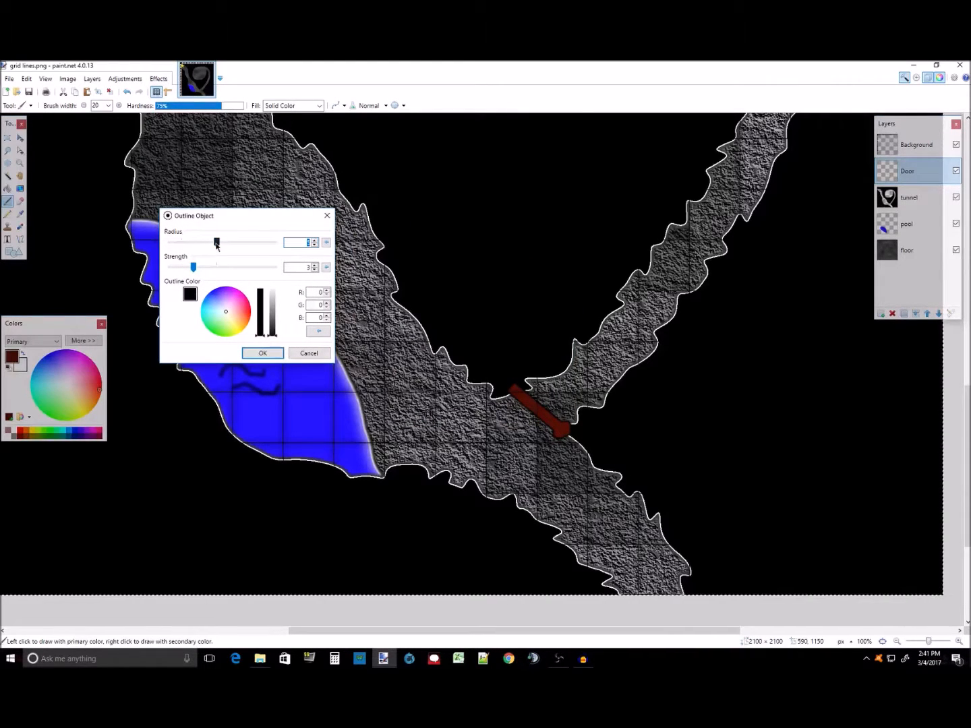
click(263, 352)
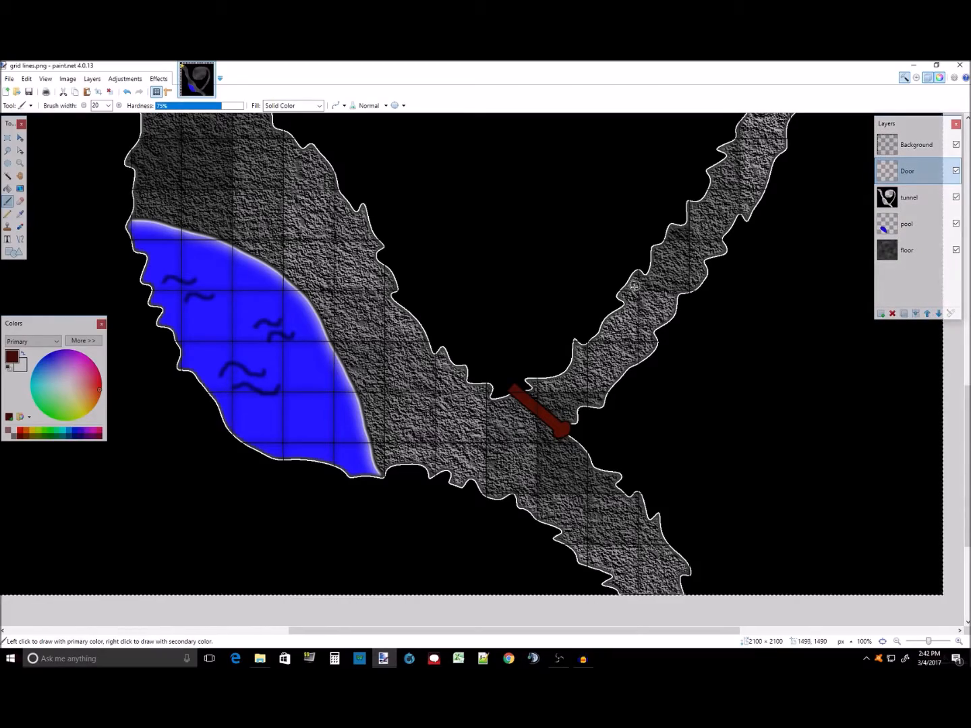
Step: Look over the outlined door, the side tunnel and the round cavern behind it
scroll(477, 365, up, 5)
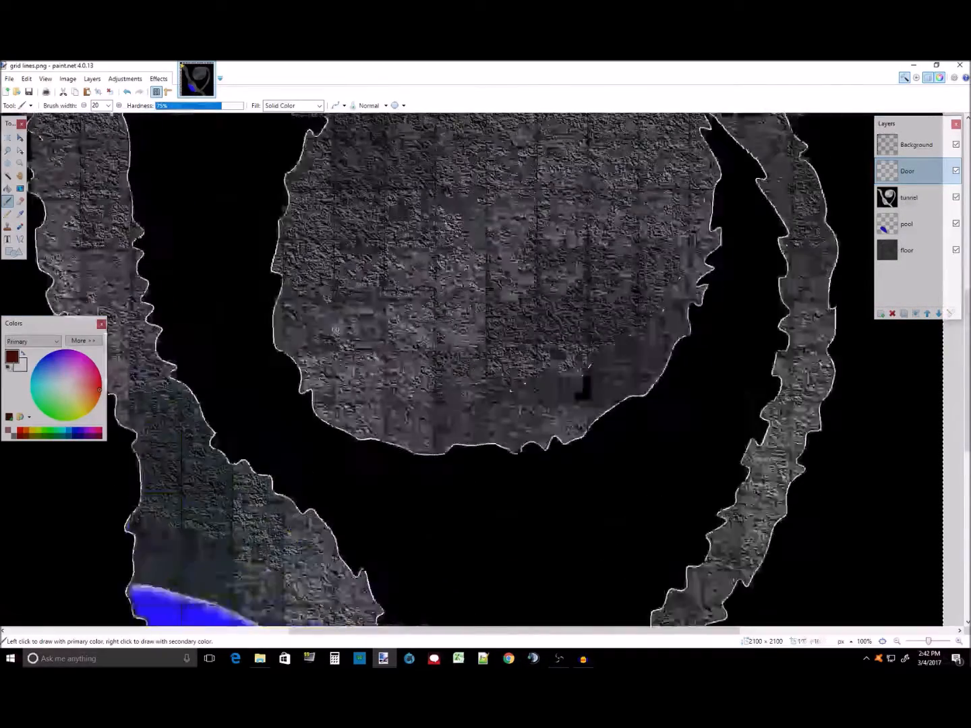
scroll(323, 392, down, 5)
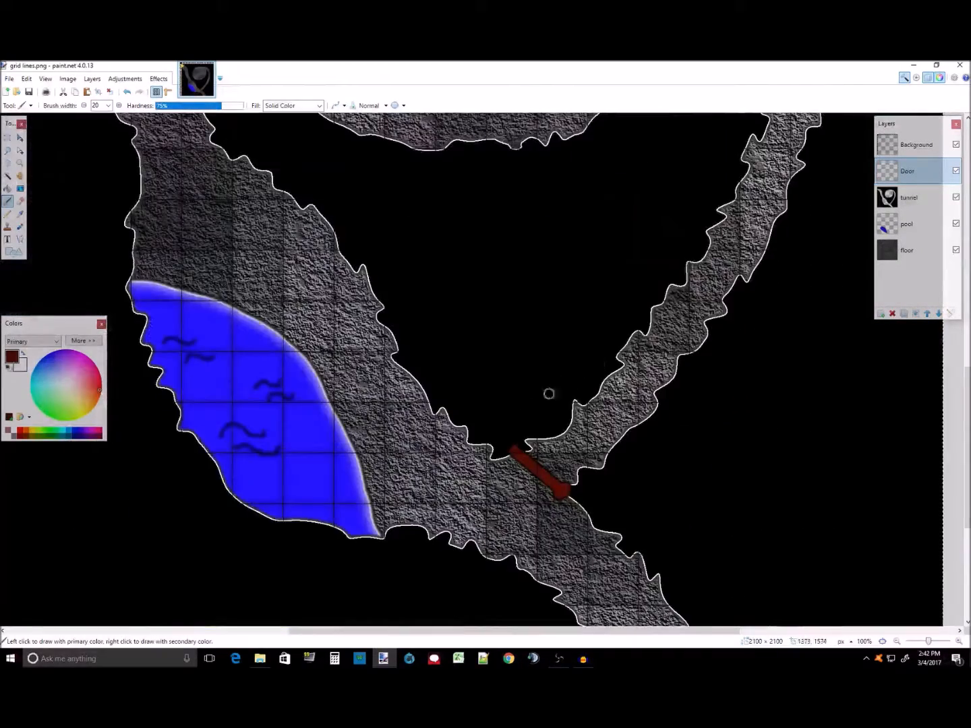
scroll(446, 301, up, 1)
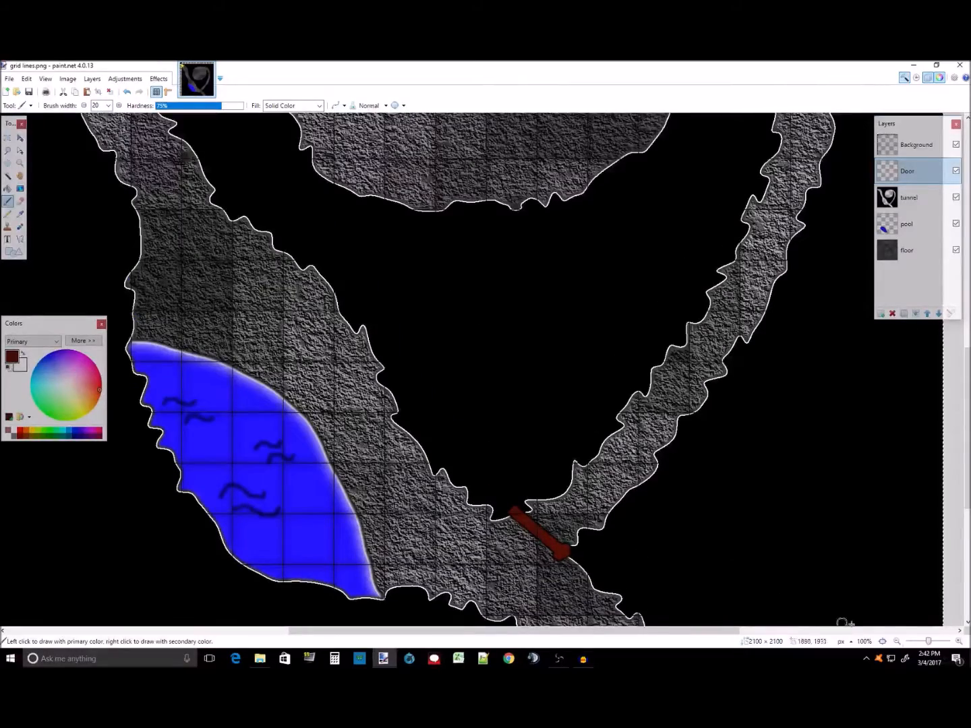
click(896, 641)
scroll(580, 376, up, 3)
scroll(580, 376, down, 3)
scroll(580, 376, up, 1)
scroll(580, 375, up, 2)
scroll(579, 375, down, 4)
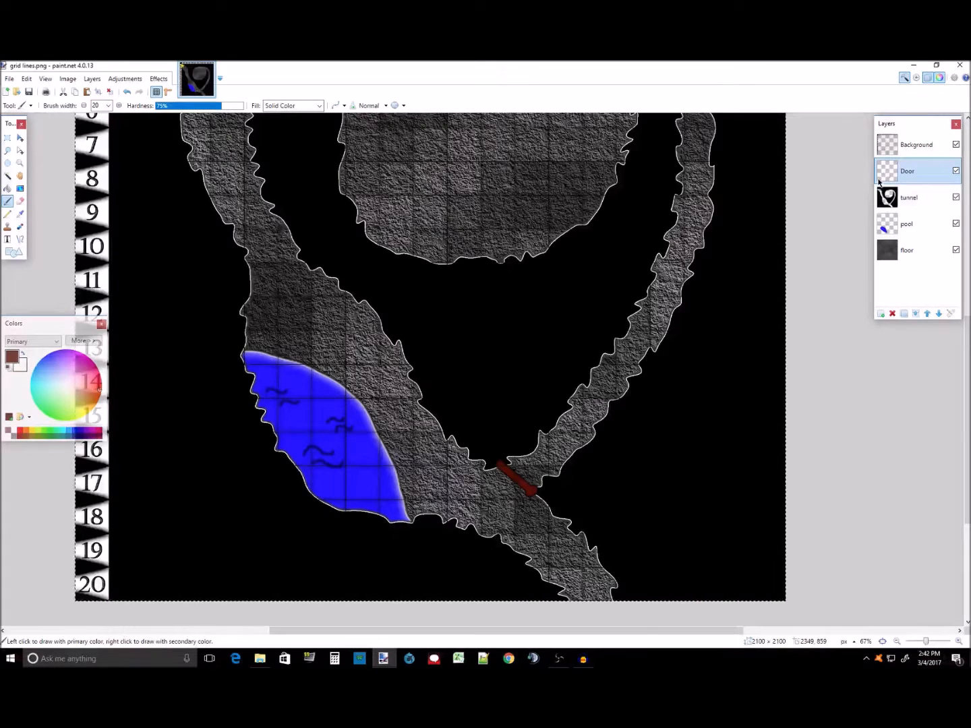
Step: Try swinging the door open by selecting the area around it, rotating it 90 degrees and shifting it onto its hinge point
key(s)
key(ctrl+a)
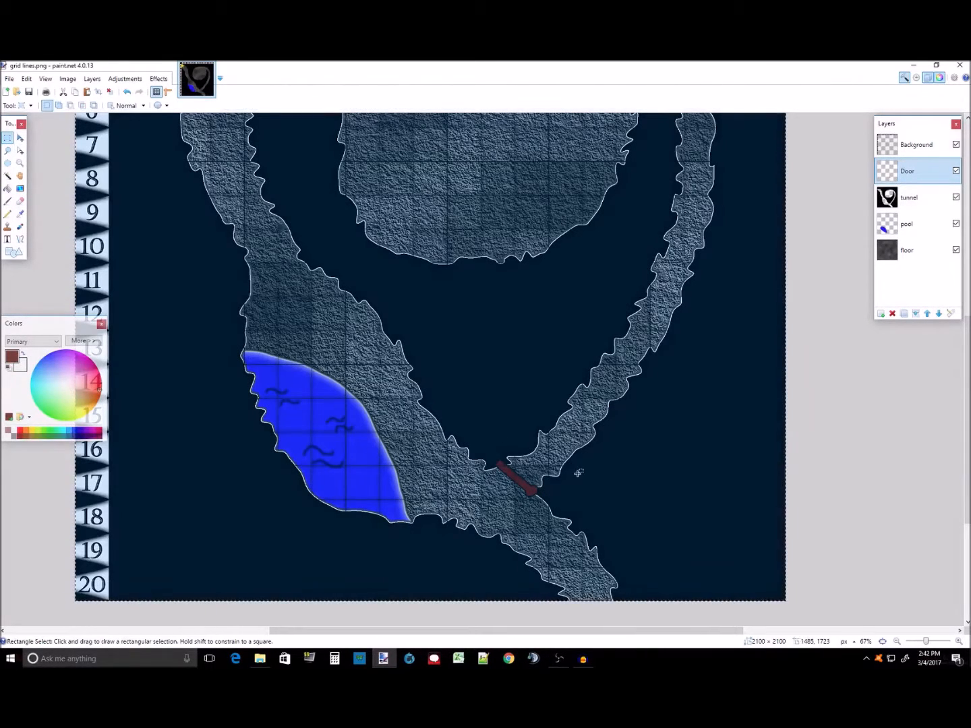
drag(480, 453, 550, 503)
click(21, 137)
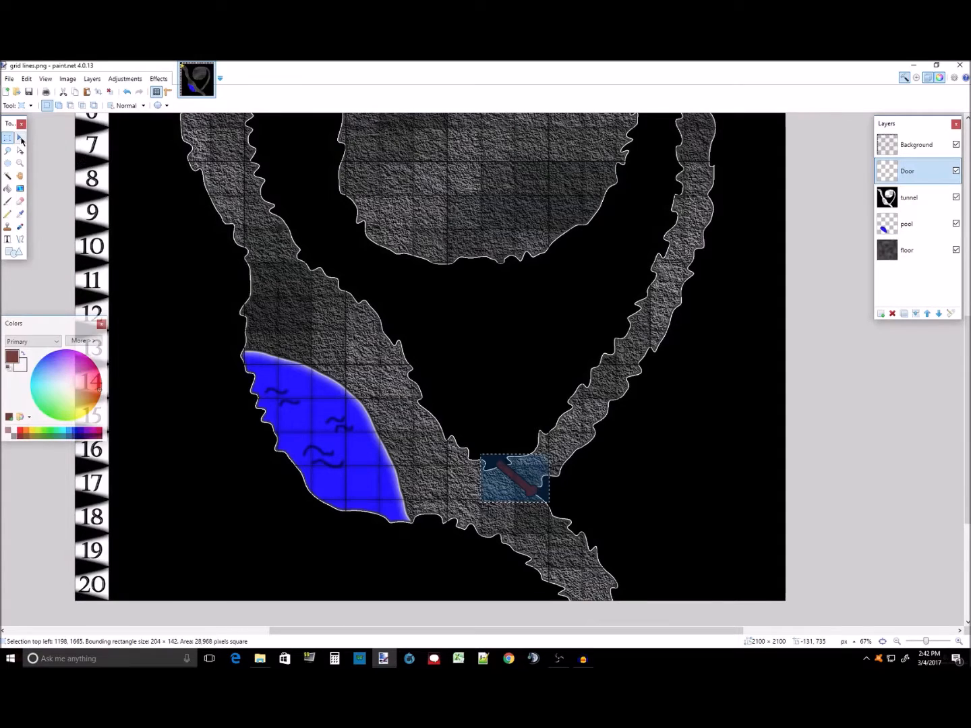
drag(549, 456, 590, 590)
drag(534, 495, 567, 489)
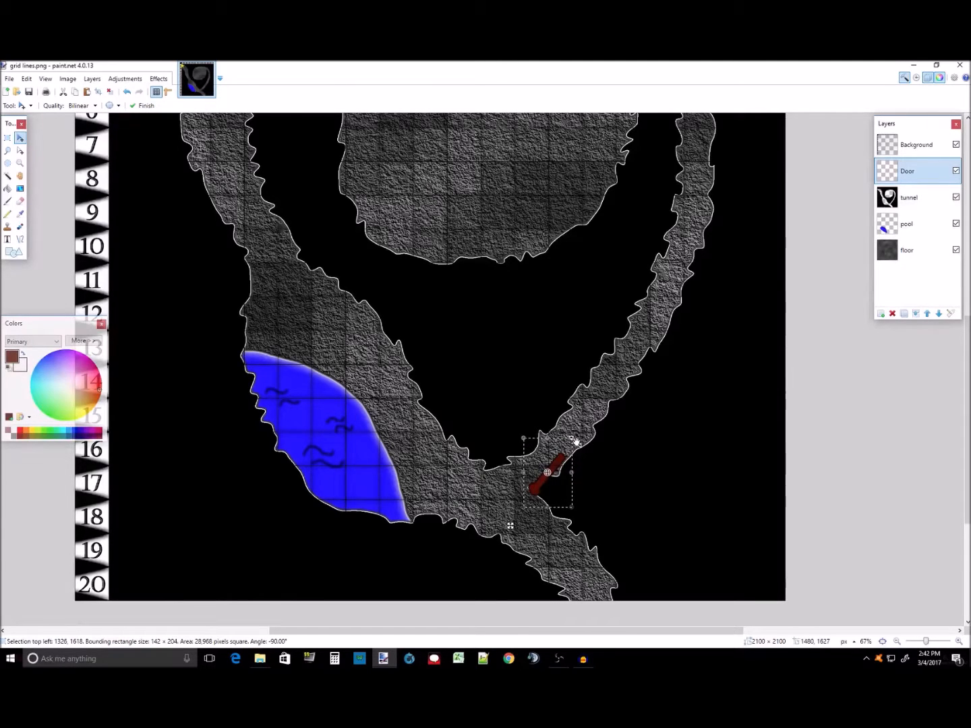
Step: Undo the door's move and rotation and clear the selection around it
key(ctrl+z)
key(ctrl+z)
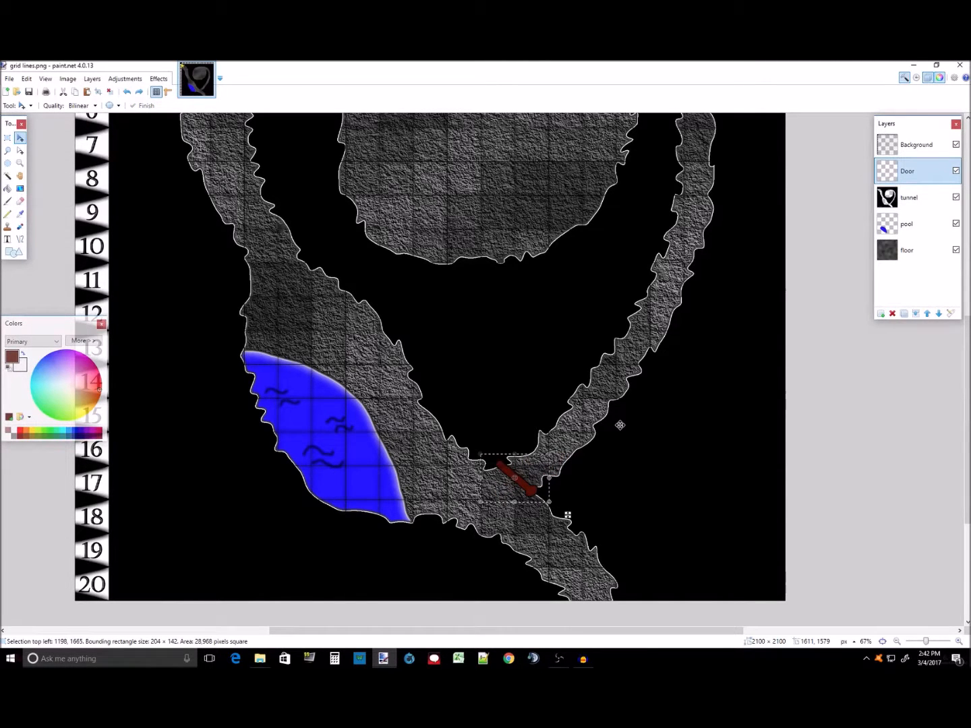
key(ctrl+d)
Step: Add a new layer directly above the tunnel layer and name it Fog of War
click(921, 194)
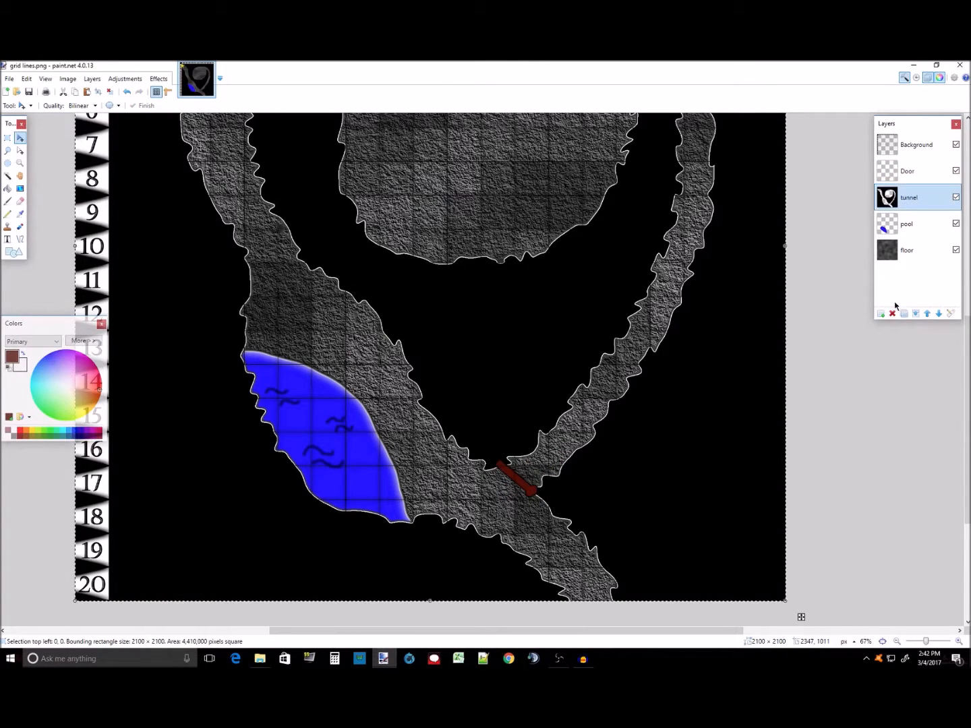
click(880, 313)
double_click(922, 197)
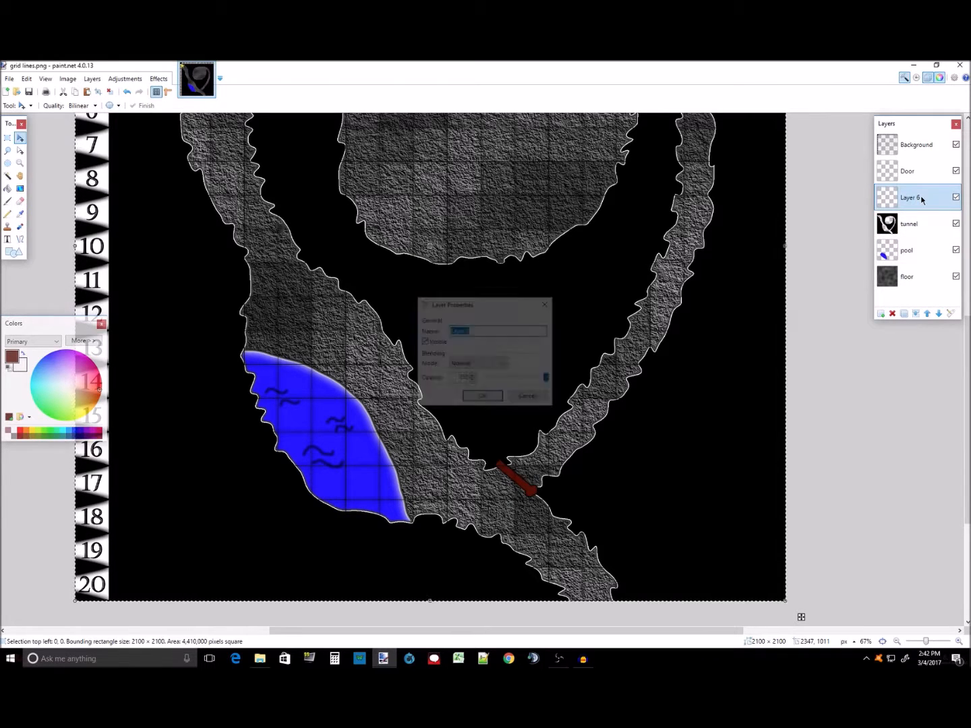
text(Fog of War)
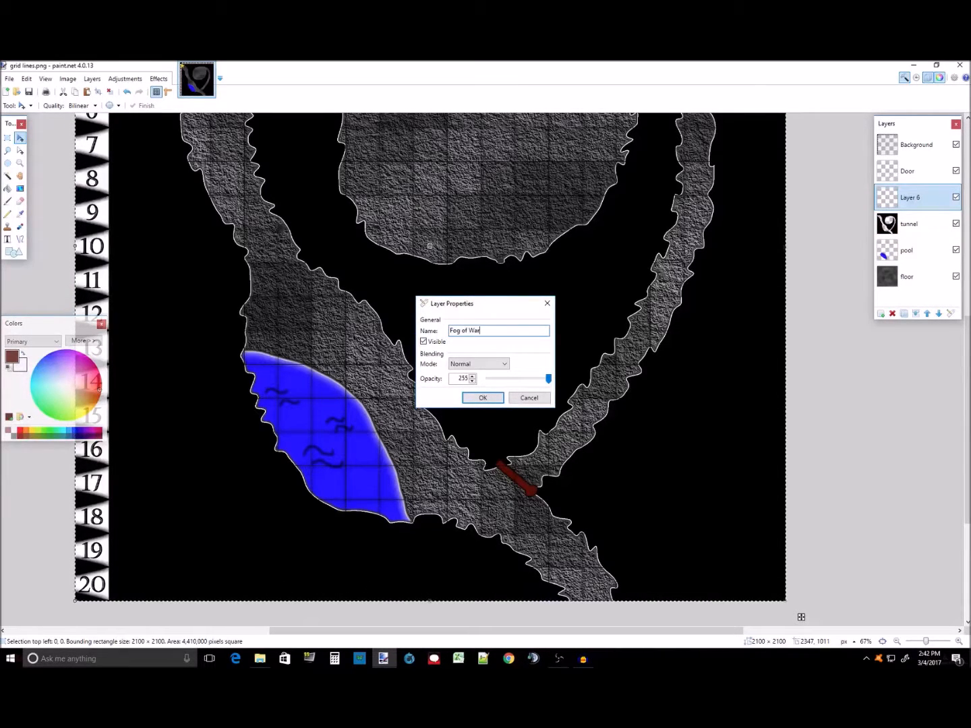
key(Return)
Step: Cover the side tunnel behind the door and the whole round cavern with black (hex 000000) using a 175-width brush
click(8, 201)
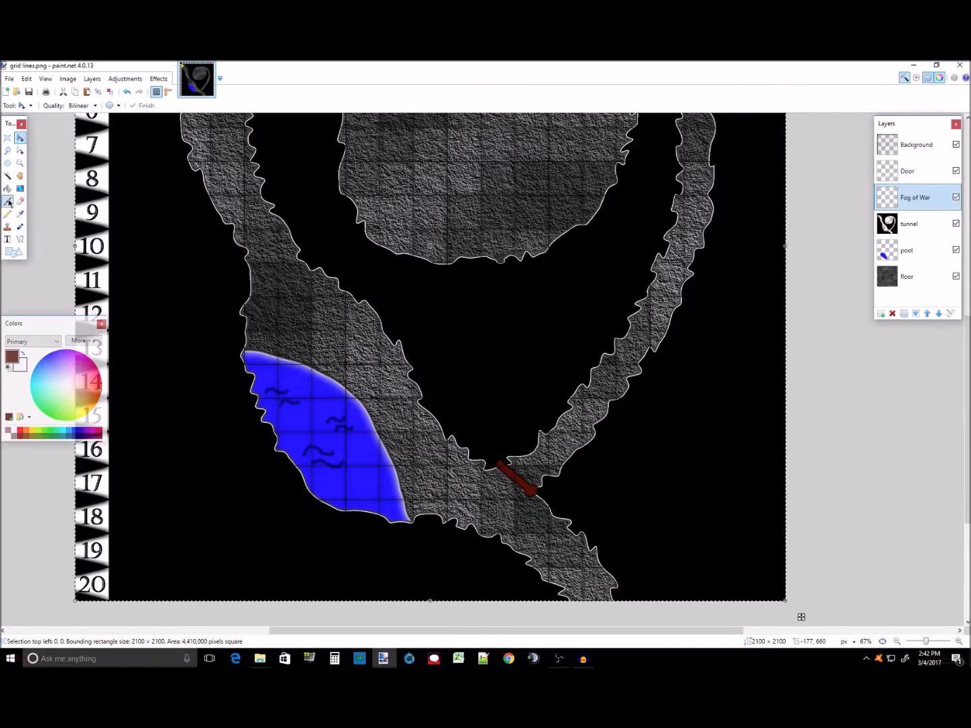
click(95, 342)
mouse_move(136, 430)
mouse_down()
mouse_move(119, 435)
mouse_move(126, 419)
mouse_up()
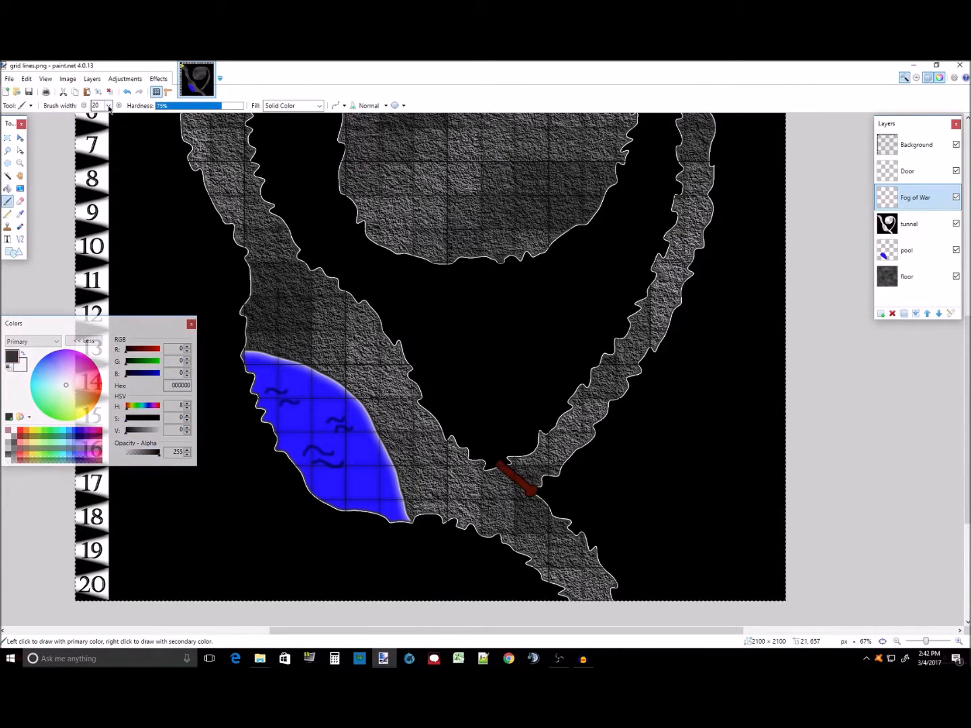
click(107, 105)
click(98, 261)
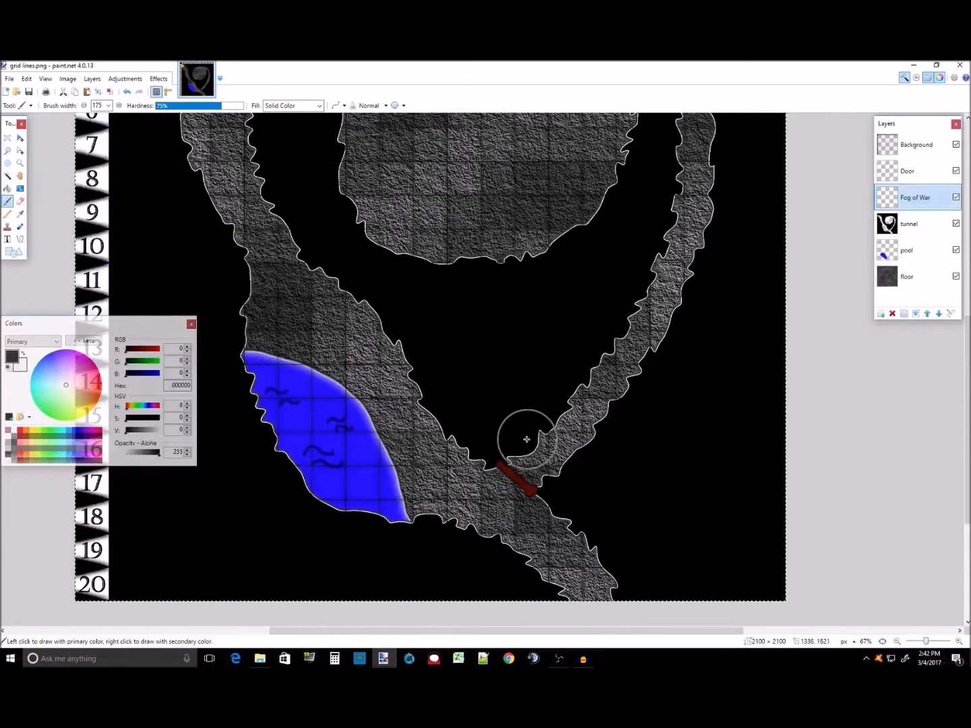
mouse_move(524, 442)
mouse_down()
mouse_move(543, 462)
mouse_move(575, 440)
mouse_move(658, 299)
mouse_up()
drag(681, 229, 695, 155)
scroll(683, 275, up, 3)
mouse_move(701, 279)
mouse_down()
mouse_move(692, 217)
mouse_move(616, 145)
mouse_move(672, 245)
mouse_move(660, 253)
mouse_move(646, 307)
mouse_move(529, 237)
mouse_move(438, 257)
mouse_move(366, 315)
mouse_move(350, 360)
mouse_move(355, 435)
mouse_move(367, 468)
mouse_move(401, 487)
mouse_move(486, 497)
mouse_move(580, 473)
mouse_move(649, 392)
mouse_move(678, 283)
mouse_move(647, 226)
mouse_move(540, 271)
mouse_move(652, 349)
mouse_move(472, 258)
mouse_move(629, 386)
mouse_move(605, 404)
mouse_move(401, 294)
mouse_move(581, 437)
mouse_move(349, 344)
mouse_move(515, 479)
mouse_move(409, 431)
mouse_move(568, 468)
mouse_up()
scroll(672, 244, up, 3)
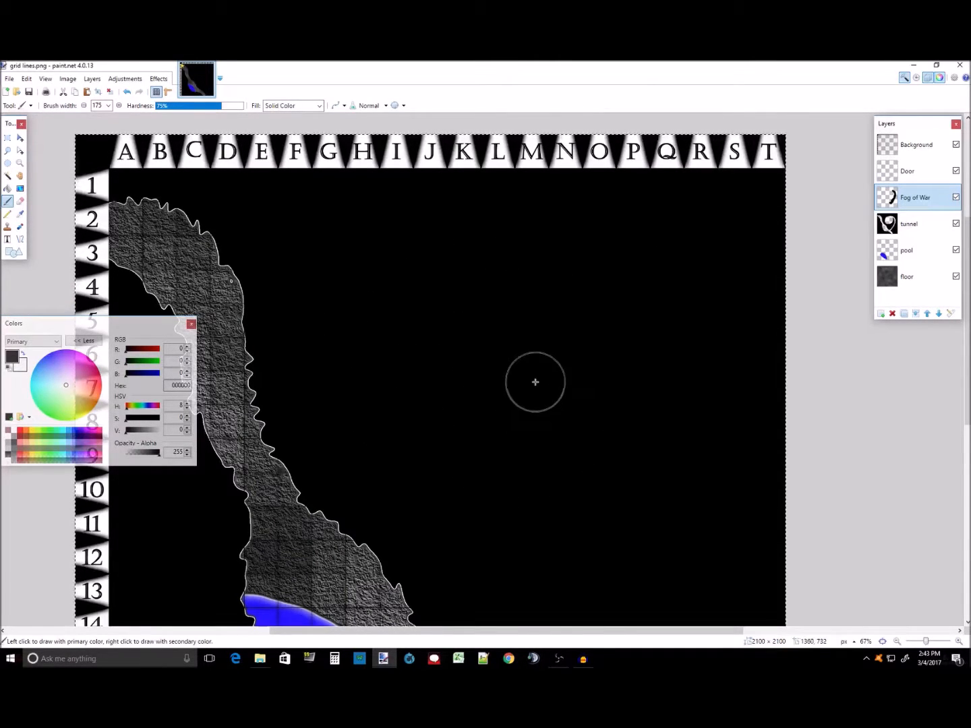
scroll(549, 357, down, 3)
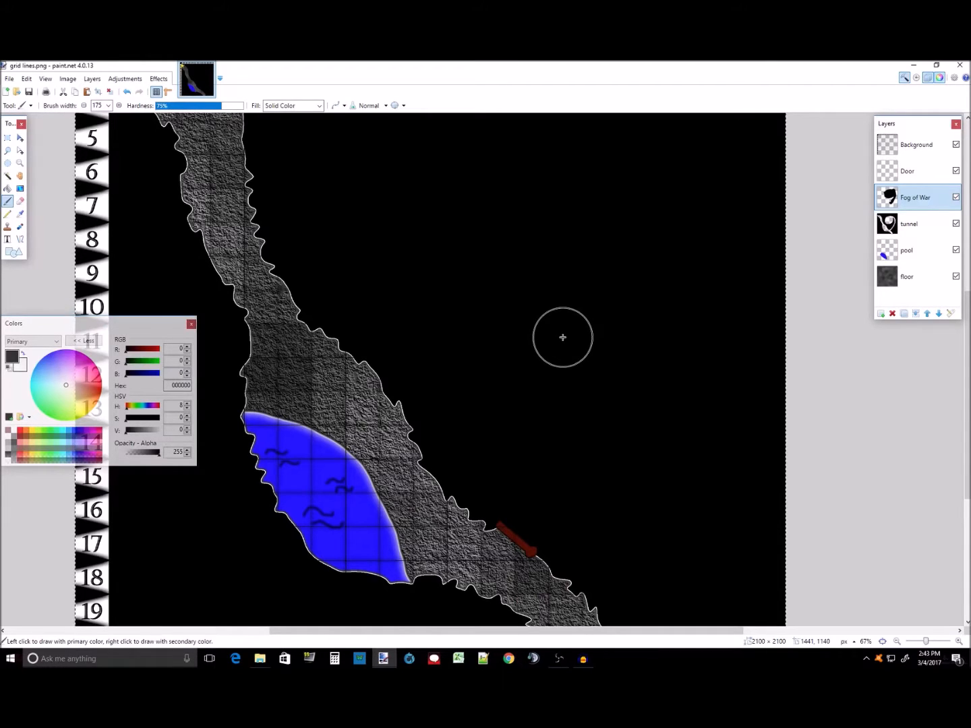
Step: Switch to the Eraser and lower the Fog of War layer's opacity to 186
click(22, 200)
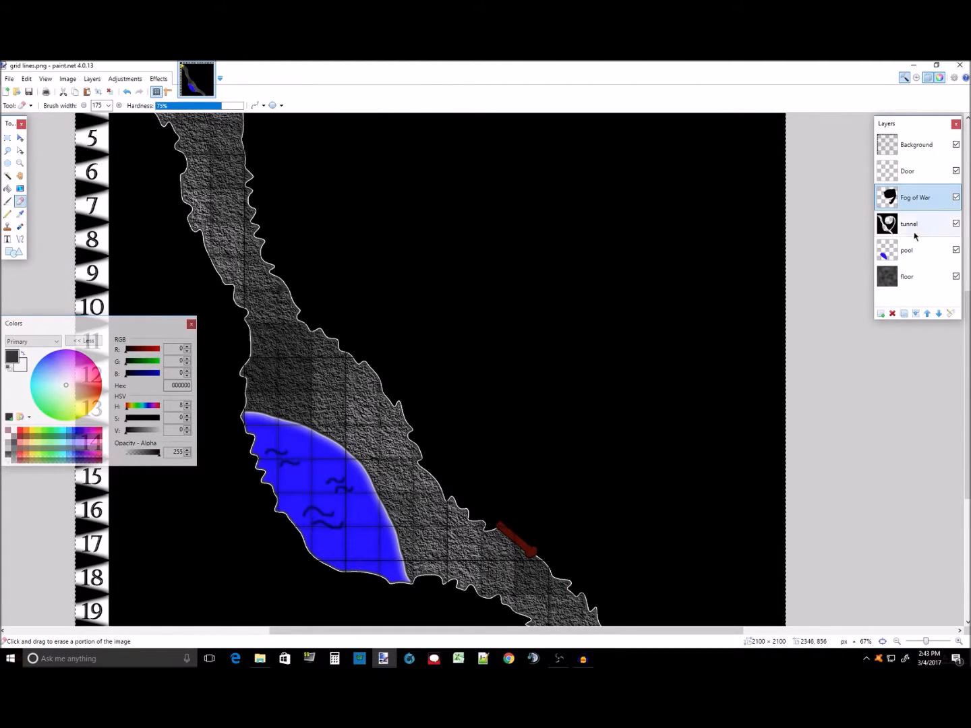
double_click(921, 197)
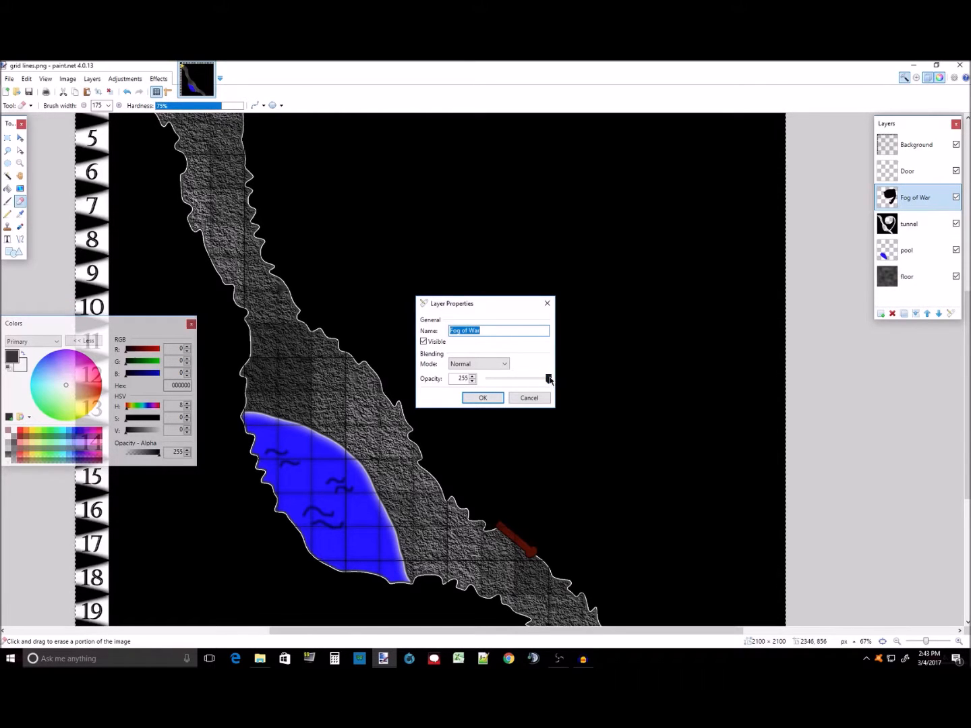
drag(550, 380, 532, 380)
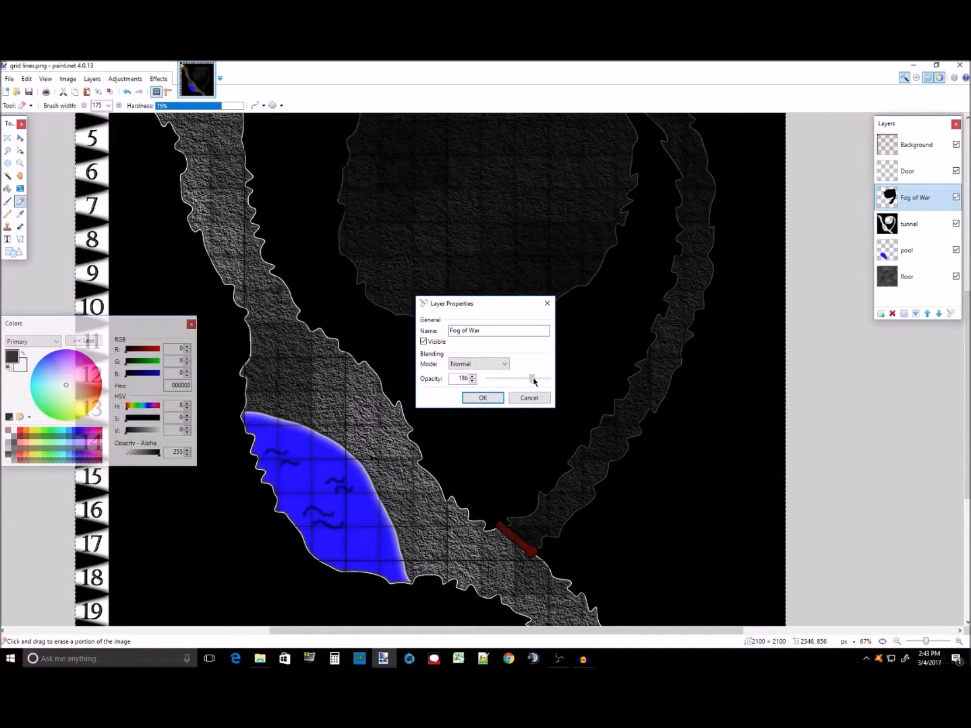
click(484, 398)
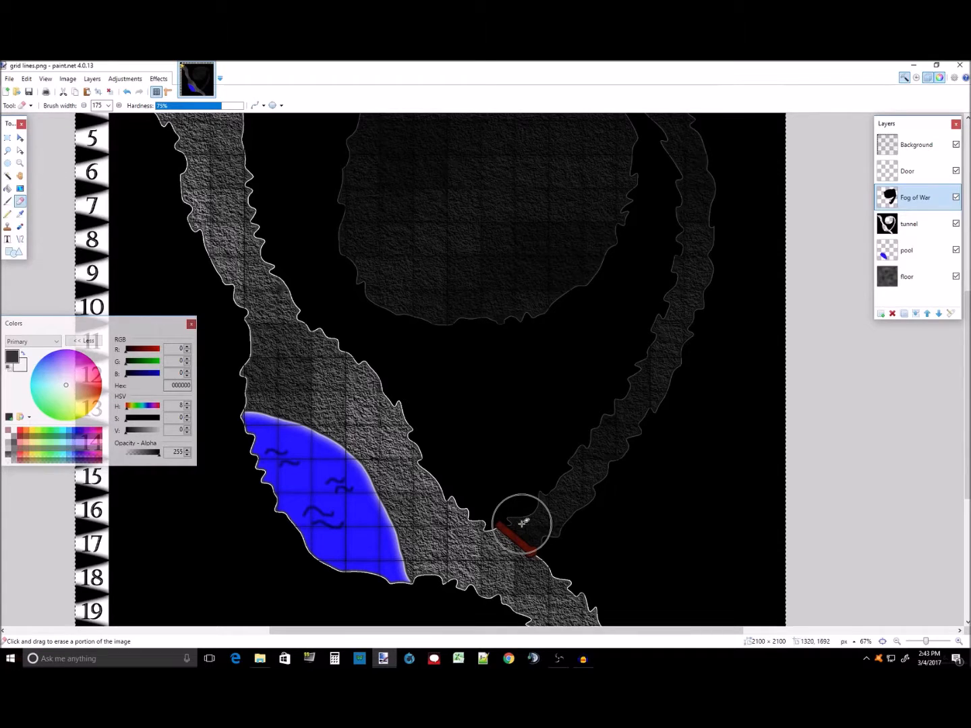
Step: Erase the fog along the side tunnel from the door up to about row 6, and restore the Fog of War layer's opacity to 255
click(529, 525)
mouse_move(530, 525)
mouse_down()
mouse_move(553, 525)
mouse_move(672, 346)
mouse_move(730, 215)
mouse_move(701, 253)
mouse_move(715, 203)
mouse_move(672, 270)
mouse_move(684, 270)
mouse_up()
double_click(915, 196)
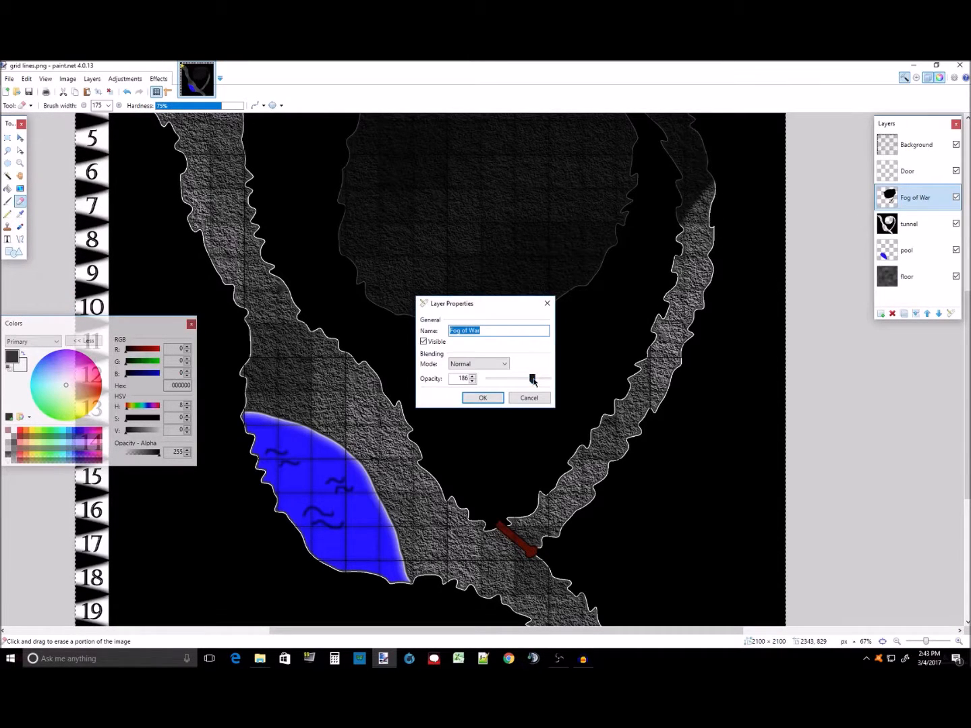
drag(533, 380, 559, 385)
click(483, 397)
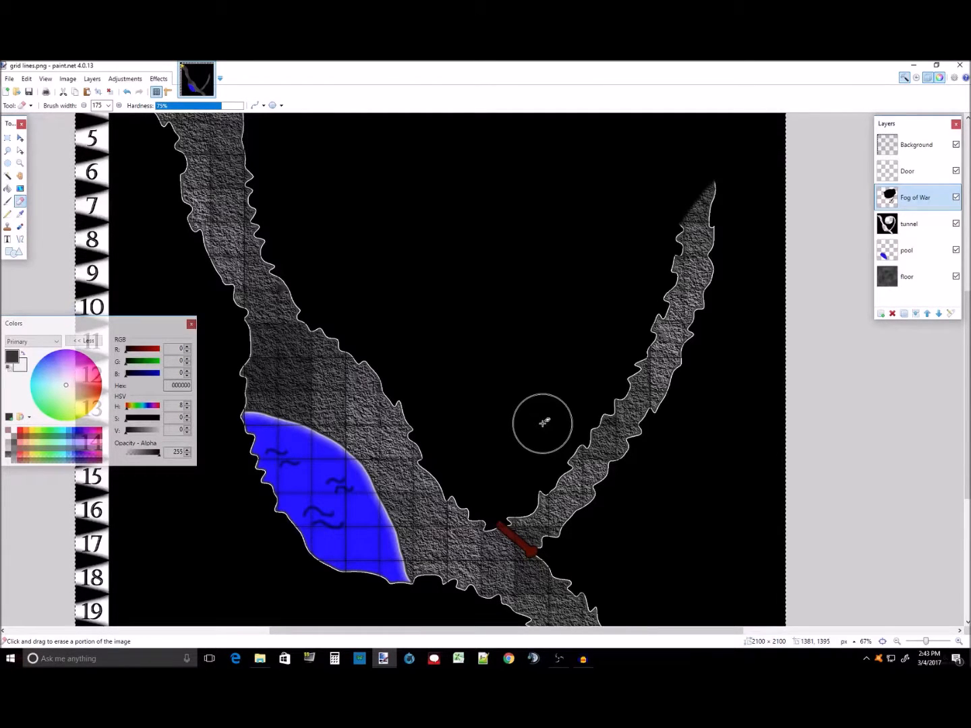
Step: Undo the fog erasing and both opacity changes on the Fog of War layer
key(ctrl+z)
key(ctrl+z)
key(ctrl+z)
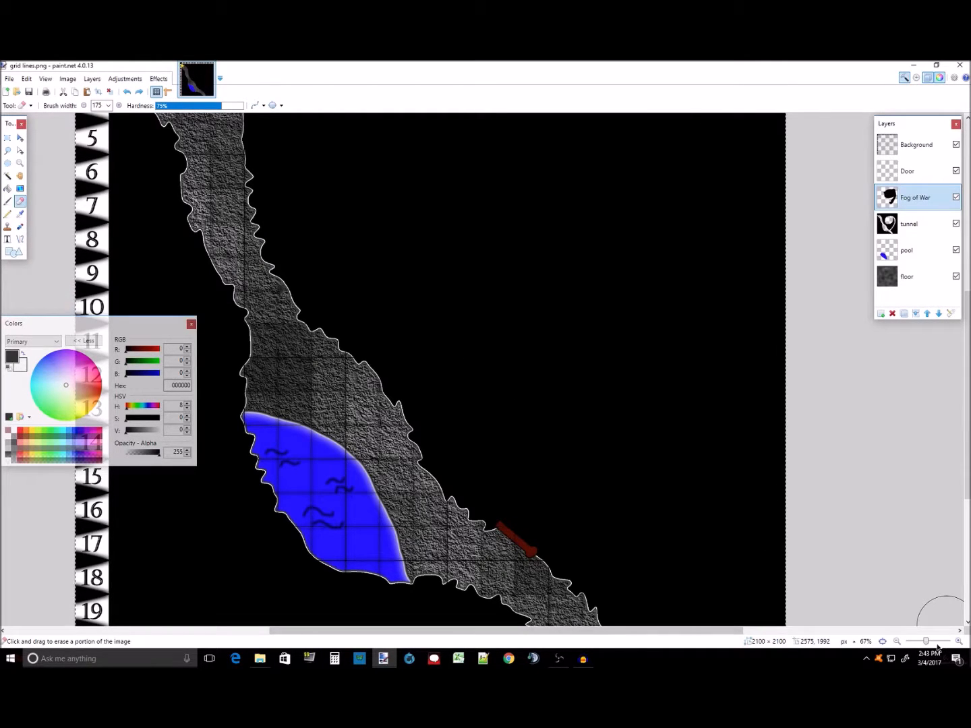
Step: Save the layered map as tunnels.pdn in the Map Tuts folder, replacing the existing file
click(897, 642)
click(897, 642)
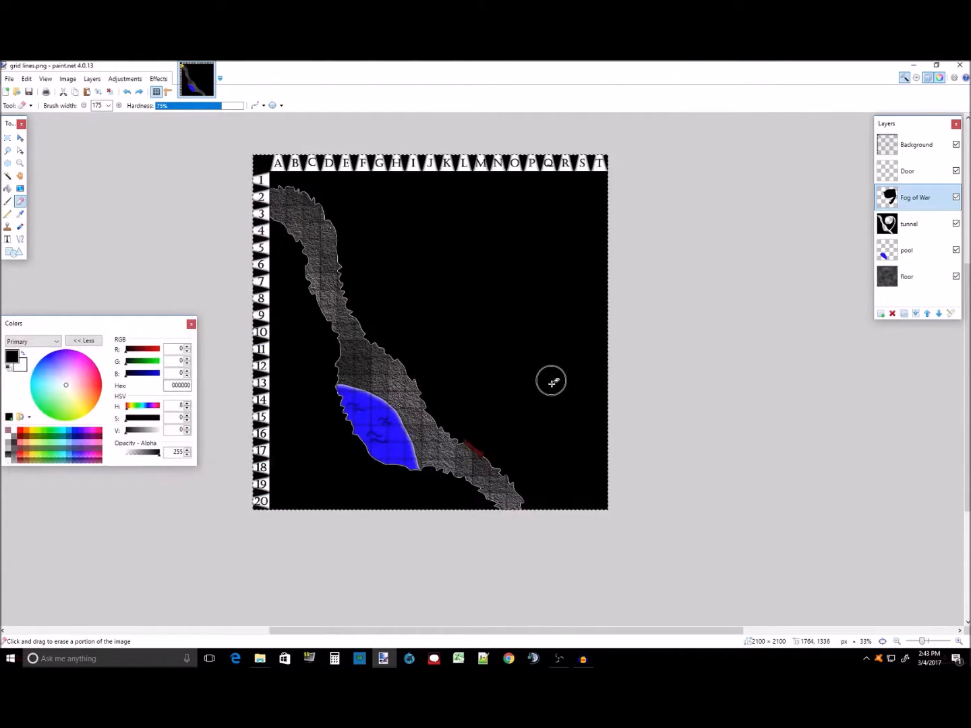
click(8, 79)
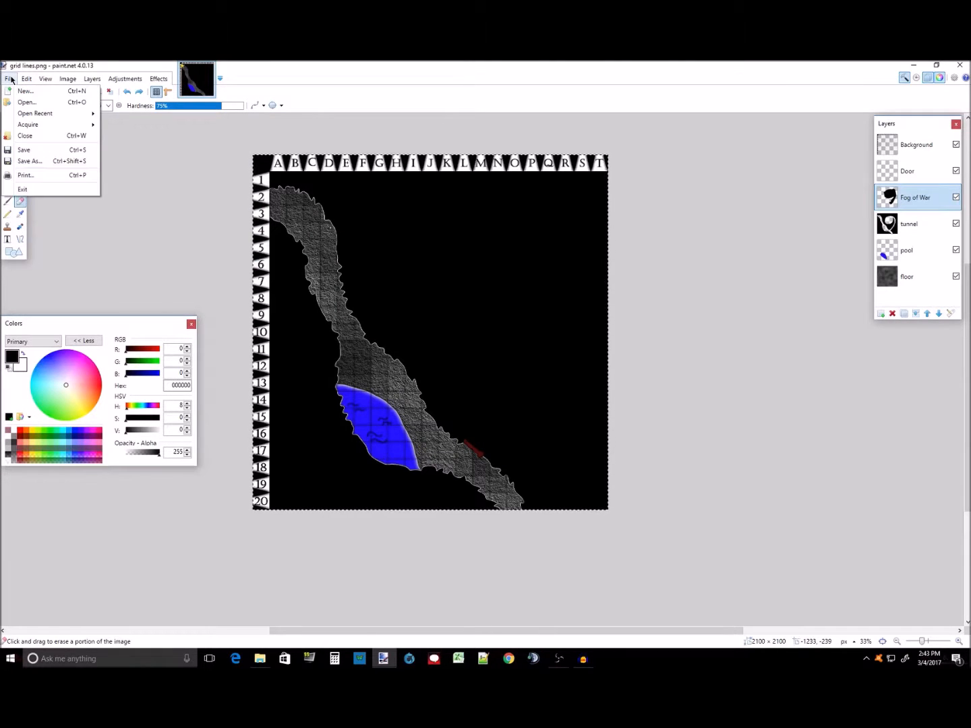
click(60, 162)
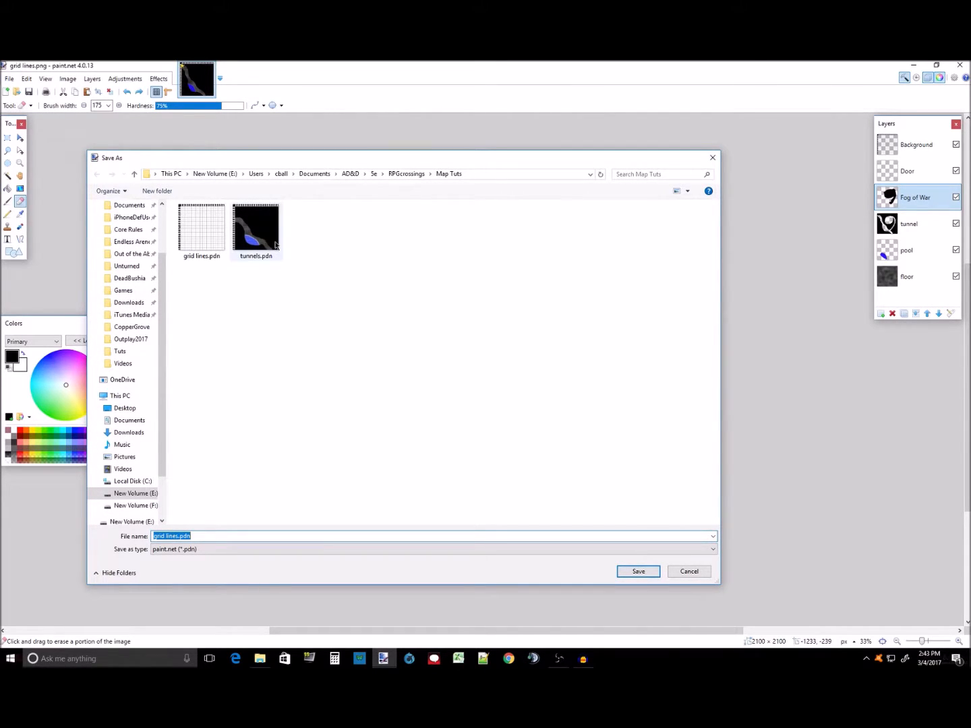
click(273, 241)
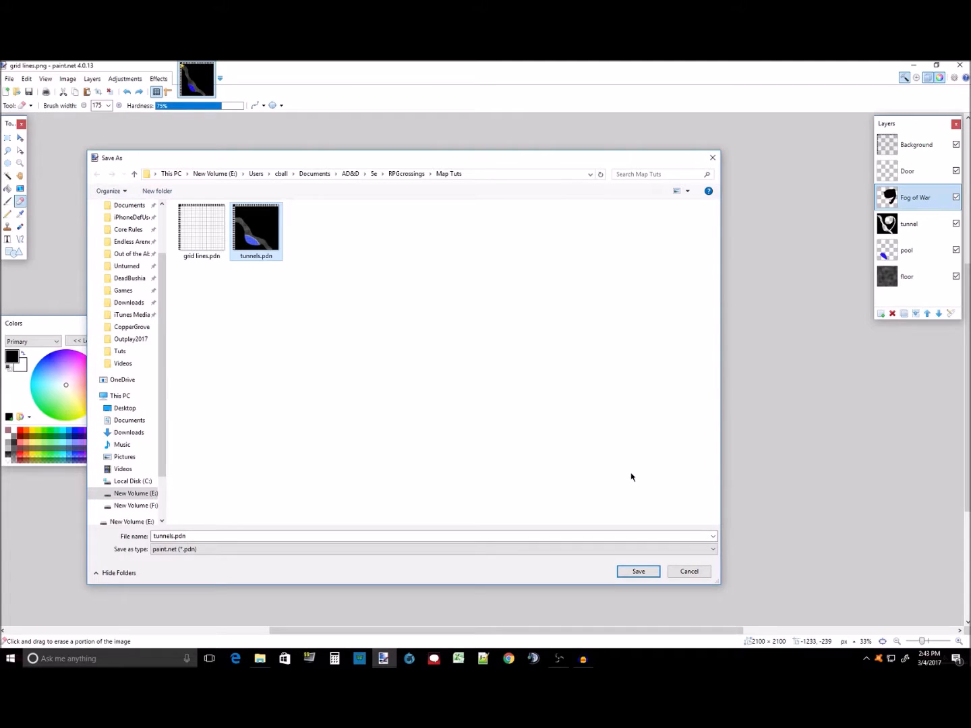
click(638, 572)
click(514, 361)
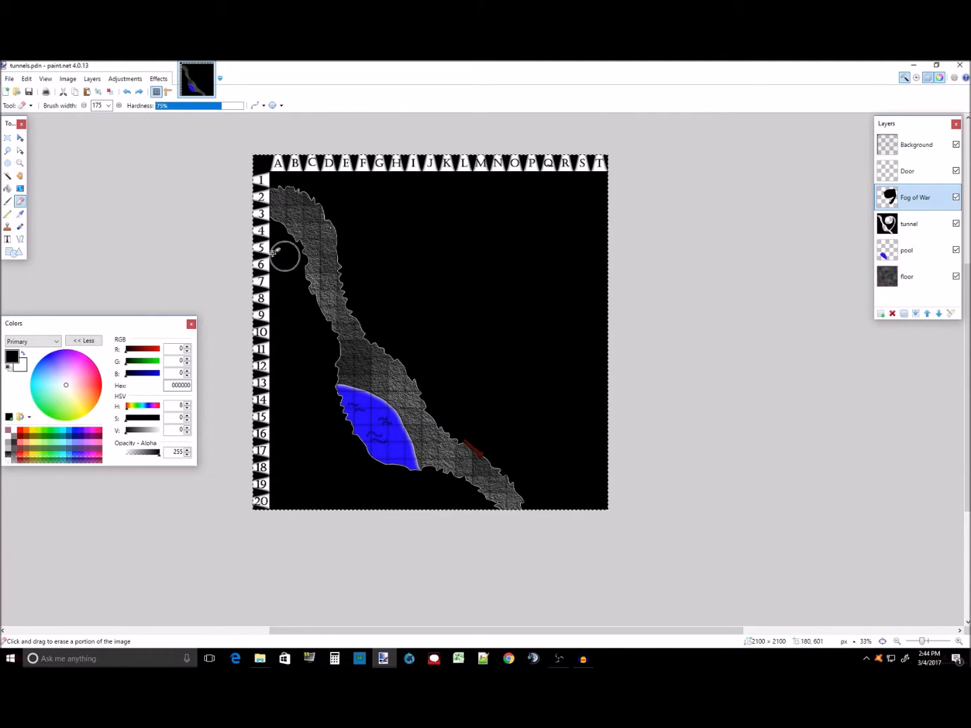
Step: Start saving a copy of the map in the Map Tuts folder with JPEG as the file type
click(9, 80)
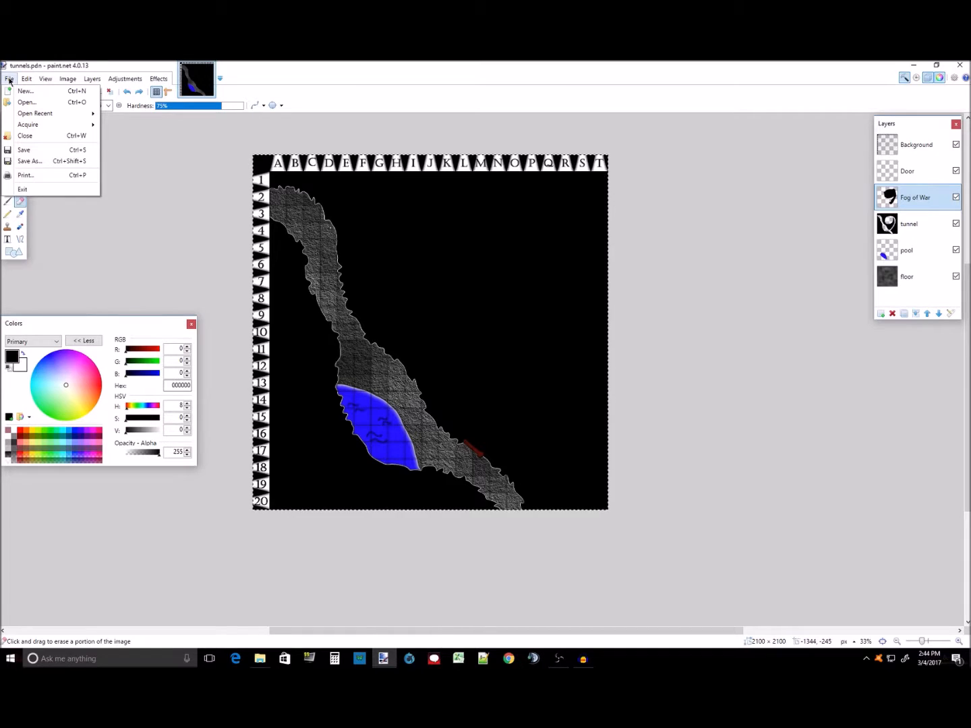
click(50, 164)
click(239, 547)
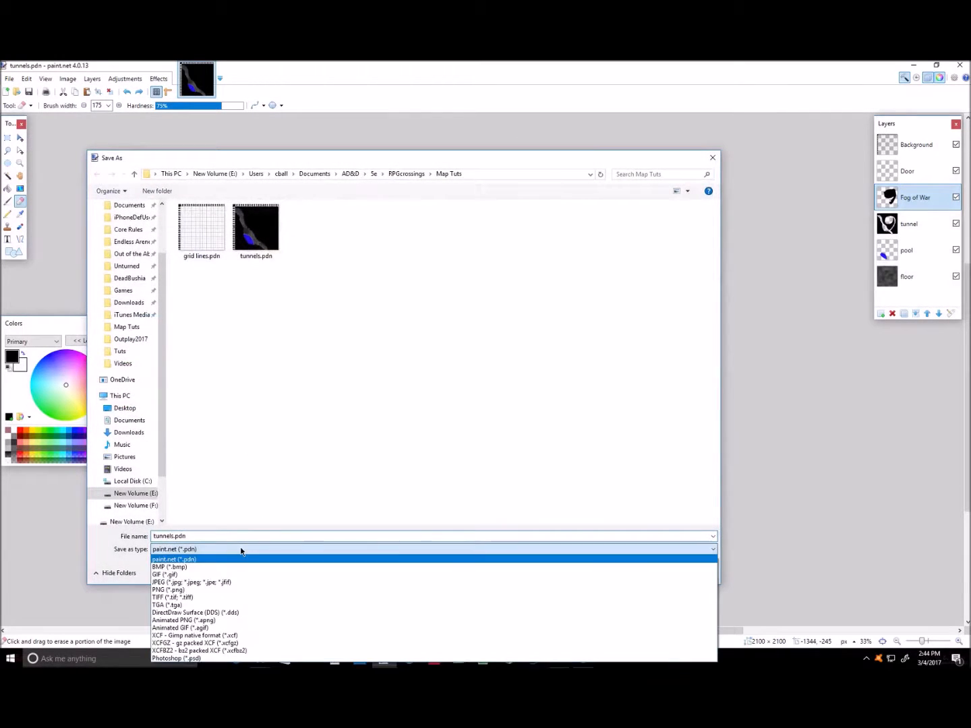
click(243, 583)
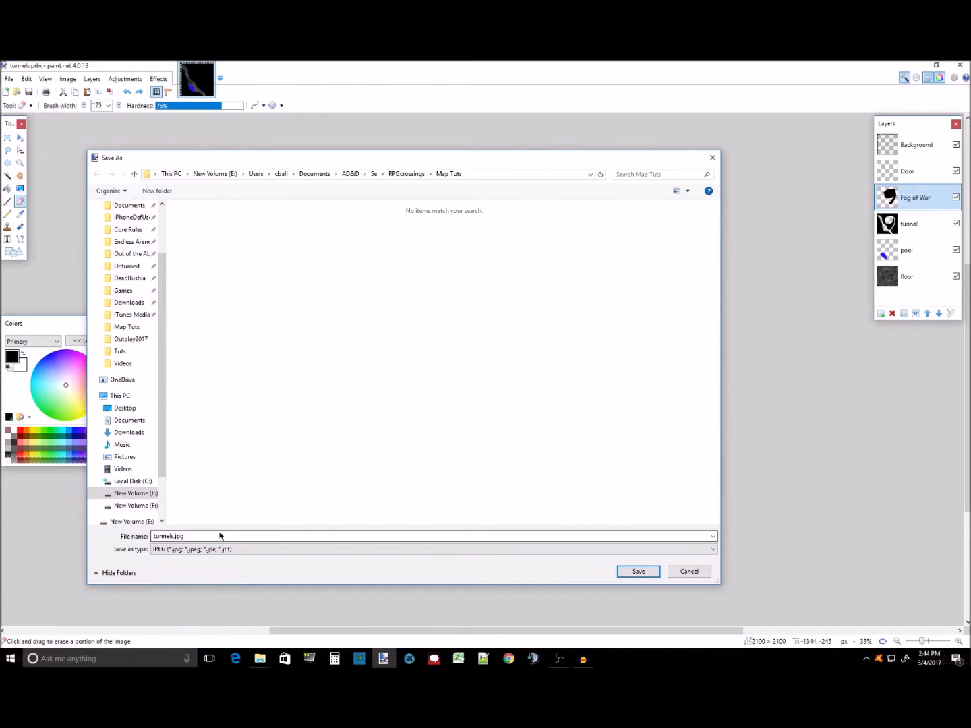
drag(399, 159, 572, 517)
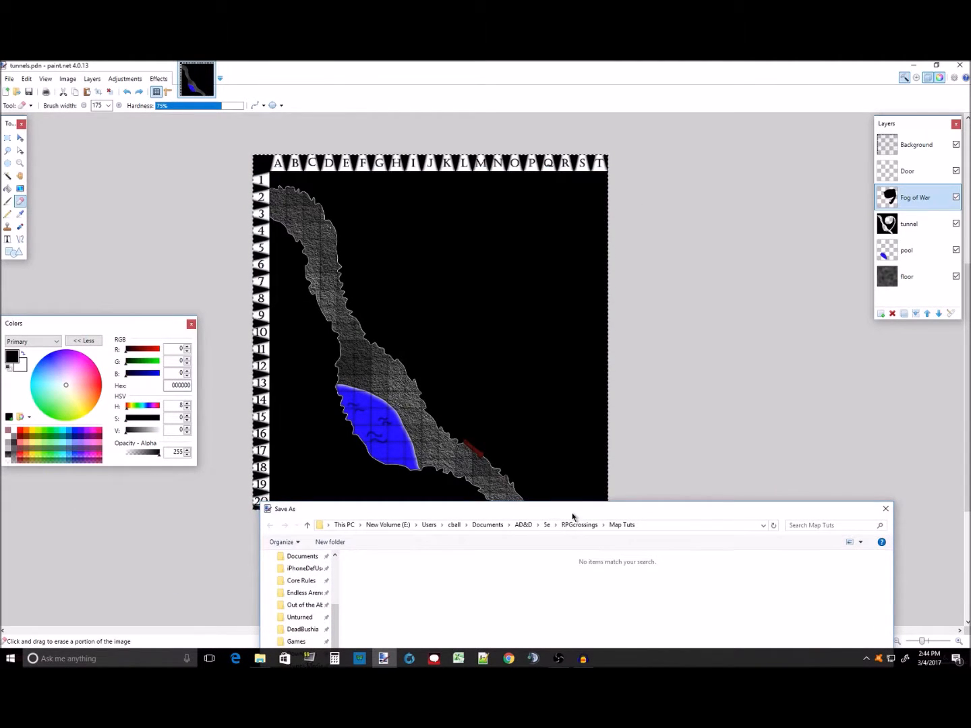
drag(573, 517, 570, 222)
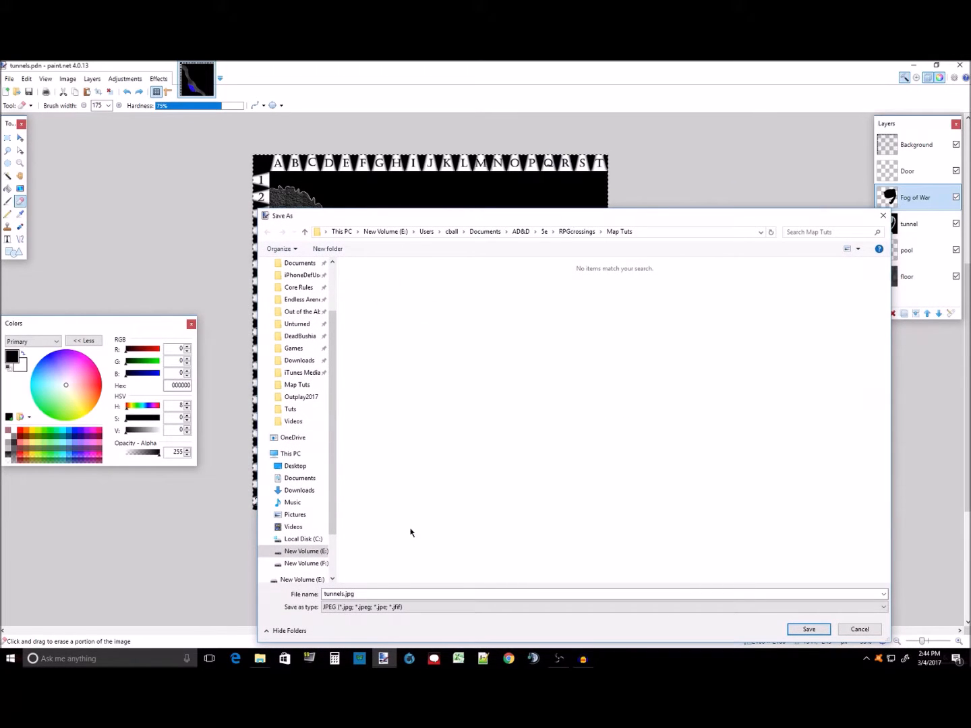
Step: Try adding the suffix _r0 to the JPEG's file name and remove it again
click(362, 593)
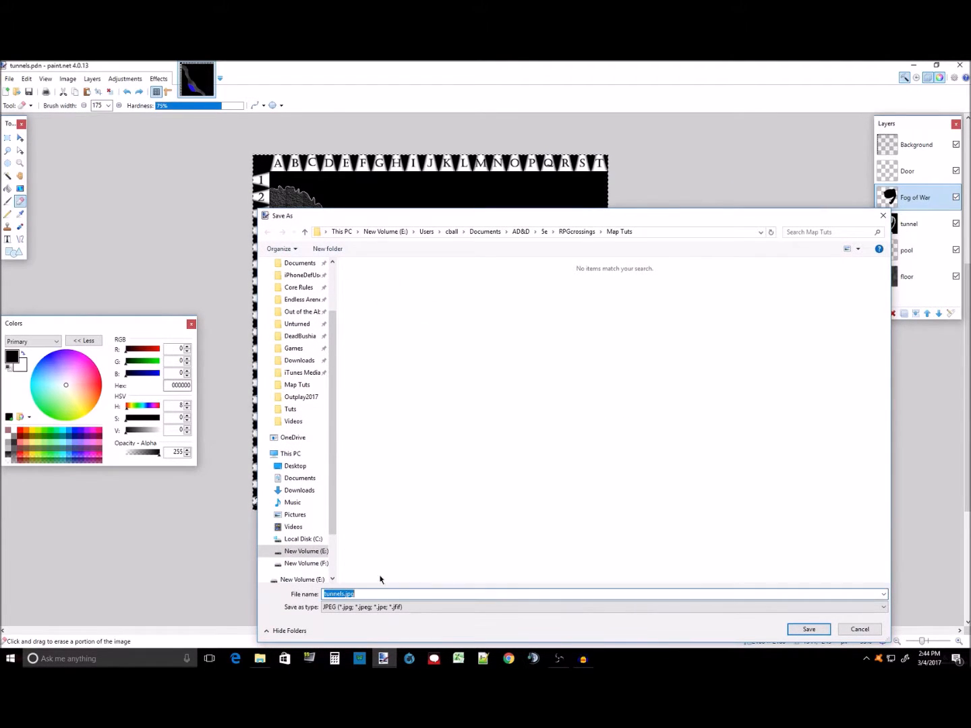
key(Right)
text(_r0)
key(BackSpace)
key(BackSpace)
key(BackSpace)
text(_)
Step: Save the JPEG copy as tunnels.jpg at quality 80, flattening the layers
click(803, 629)
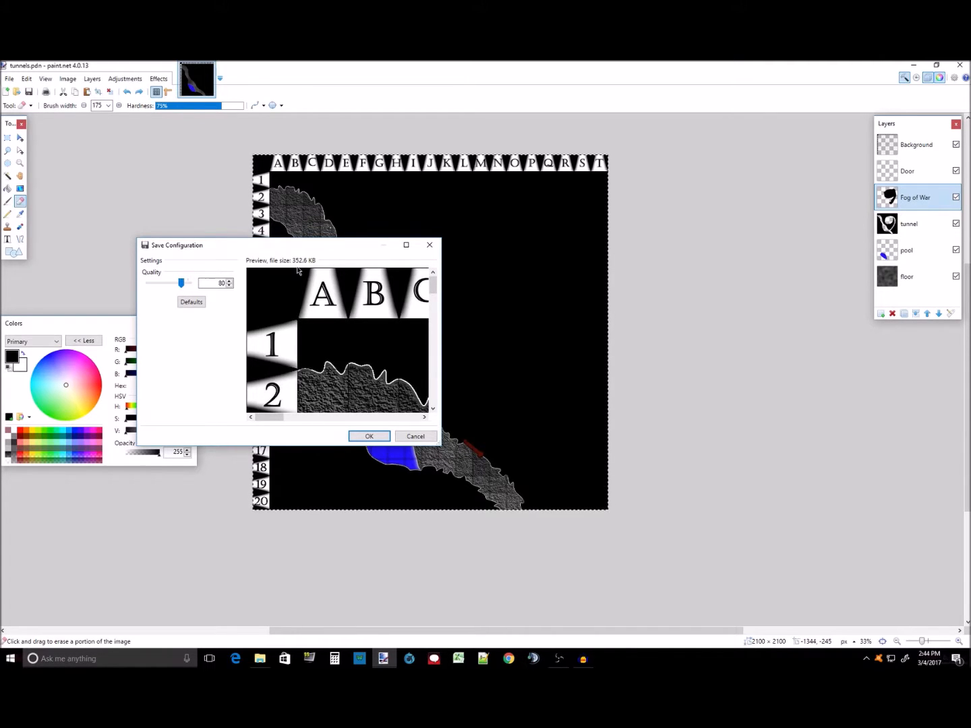
drag(310, 245, 517, 399)
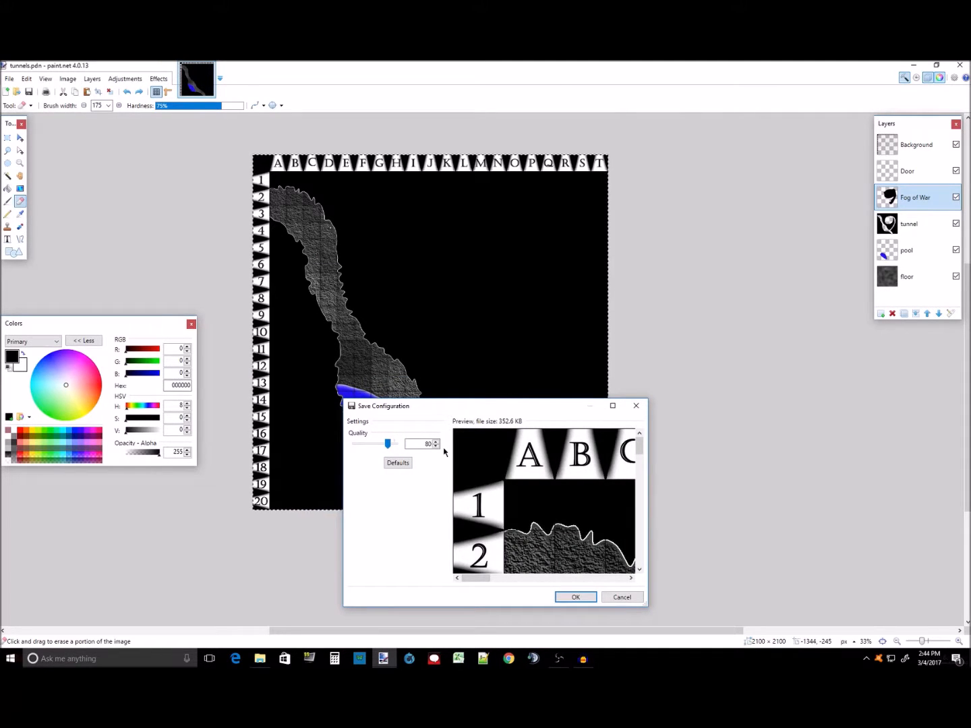
click(576, 597)
click(472, 376)
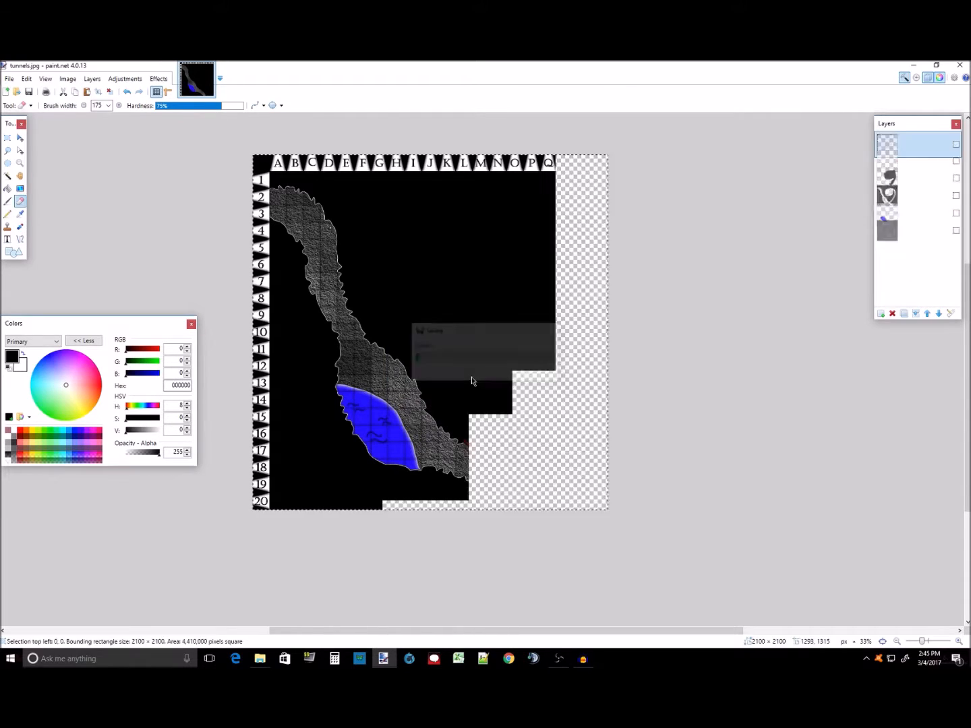